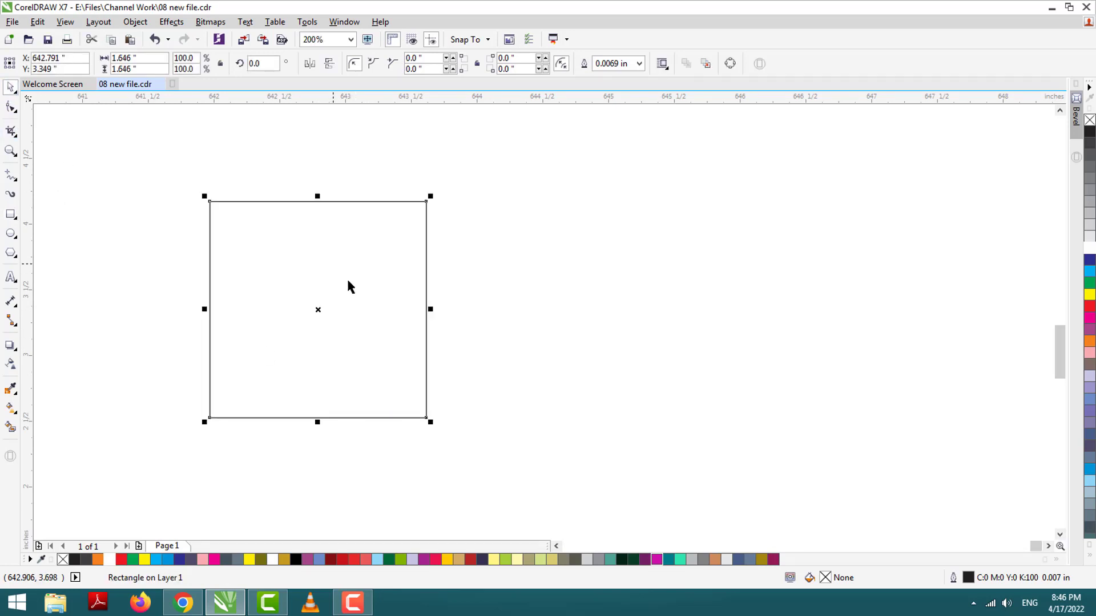
Draw a near-horizontal straight line about 1.66 in long across the square's right edge with the Freehand tool
{"action": "scroll", "coordinate": [347, 277], "scroll_direction": "up", "scroll_amount": 2}
{"action": "left_click", "coordinate": [326, 278]}
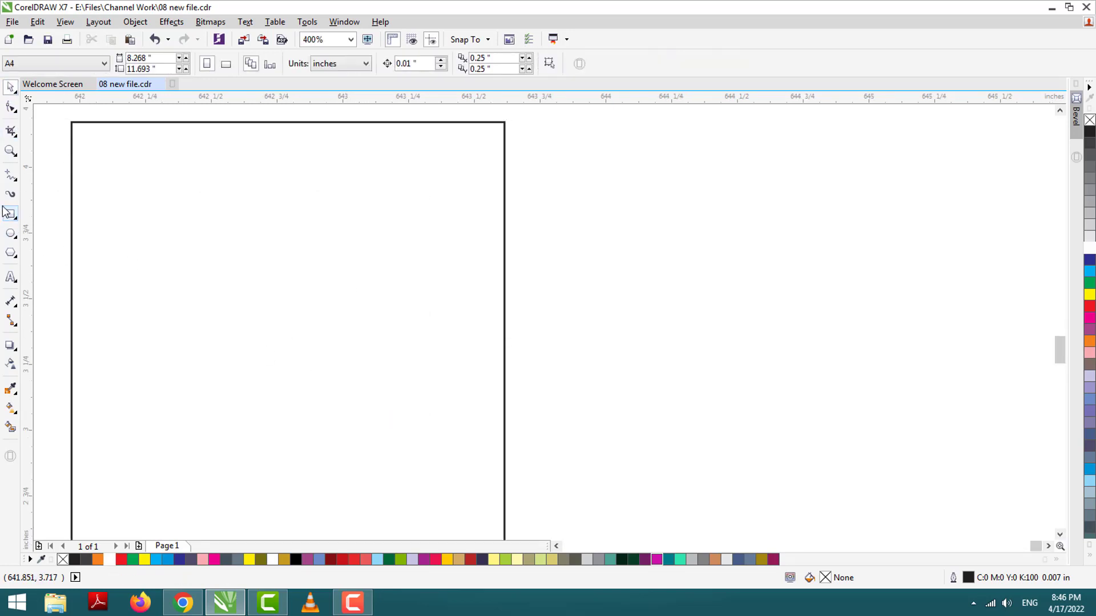
{"action": "left_click", "coordinate": [719, 269]}
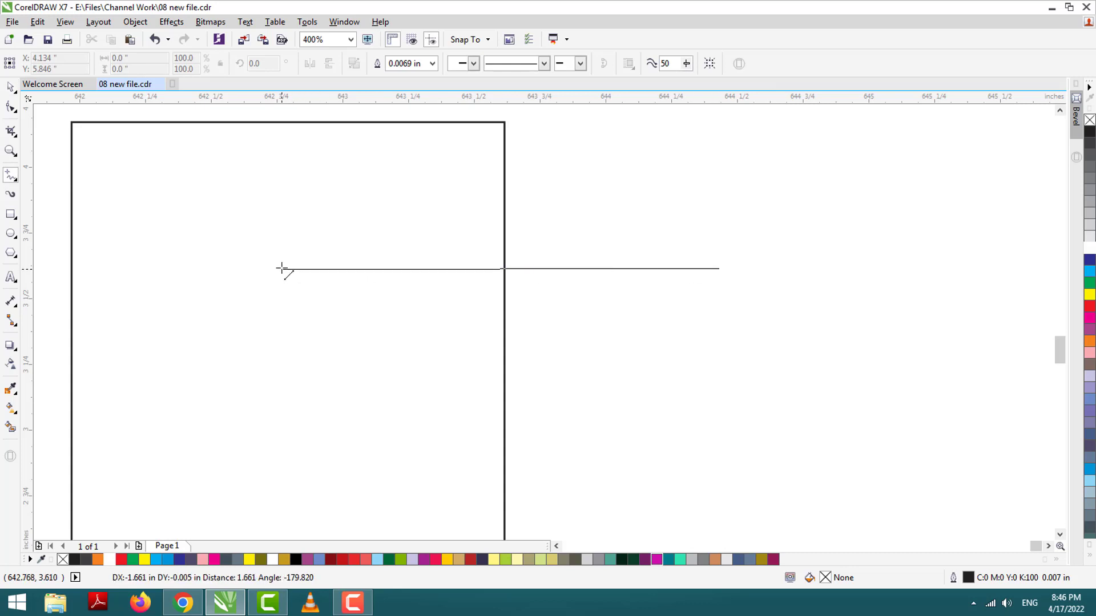
{"action": "left_click", "coordinate": [282, 269]}
{"action": "left_click", "coordinate": [280, 290]}
{"action": "key", "text": "Delete"}
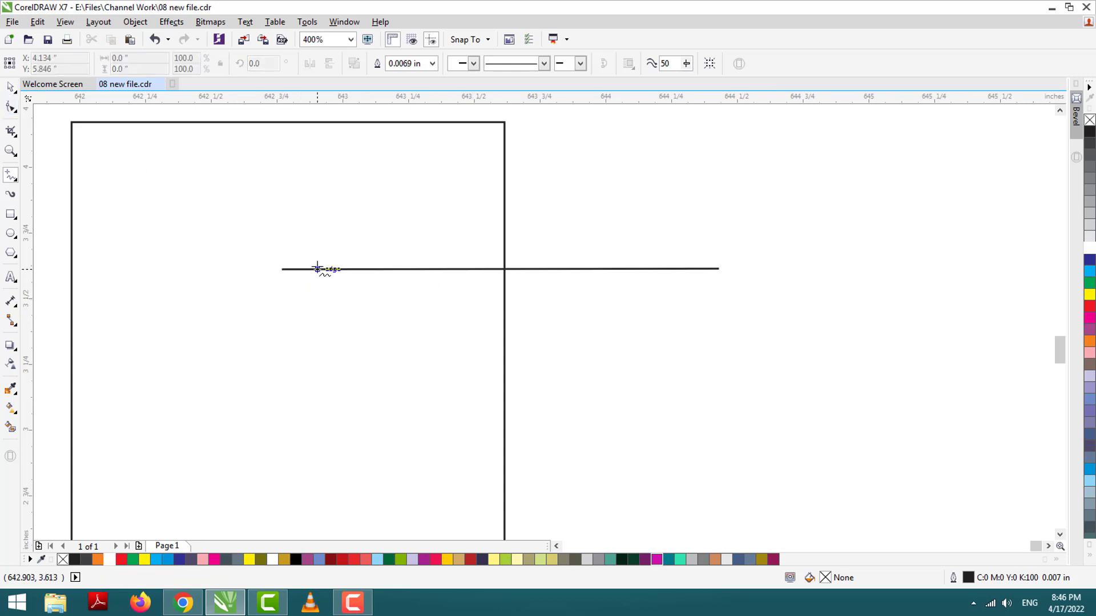
Draw a closed, thin triangular sliver about 1.77 in wide and 0.10 in tall below the horizontal line
{"action": "left_click_drag", "start_coordinate": [690, 304], "coordinate": [626, 327]}
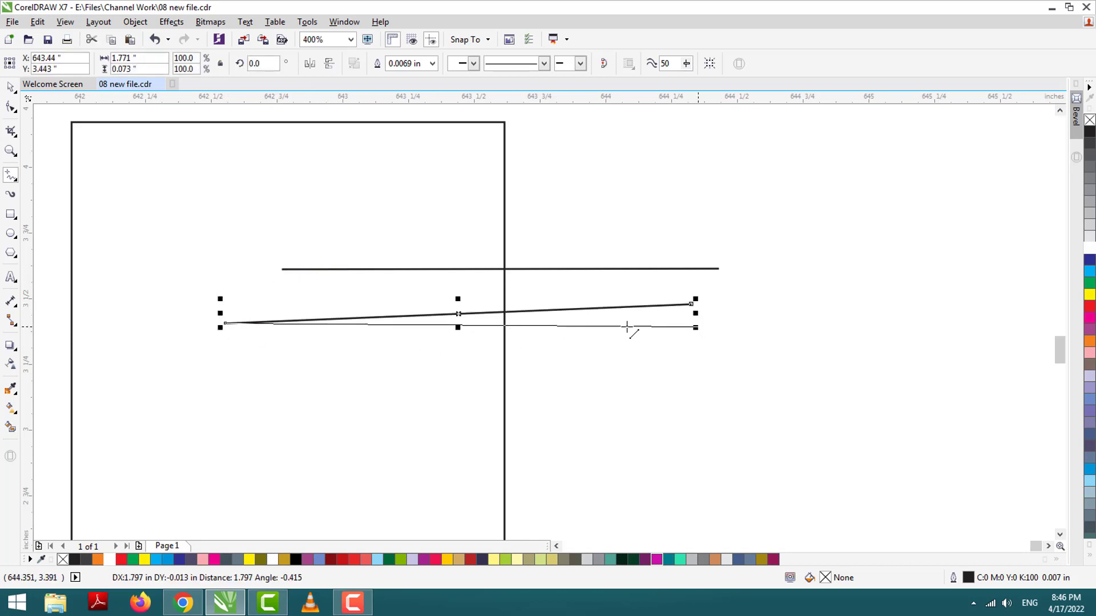
{"action": "left_click", "coordinate": [303, 331]}
{"action": "left_click", "coordinate": [695, 305]}
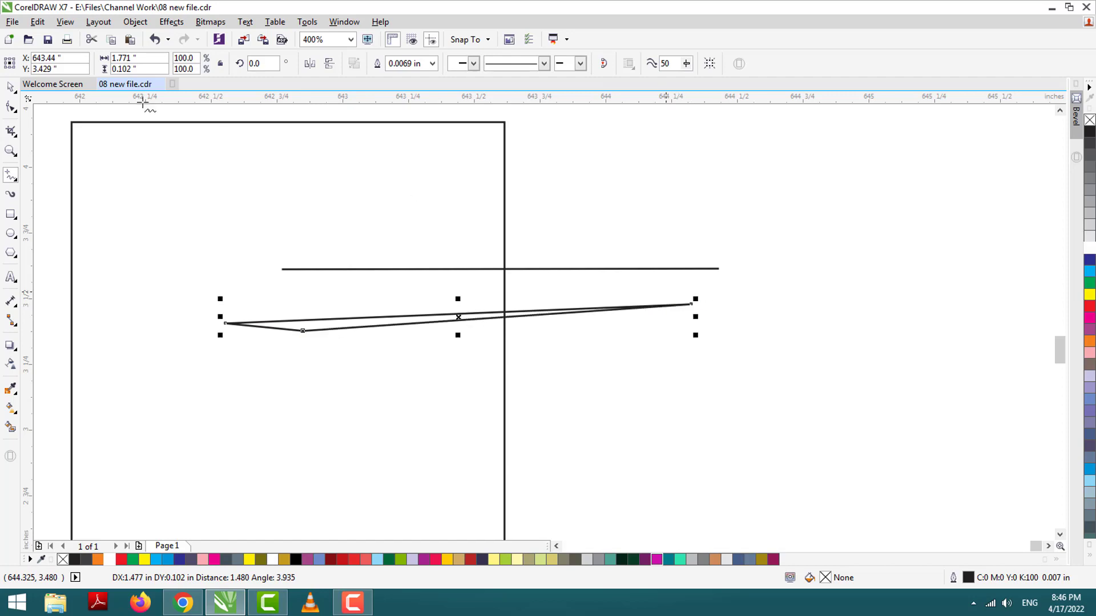
Delete the horizontal line above the sliver
{"action": "left_click", "coordinate": [10, 87]}
{"action": "left_click_drag", "start_coordinate": [174, 185], "coordinate": [831, 306]}
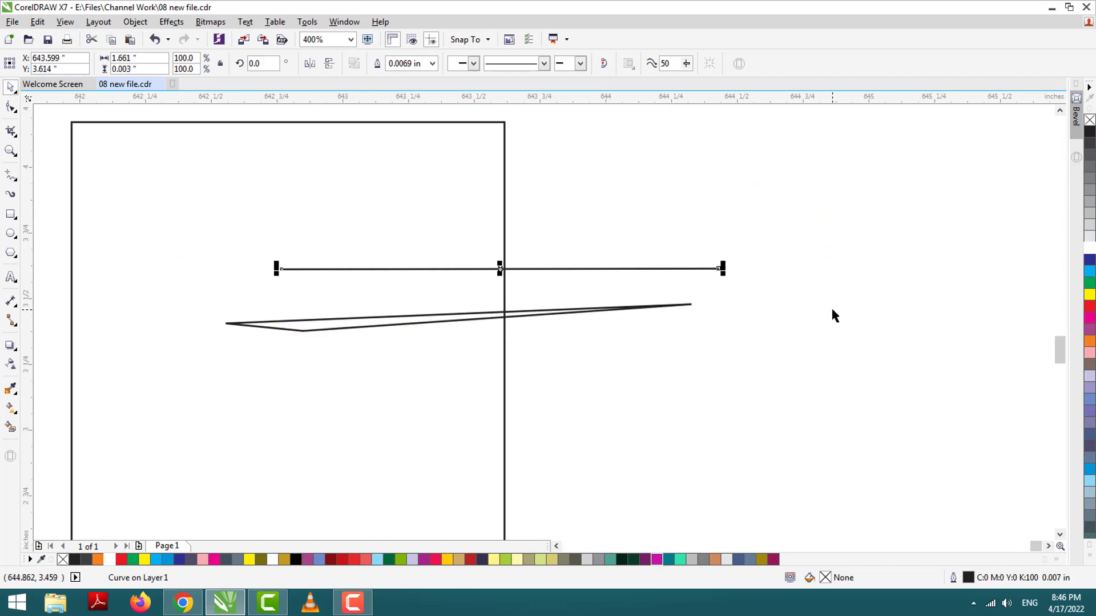
{"action": "key", "text": "Delete"}
Scale the sliver to about 52% near the square's upper edge and fill it dark red (#B62626) with no outline
{"action": "left_click", "coordinate": [465, 314]}
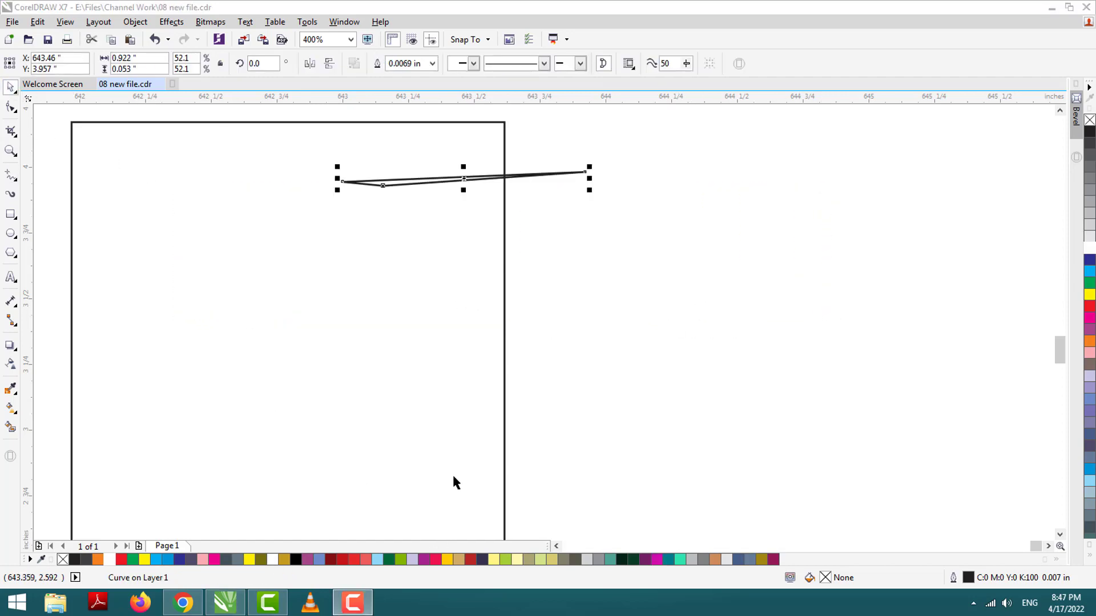
{"action": "left_click_drag", "start_coordinate": [474, 177], "coordinate": [470, 155]}
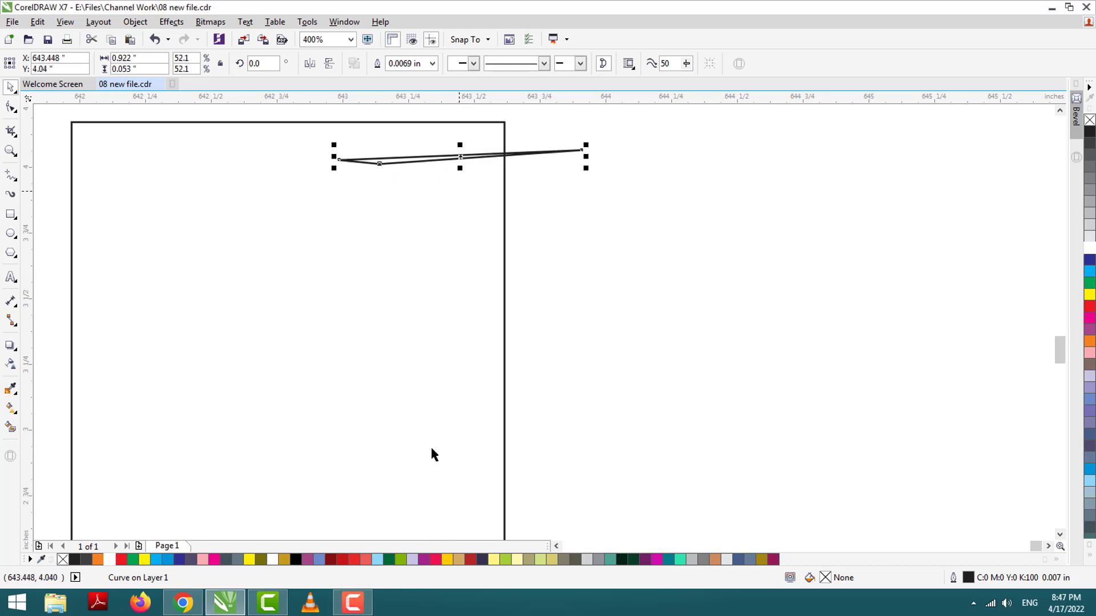
{"action": "left_click", "coordinate": [471, 560]}
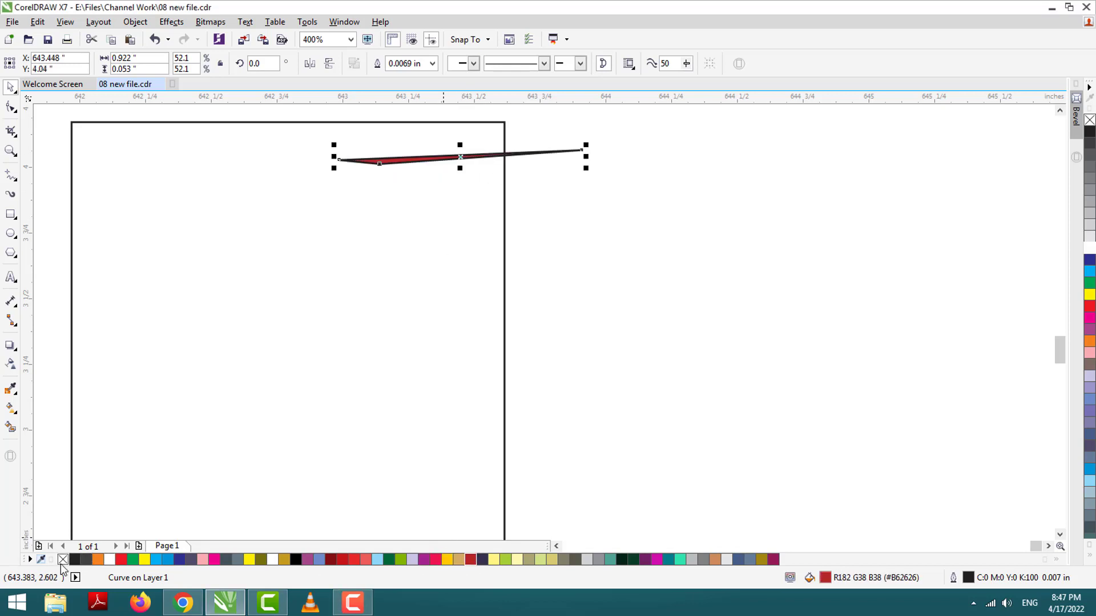
{"action": "right_click", "coordinate": [62, 561]}
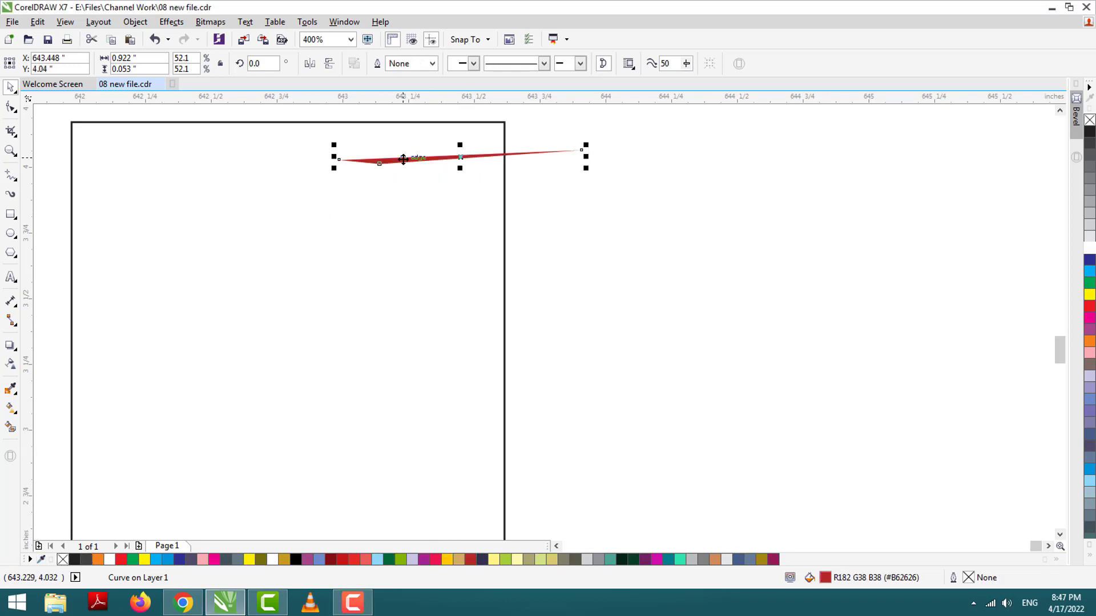
Duplicate the red sliver slightly down and to the right, and repeat the duplication to make four evenly offset stripes
{"action": "left_click_drag", "start_coordinate": [403, 159], "coordinate": [429, 168]}
{"action": "right_click", "coordinate": [429, 168]}
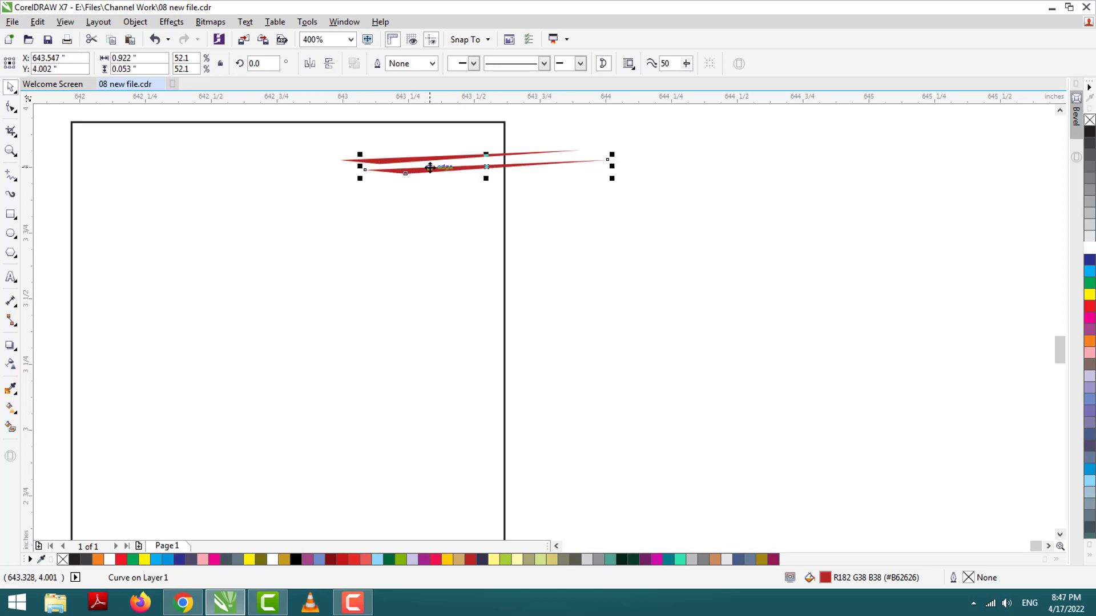
{"action": "key", "text": "ctrl+r"}
{"action": "key", "text": "ctrl+r"}
Shift the four red stripes slightly left, rotate them about 15.6° counterclockwise, and group them
{"action": "left_click_drag", "start_coordinate": [697, 127], "coordinate": [320, 228]}
{"action": "left_click_drag", "start_coordinate": [383, 164], "coordinate": [337, 159]}
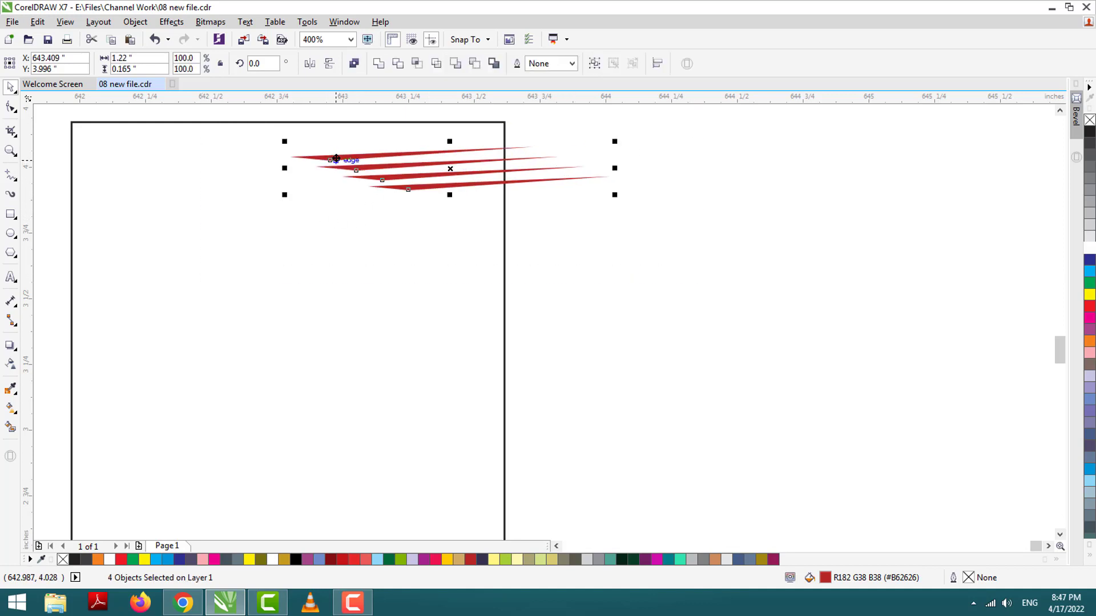
{"action": "left_click", "coordinate": [338, 159]}
{"action": "left_click_drag", "start_coordinate": [284, 196], "coordinate": [310, 237]}
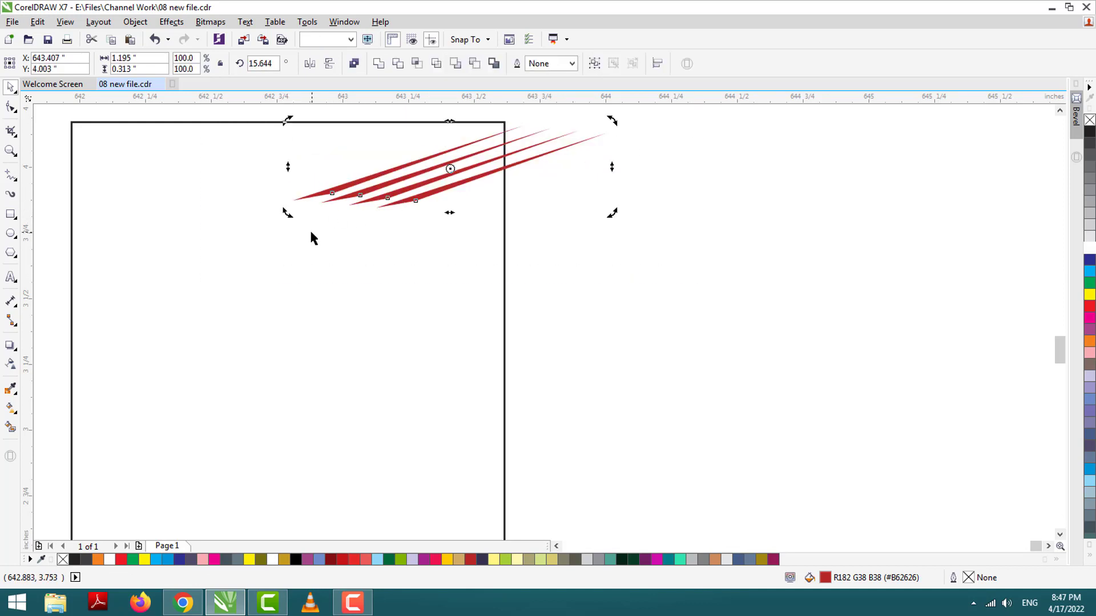
{"action": "key", "text": "ctrl+g"}
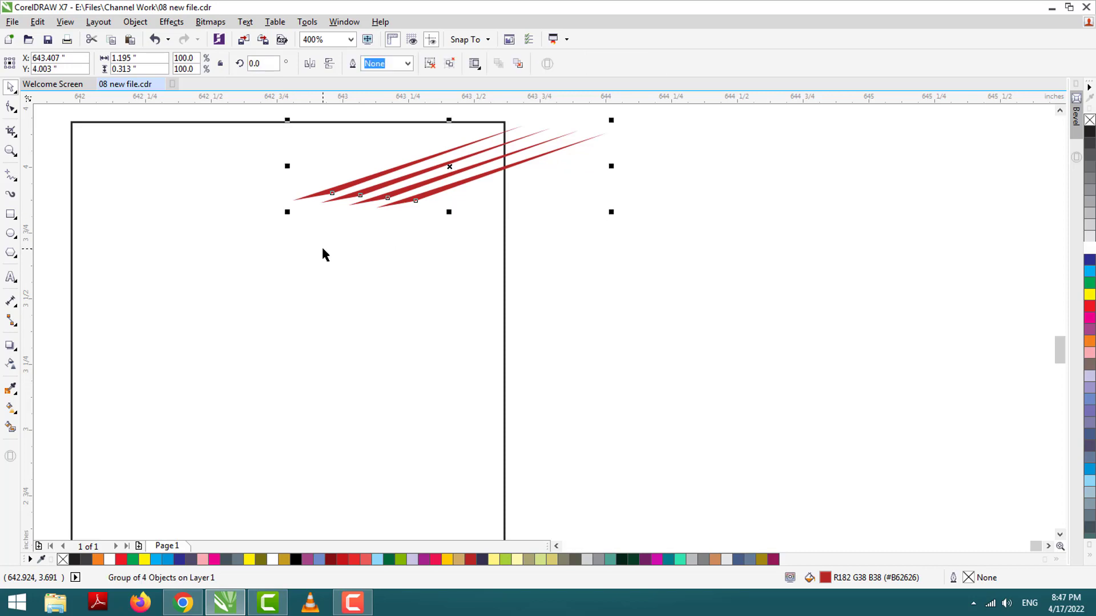
Place a copy of the stripe group near the square's lower edge and rotate it to about 323.7°
{"action": "left_click_drag", "start_coordinate": [446, 172], "coordinate": [459, 478]}
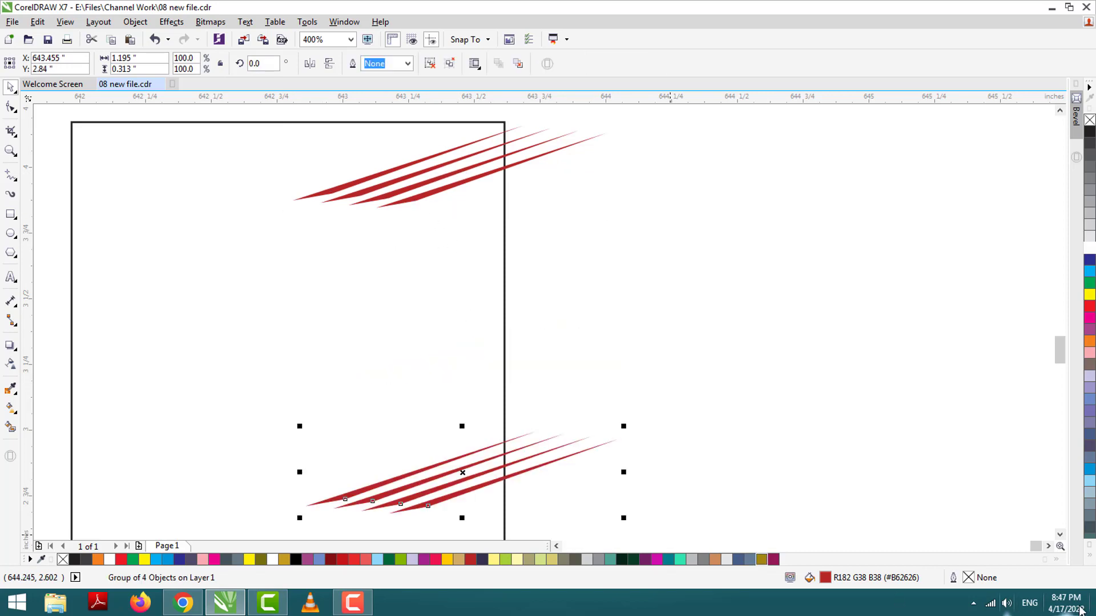
{"action": "scroll", "coordinate": [536, 357], "scroll_direction": "down", "scroll_amount": 3}
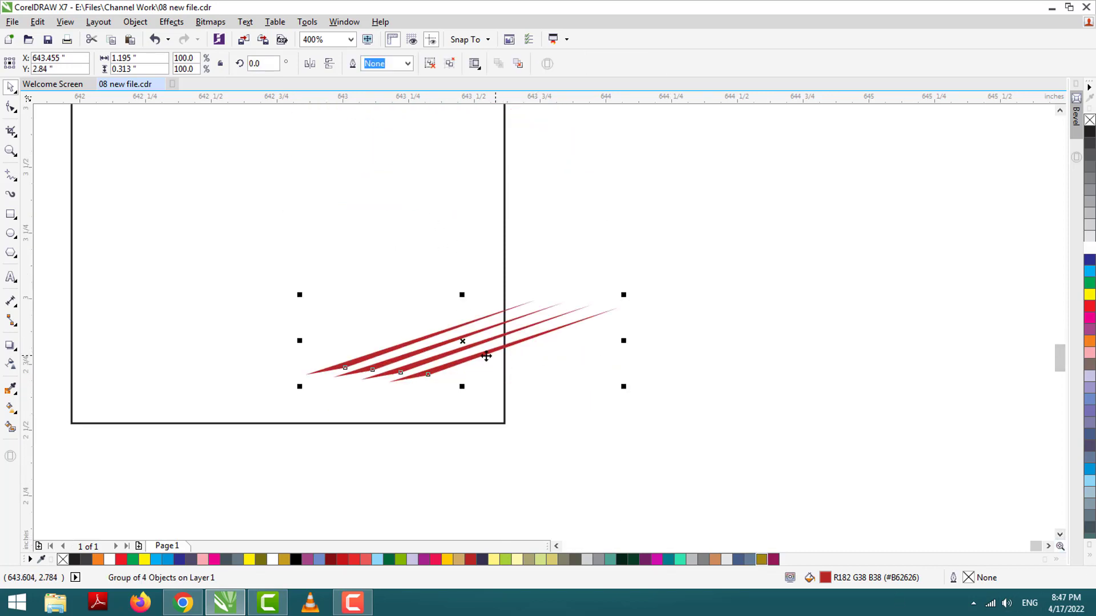
{"action": "left_click", "coordinate": [486, 356]}
{"action": "left_click_drag", "start_coordinate": [627, 296], "coordinate": [620, 400]}
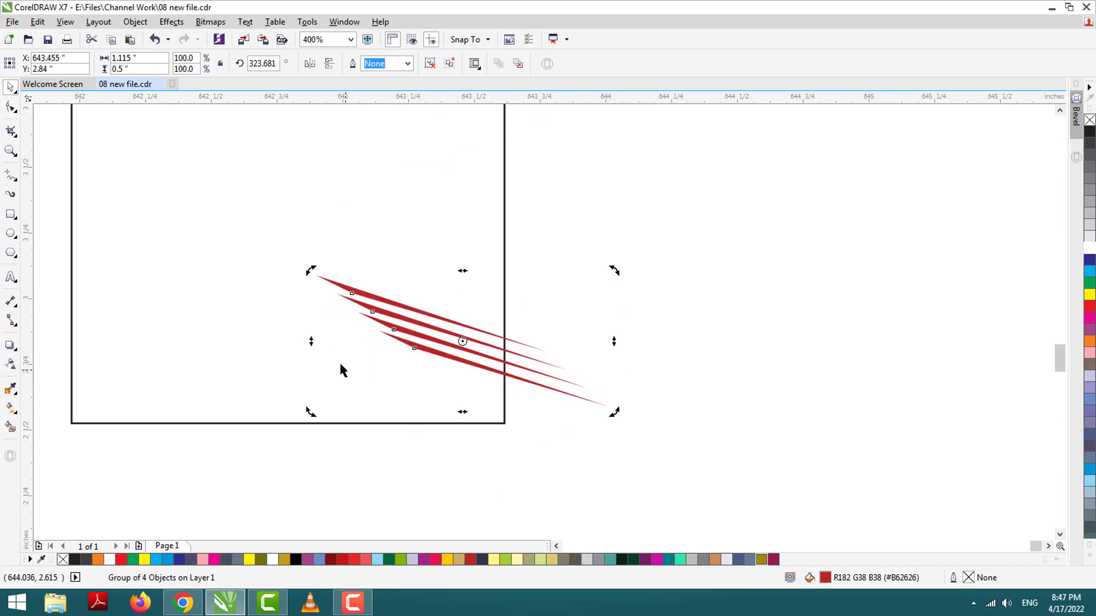
Move the copied stripes so they cross the square's lower-right corner and fill them black
{"action": "left_click", "coordinate": [395, 329]}
{"action": "mouse_move", "coordinate": [406, 325]}
{"action": "left_mouse_down"}
{"action": "mouse_move", "coordinate": [462, 403]}
{"action": "mouse_move", "coordinate": [467, 390]}
{"action": "left_mouse_up"}
{"action": "left_click", "coordinate": [296, 560]}
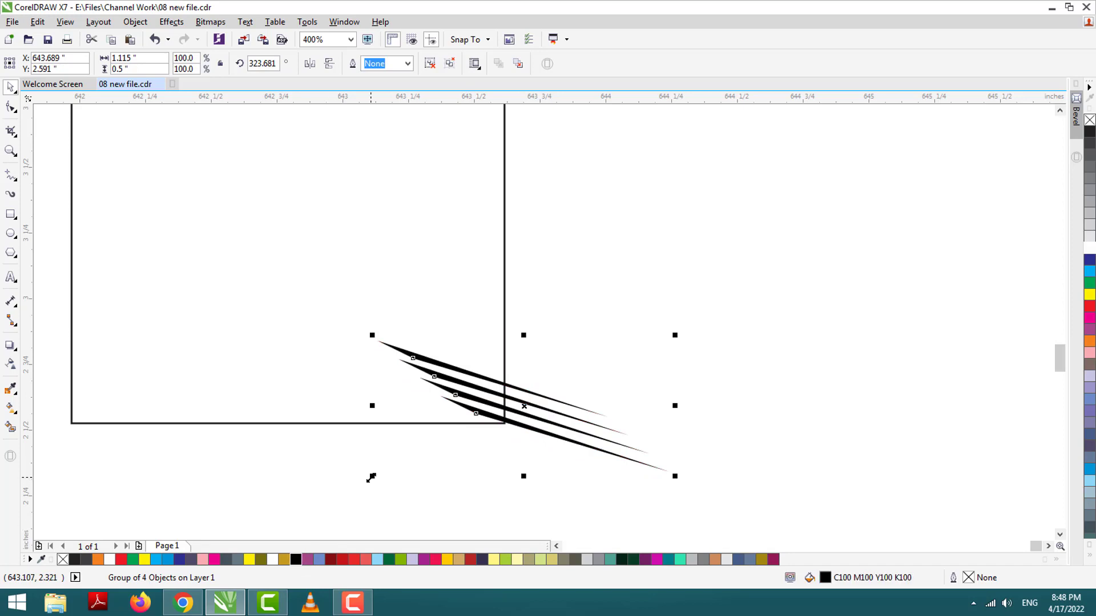
{"action": "left_click", "coordinate": [416, 477]}
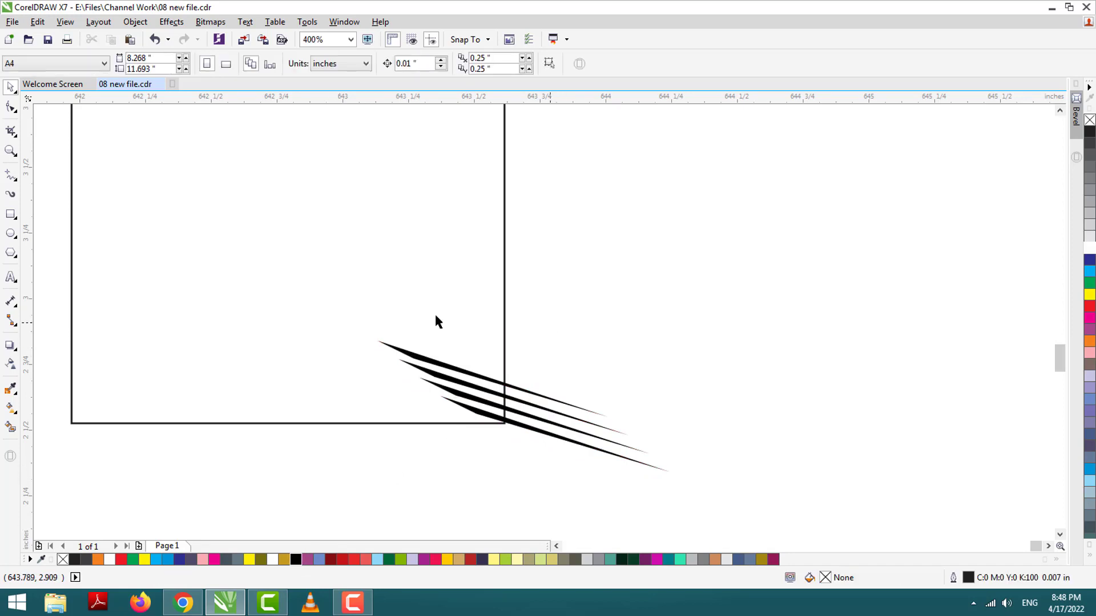
Draw a closed four-node shape in the square's lower-right corner, about 1.28 in wide and 0.47 in tall, with a sloping upper edge
{"action": "left_click", "coordinate": [10, 175]}
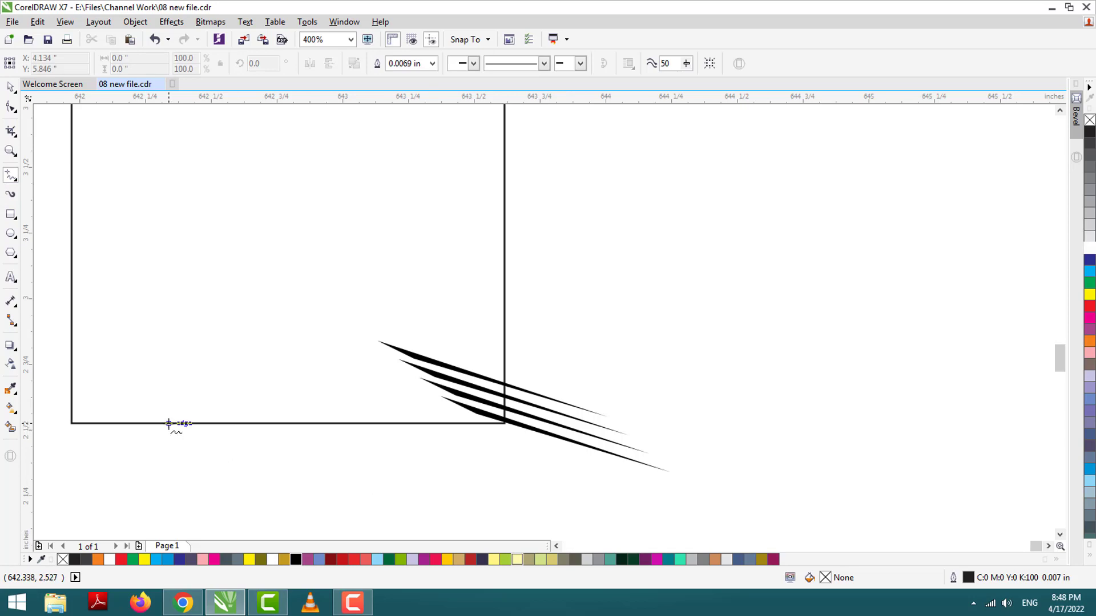
{"action": "left_click", "coordinate": [169, 423]}
{"action": "double_click", "coordinate": [353, 352]}
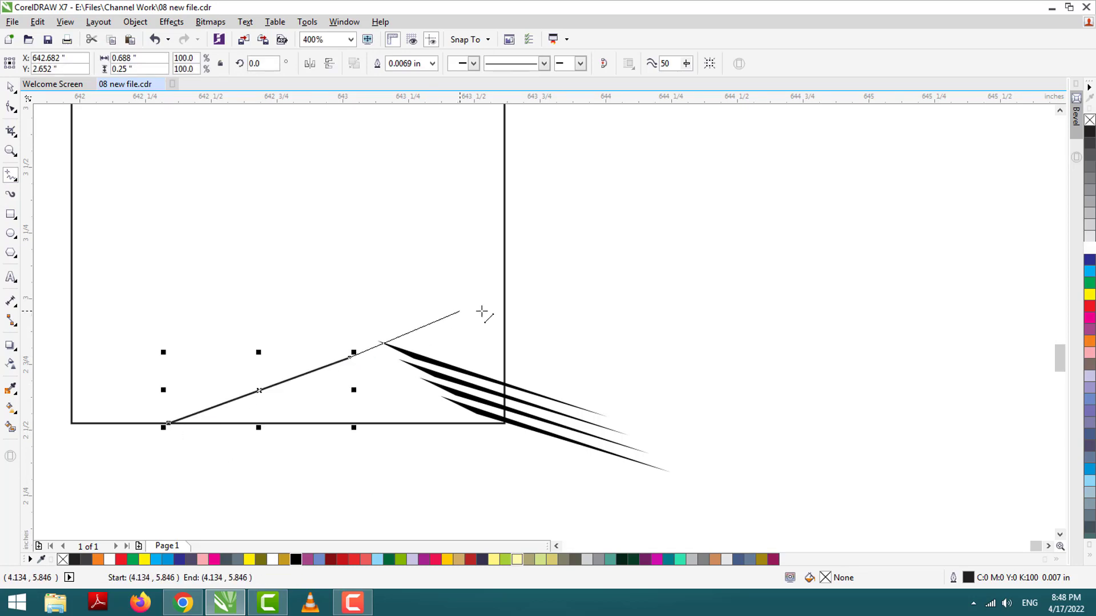
{"action": "double_click", "coordinate": [505, 300]}
{"action": "double_click", "coordinate": [505, 423]}
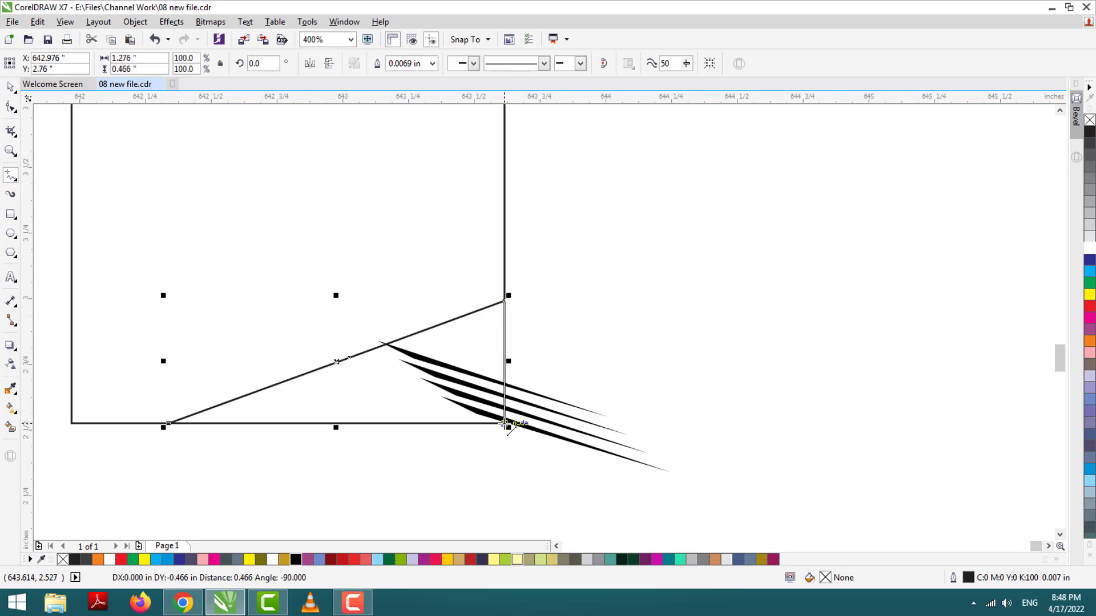
{"action": "left_click", "coordinate": [169, 423]}
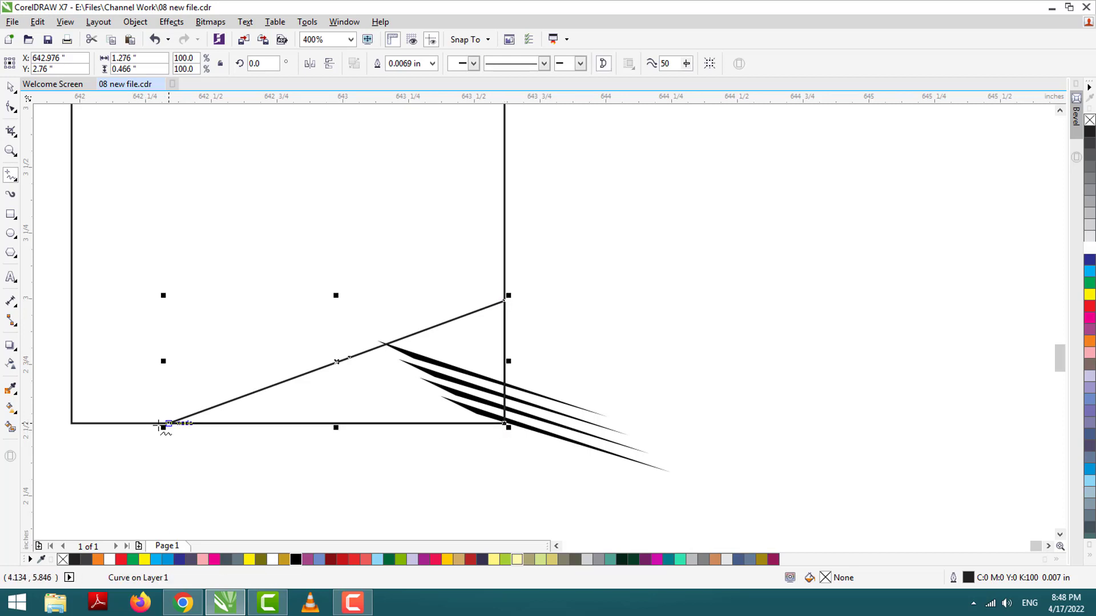
Convert the corner shape's segments to curves and bend its sloping edge into an S-shaped wave
{"action": "left_click", "coordinate": [10, 108]}
{"action": "left_click_drag", "start_coordinate": [135, 200], "coordinate": [633, 502]}
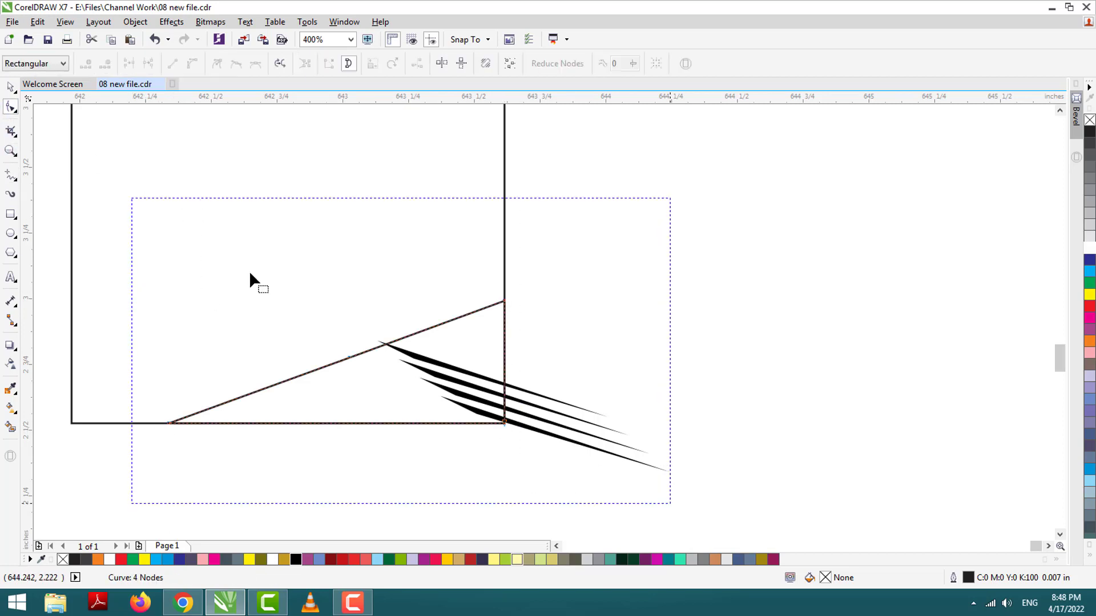
{"action": "left_click", "coordinate": [194, 64]}
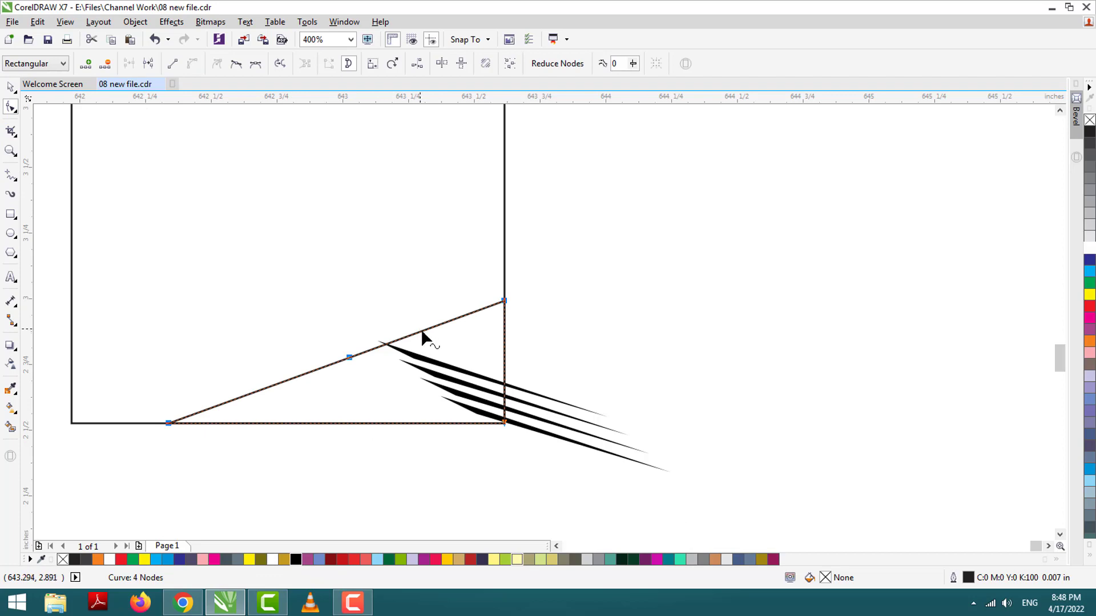
{"action": "left_click_drag", "start_coordinate": [422, 330], "coordinate": [451, 291]}
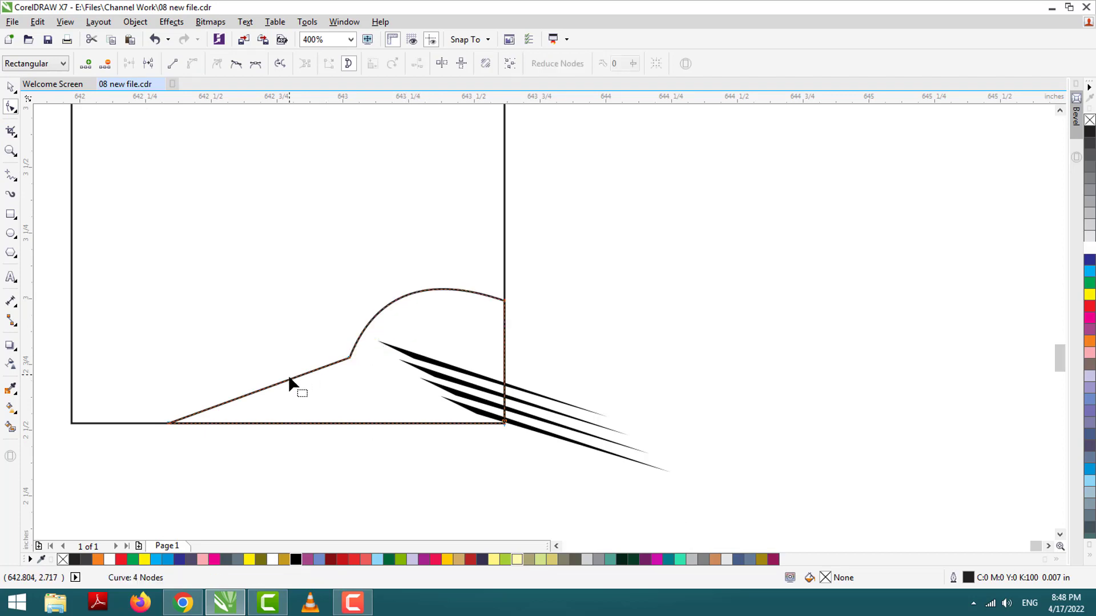
{"action": "left_click_drag", "start_coordinate": [290, 378], "coordinate": [311, 399]}
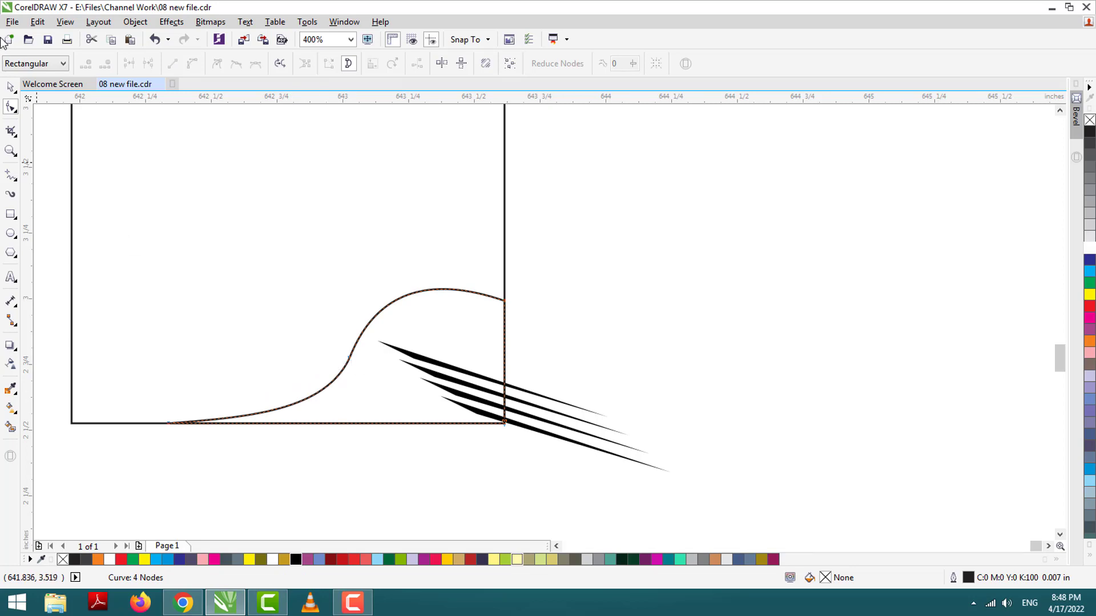
Fill the wave shape with orange (C0 M60 Y100 K0) and remove its outline
{"action": "left_click", "coordinate": [10, 87]}
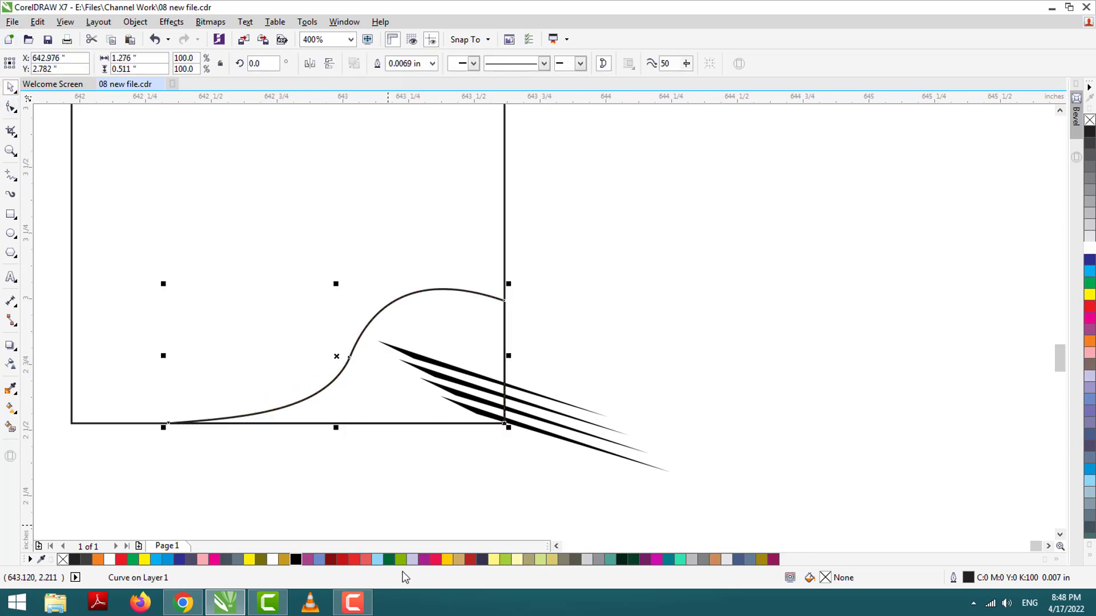
{"action": "left_click", "coordinate": [1089, 341]}
{"action": "right_click", "coordinate": [1089, 120]}
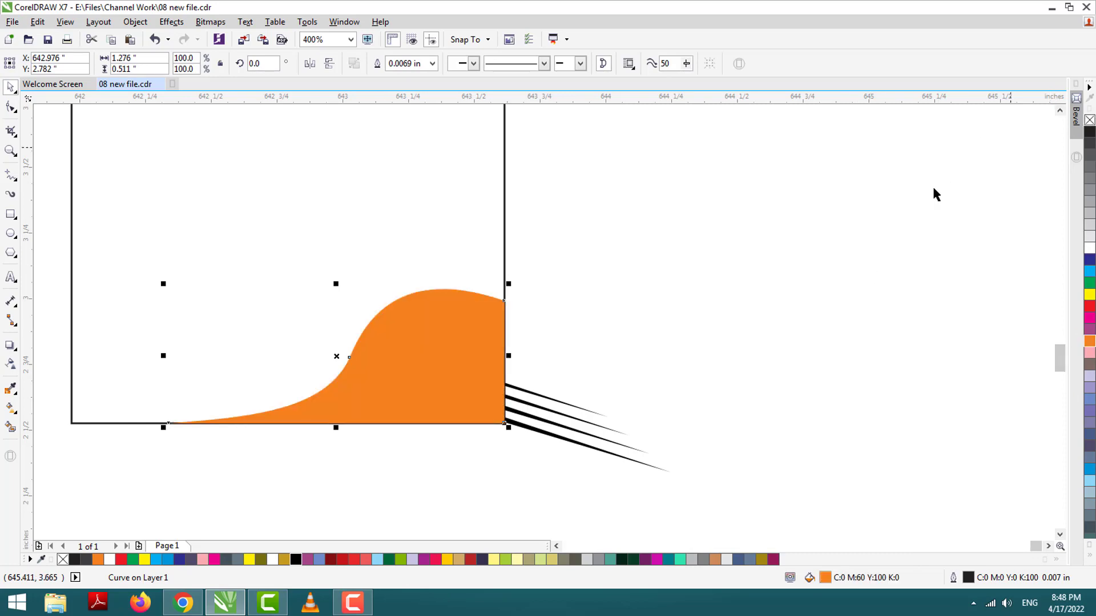
{"action": "left_click", "coordinate": [370, 379]}
{"action": "left_click", "coordinate": [371, 379]}
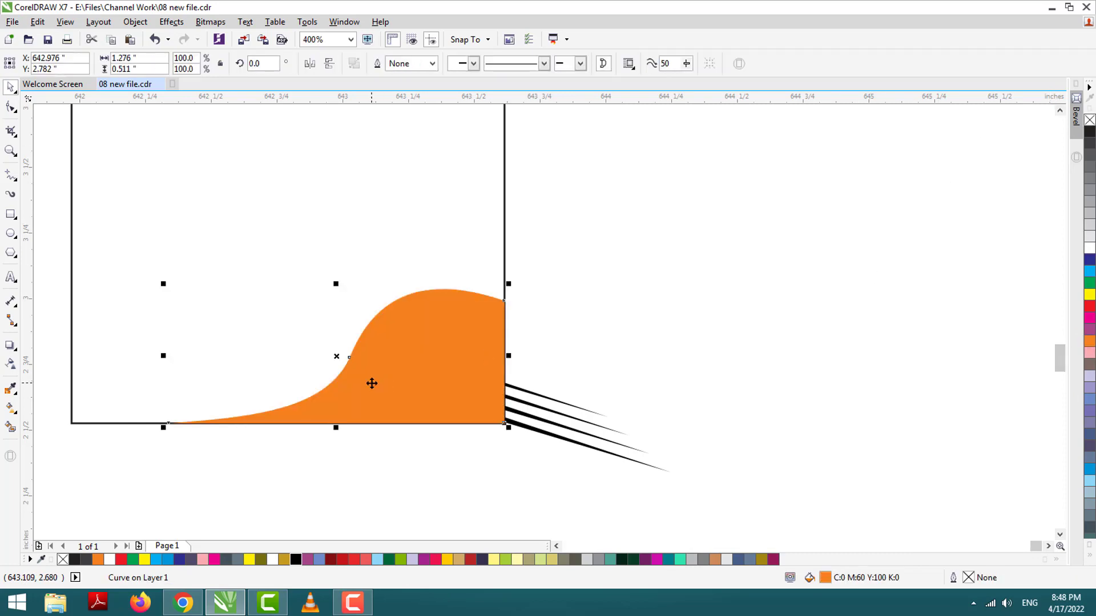
PowerClip the black stripe group inside the orange wave shape
{"action": "left_click", "coordinate": [558, 441]}
{"action": "right_click", "coordinate": [557, 441]}
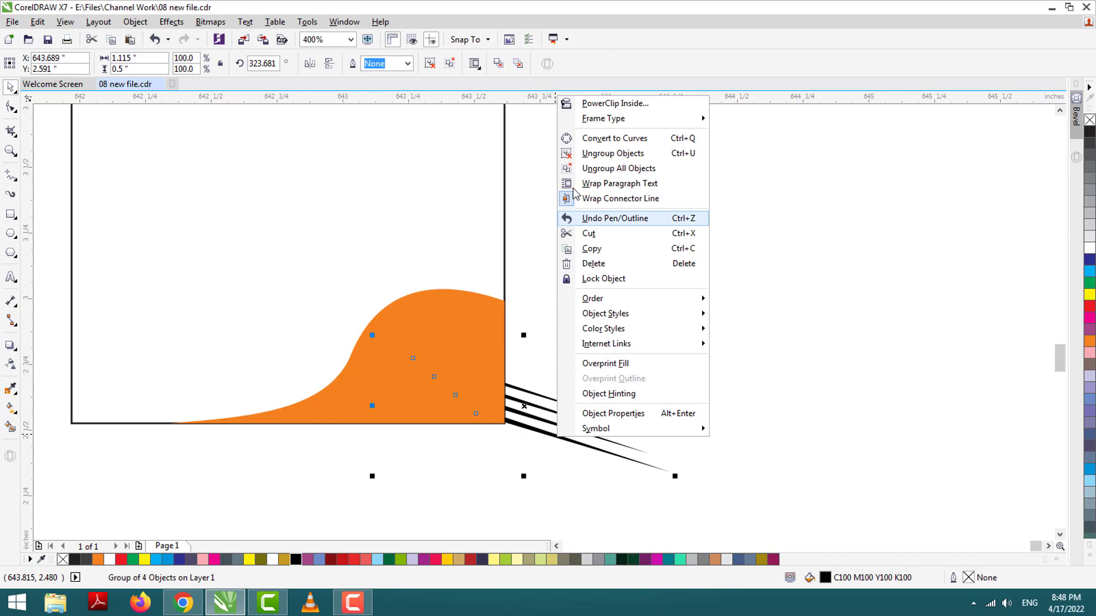
{"action": "left_click", "coordinate": [588, 103]}
{"action": "left_click", "coordinate": [448, 326]}
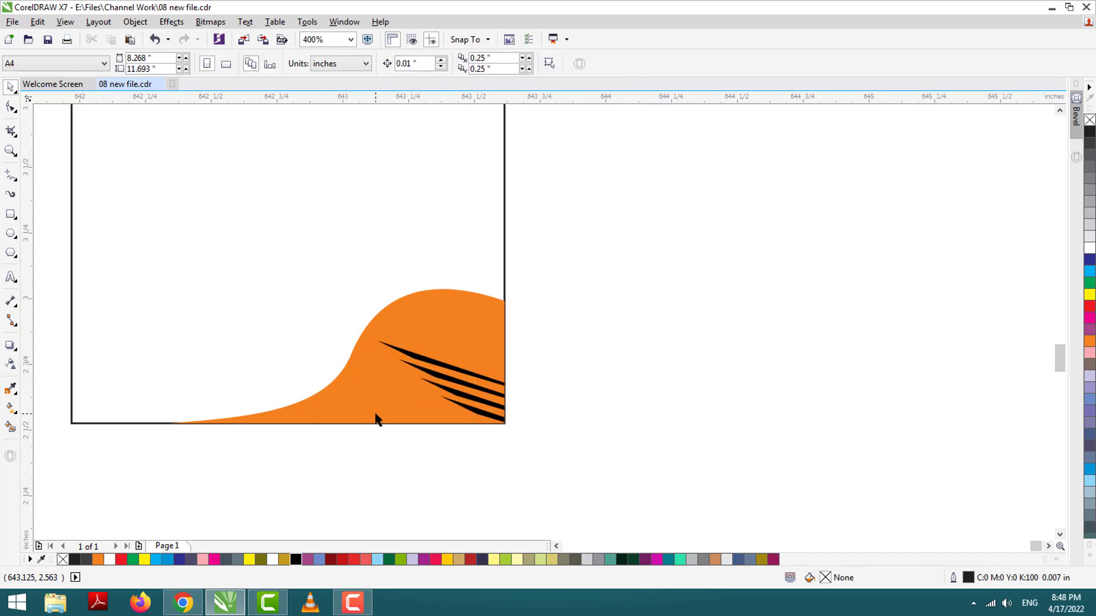
Draw a circle about 0.2 in across on the orange wave's upper-left curve and fill it orange with no outline
{"action": "left_click", "coordinate": [12, 231]}
{"action": "left_click_drag", "start_coordinate": [374, 278], "coordinate": [420, 329]}
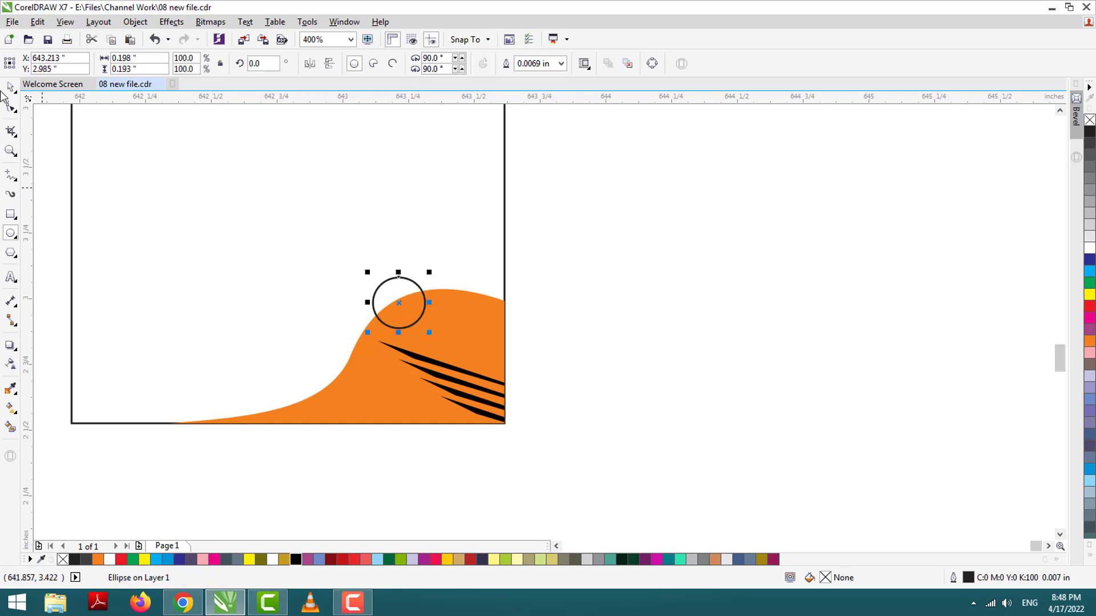
{"action": "left_click", "coordinate": [11, 87]}
{"action": "left_click", "coordinate": [1090, 342]}
{"action": "right_click", "coordinate": [1090, 120]}
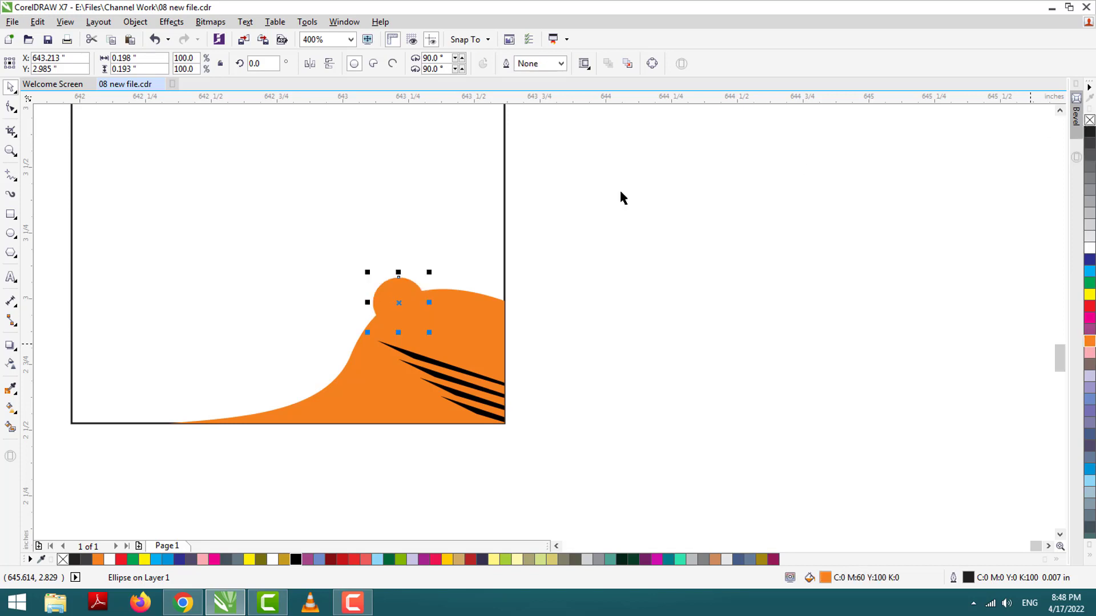
{"action": "scroll", "coordinate": [449, 279], "scroll_direction": "up", "scroll_amount": 1}
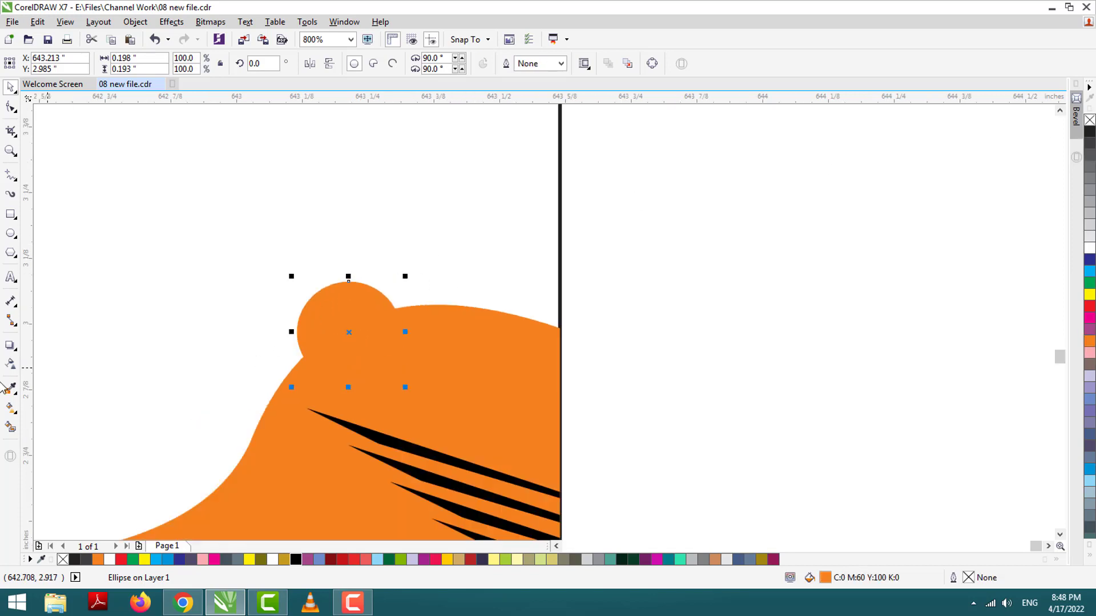
Duplicate the orange circle slightly down and right, fill the copy black, and bring the original orange circle to the front
{"action": "left_click_drag", "start_coordinate": [354, 347], "coordinate": [365, 359]}
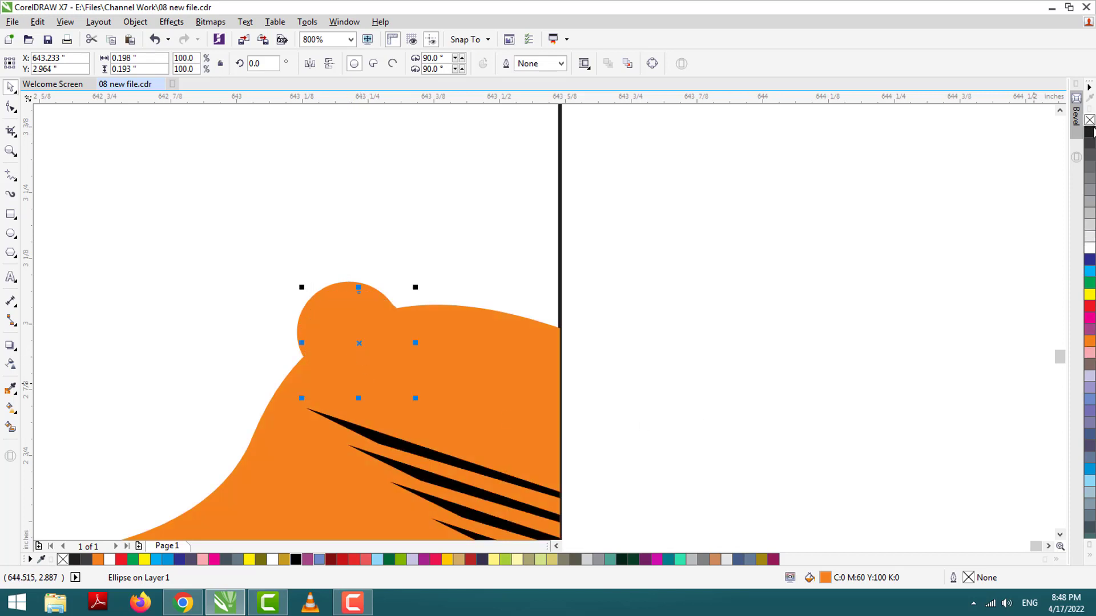
{"action": "left_click", "coordinate": [1089, 132]}
{"action": "left_click", "coordinate": [326, 299]}
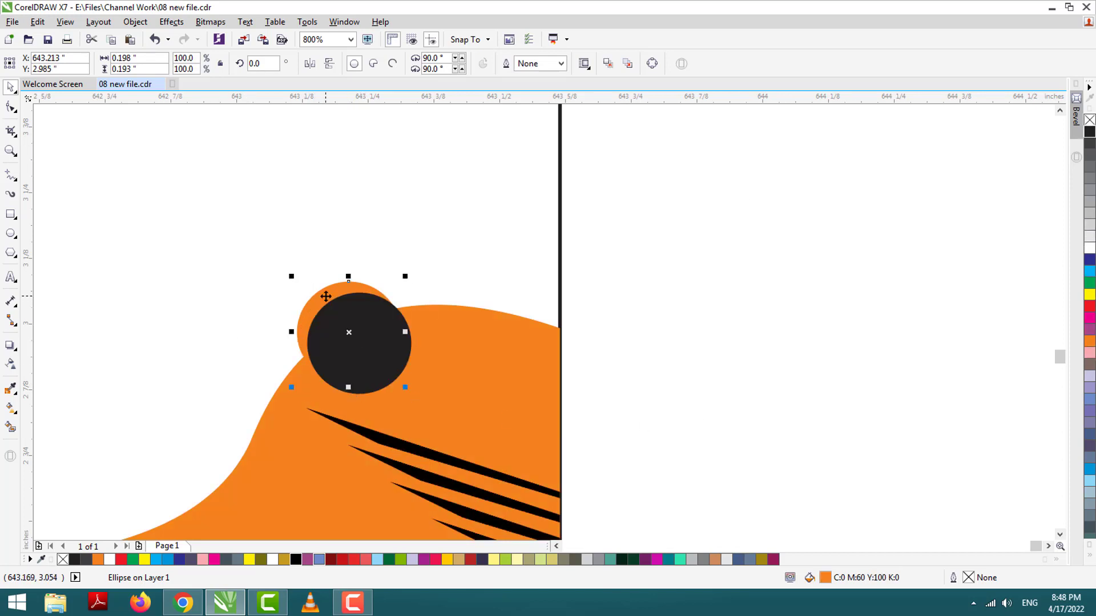
{"action": "key", "text": "shift+Page_Up"}
{"action": "left_click", "coordinate": [689, 296]}
{"action": "scroll", "coordinate": [689, 293], "scroll_direction": "down", "scroll_amount": 1}
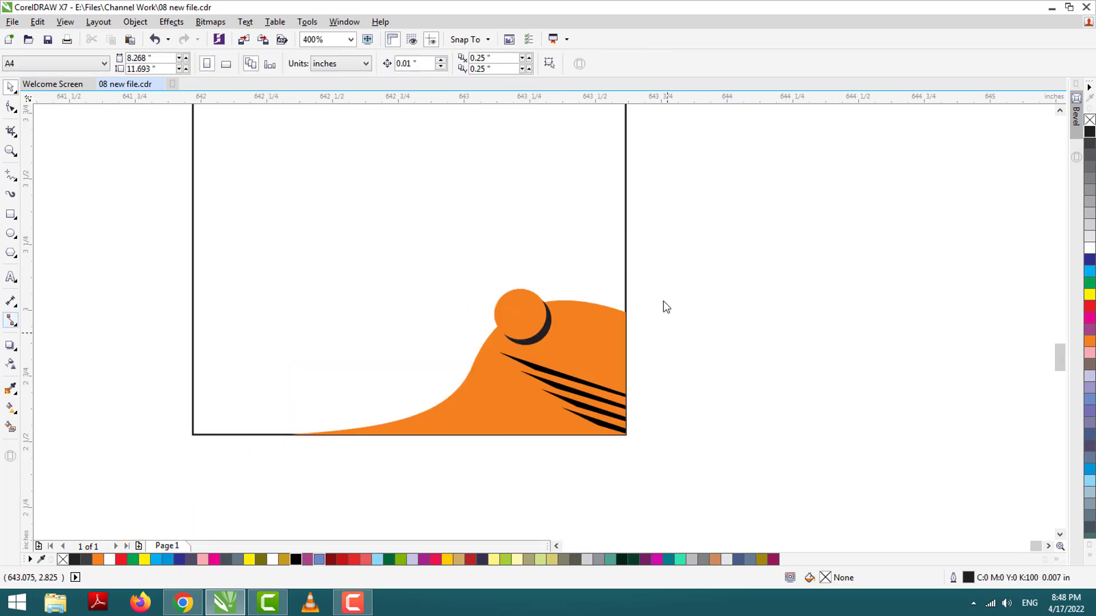
Draw a closed triangular shape about 0.5 by 0.54 in over the square's upper-right corner, with two extra nodes along its slanted edge
{"action": "left_click", "coordinate": [1060, 111]}
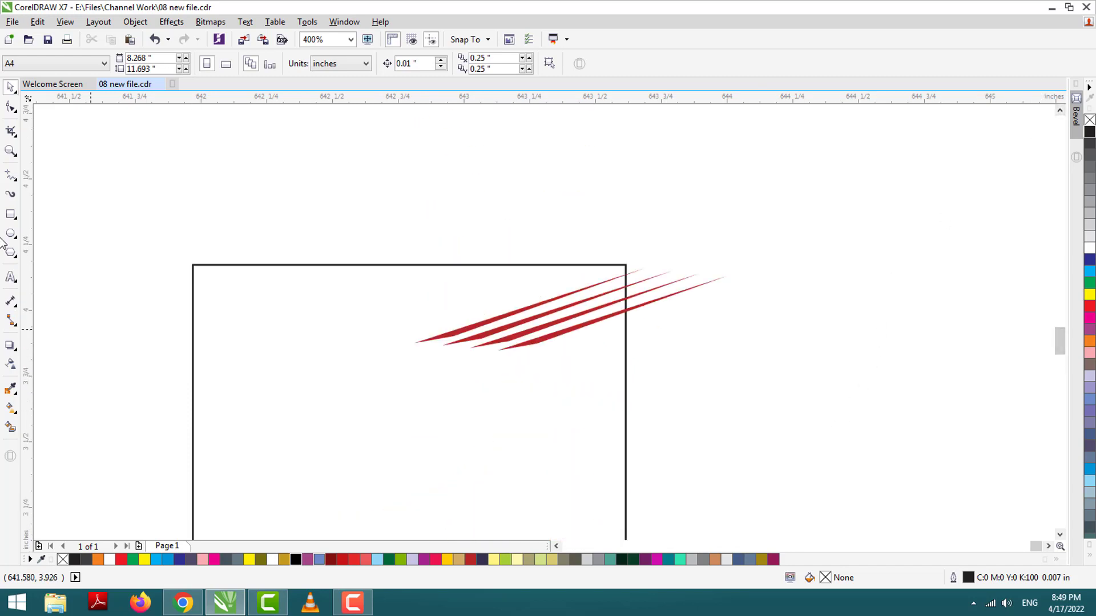
{"action": "key", "text": "F5"}
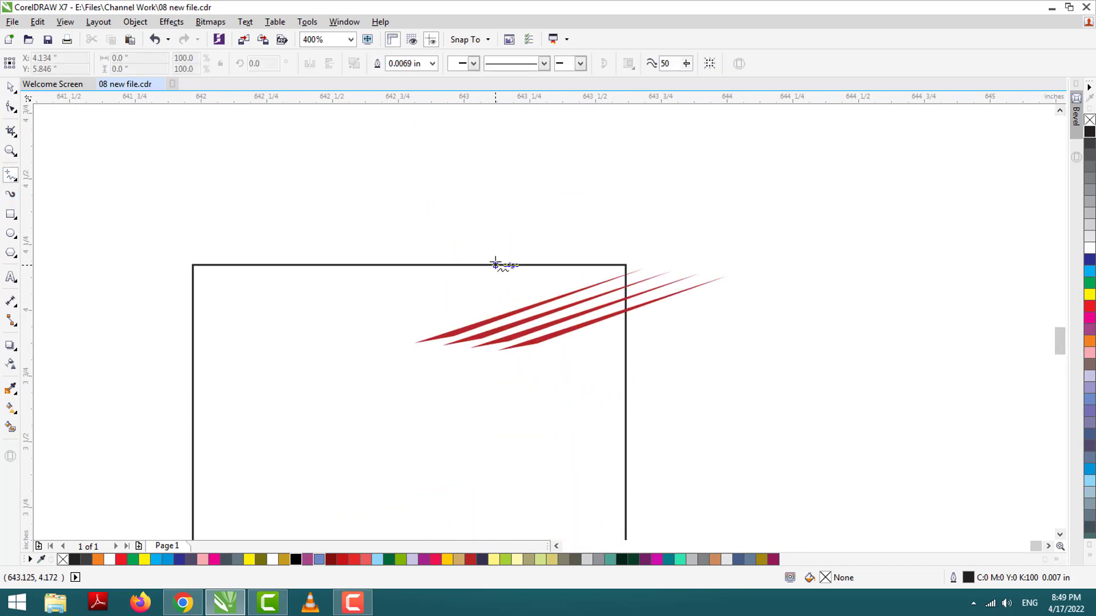
{"action": "left_click", "coordinate": [496, 264]}
{"action": "left_click", "coordinate": [536, 311]}
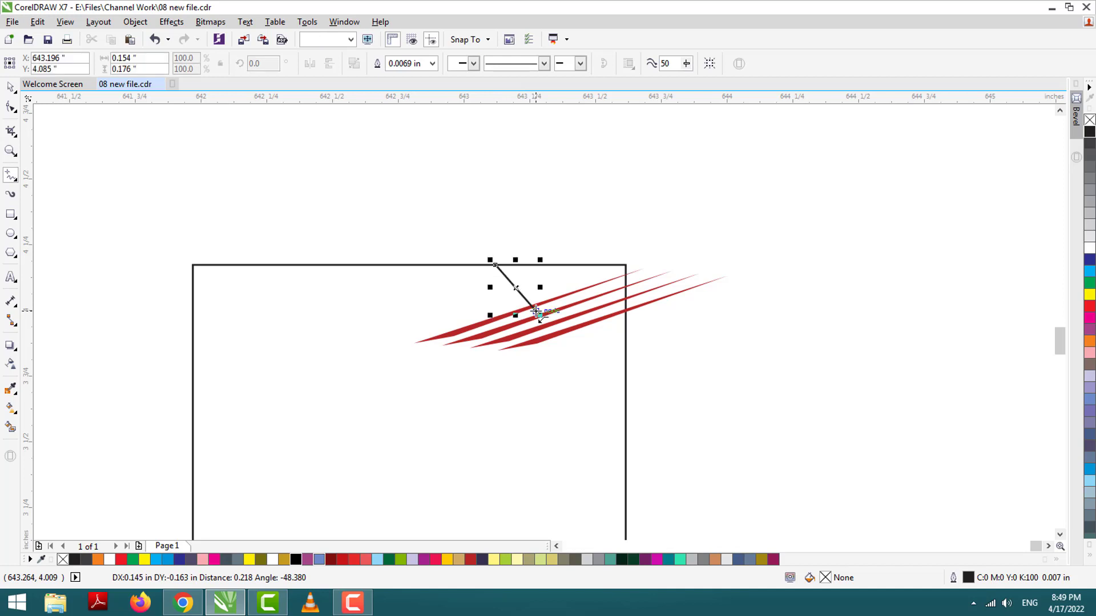
{"action": "left_click", "coordinate": [582, 361]}
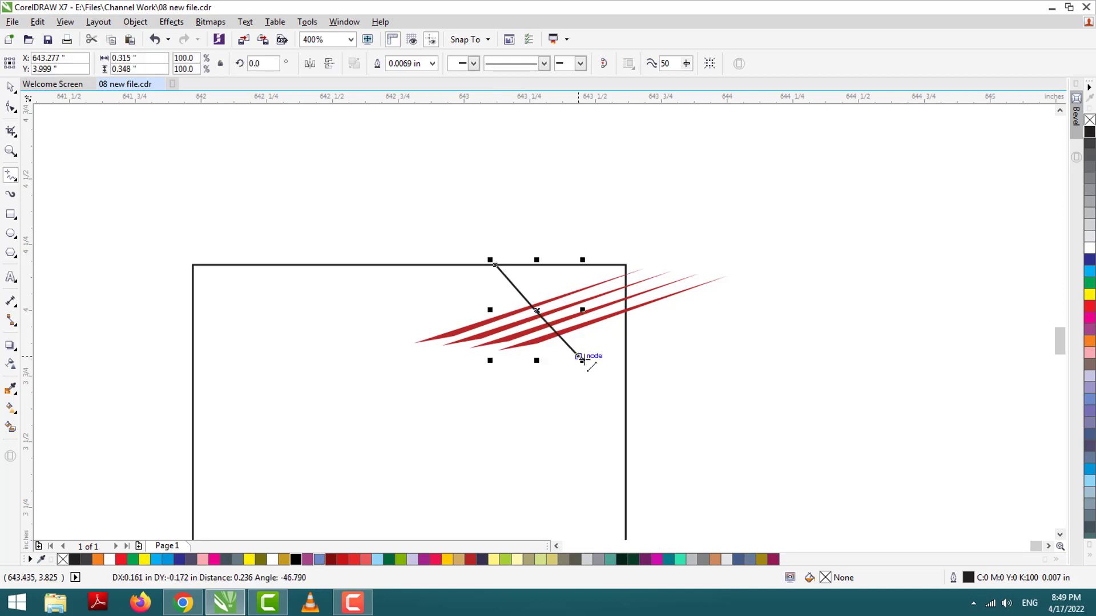
{"action": "left_click", "coordinate": [624, 406]}
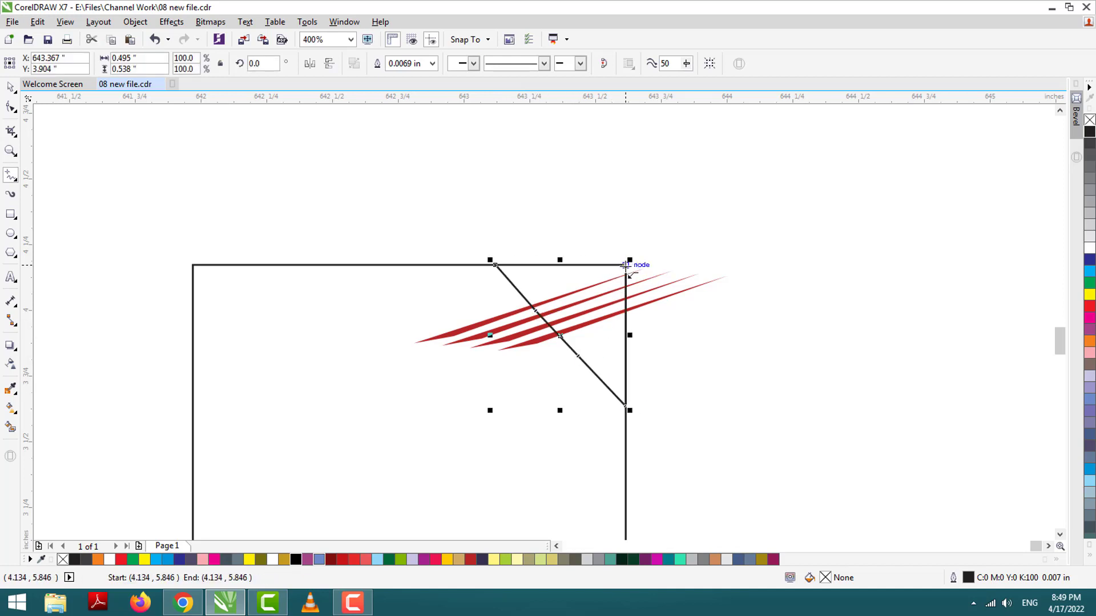
{"action": "left_click", "coordinate": [626, 265]}
{"action": "left_click", "coordinate": [495, 265]}
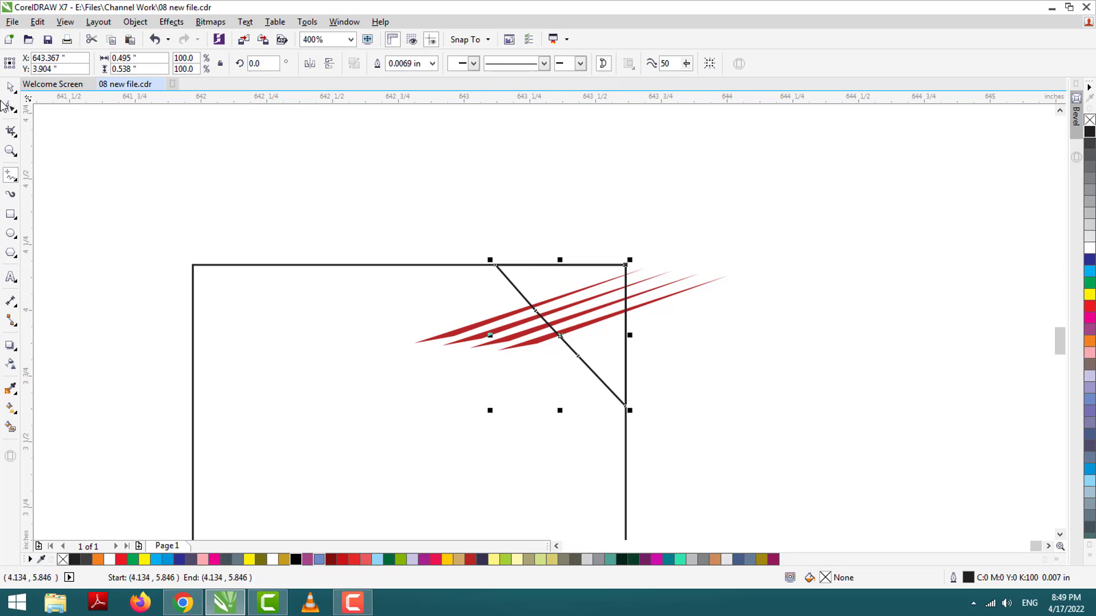
Bend the corner shape's slanted edge into a smooth wave, removing its lower intermediate node, and fill the shape black
{"action": "left_click", "coordinate": [7, 106]}
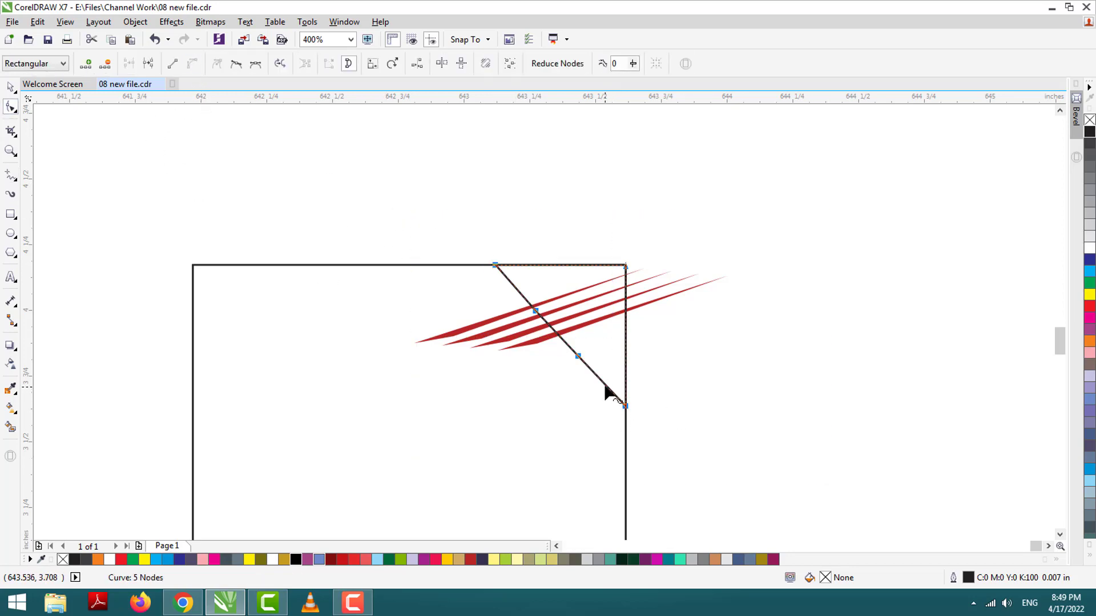
{"action": "left_click_drag", "start_coordinate": [604, 380], "coordinate": [566, 324]}
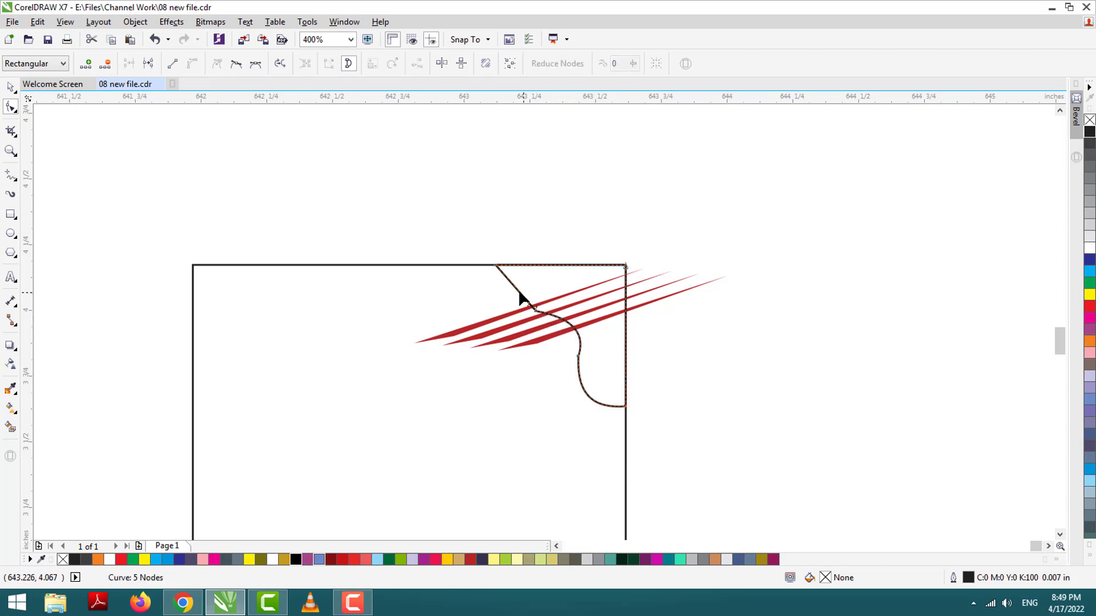
{"action": "left_click_drag", "start_coordinate": [515, 289], "coordinate": [496, 292]}
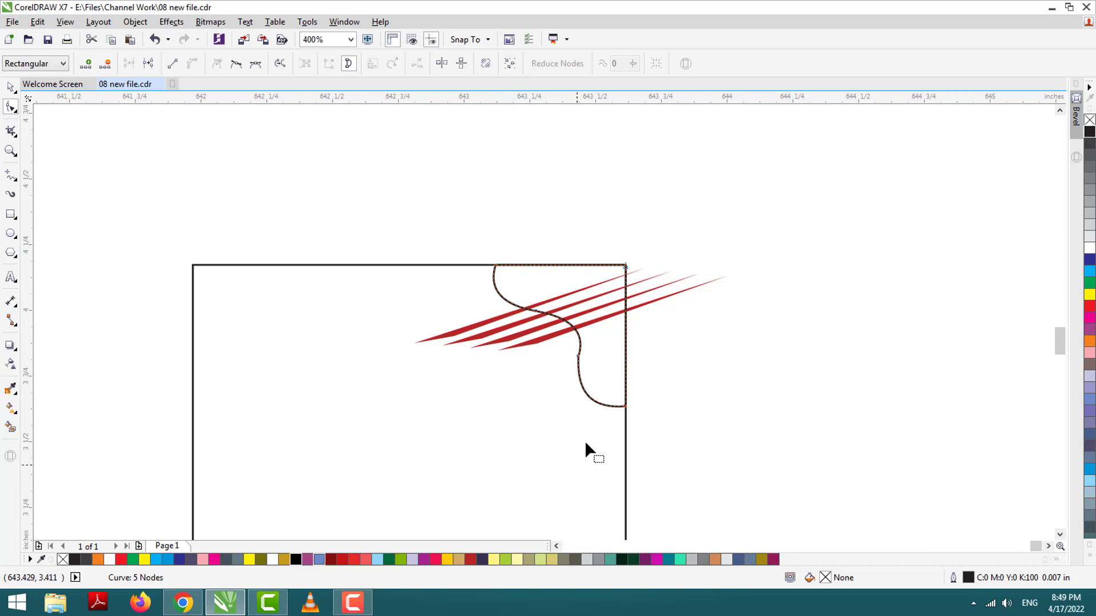
{"action": "key", "text": "Delete"}
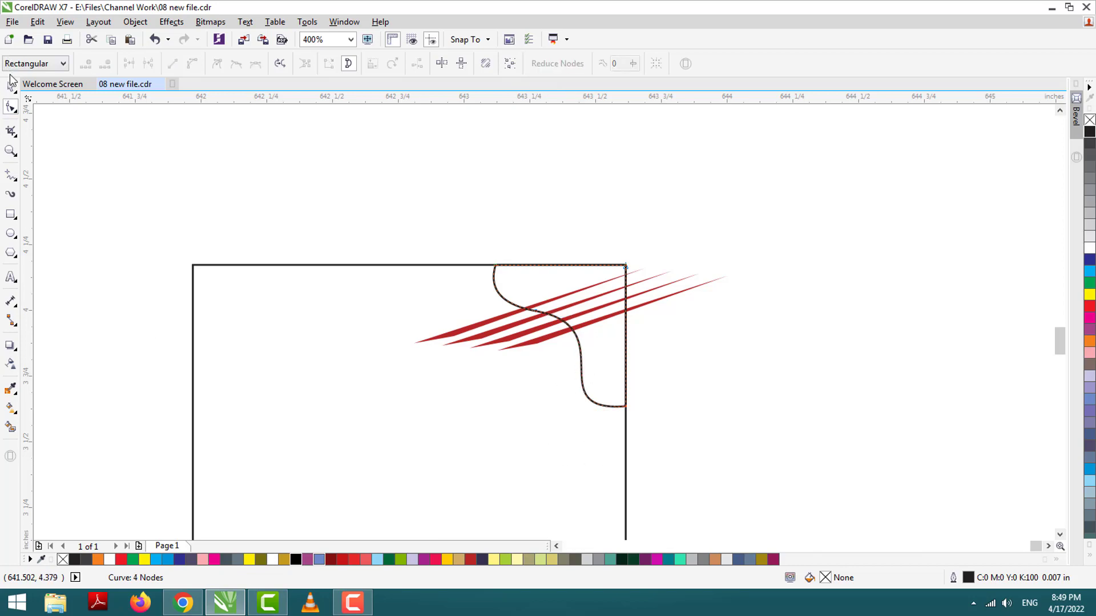
{"action": "left_click", "coordinate": [10, 85]}
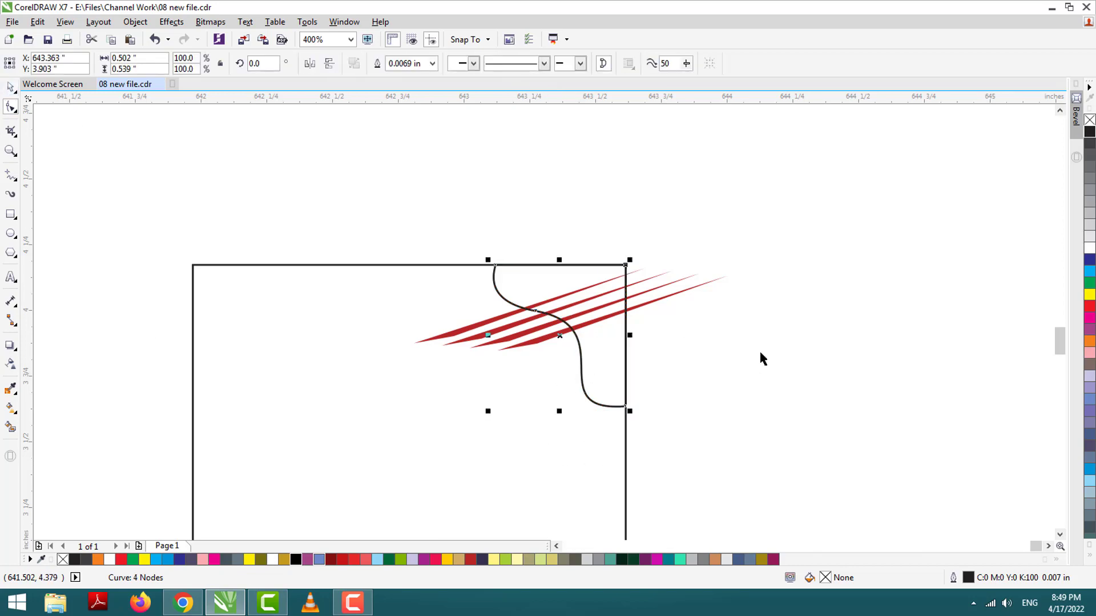
{"action": "left_click", "coordinate": [1090, 131]}
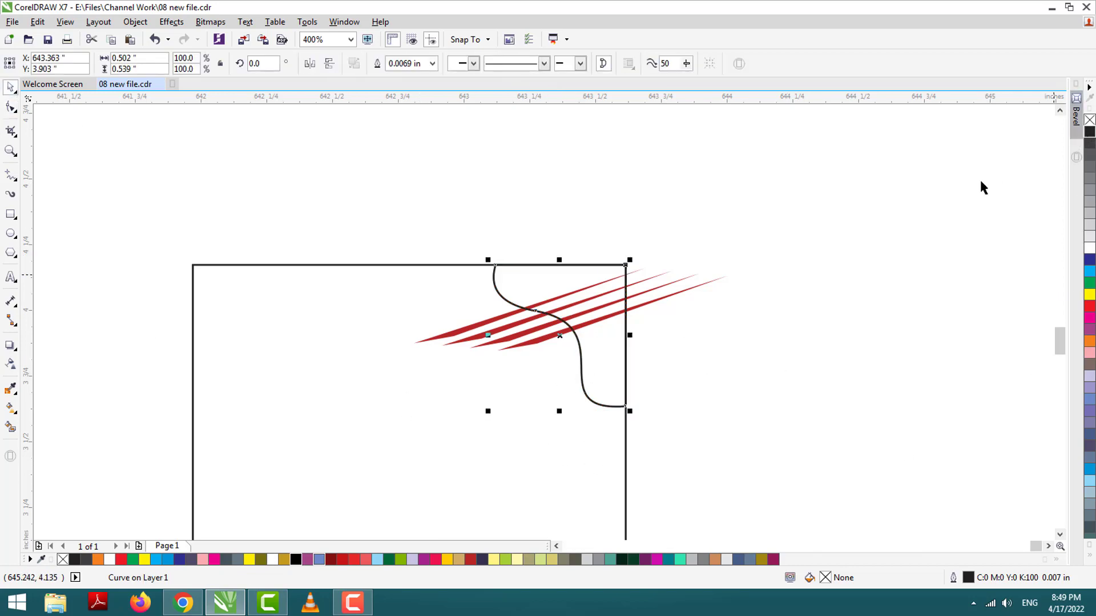
Fill the red stripe group with orange (C0 M60 Y100 K0) and PowerClip it inside the square
{"action": "left_click", "coordinate": [525, 345]}
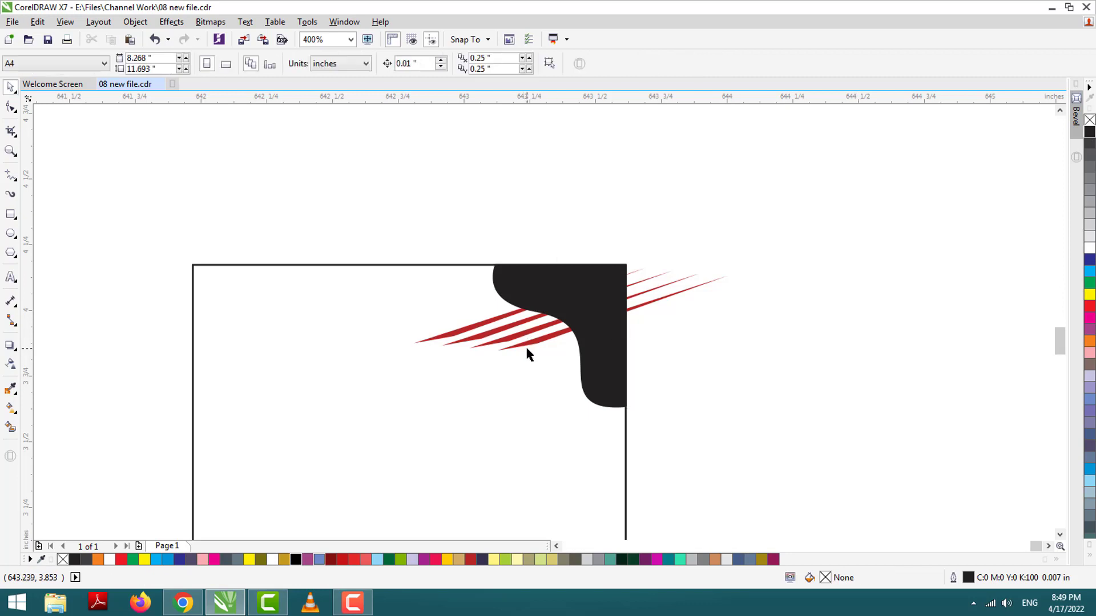
{"action": "left_click", "coordinate": [1090, 342]}
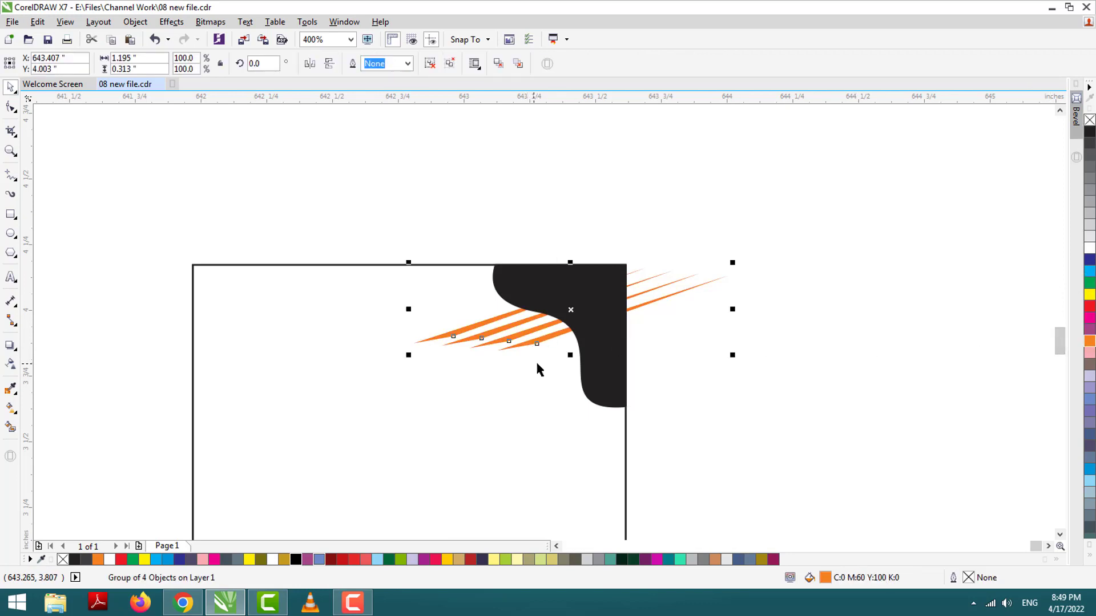
{"action": "right_click", "coordinate": [542, 341]}
{"action": "left_click", "coordinate": [460, 254]}
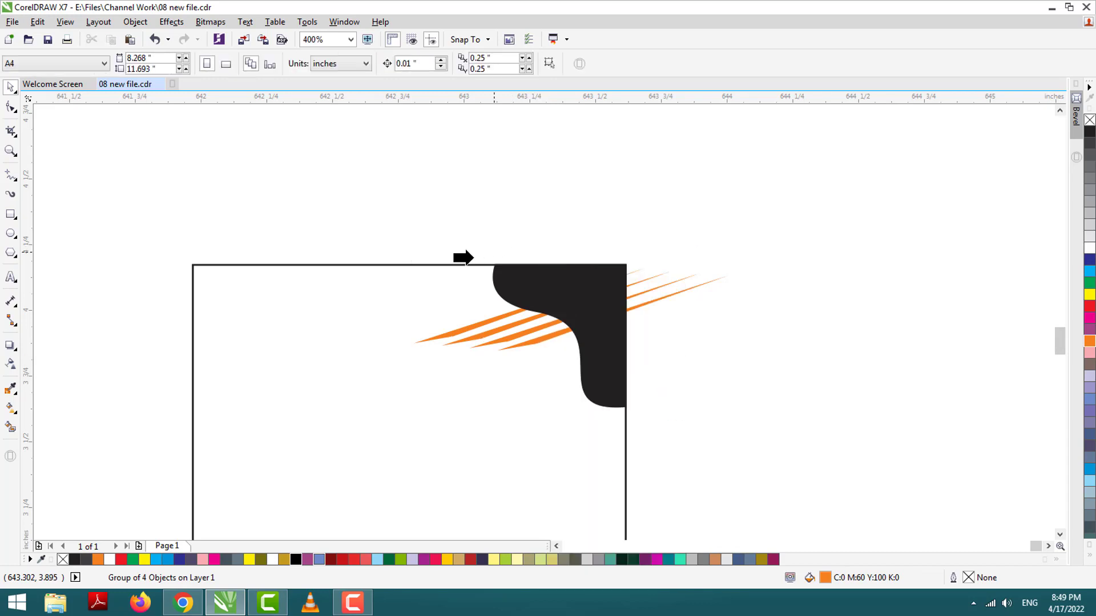
{"action": "left_click", "coordinate": [457, 263]}
{"action": "left_click", "coordinate": [677, 359]}
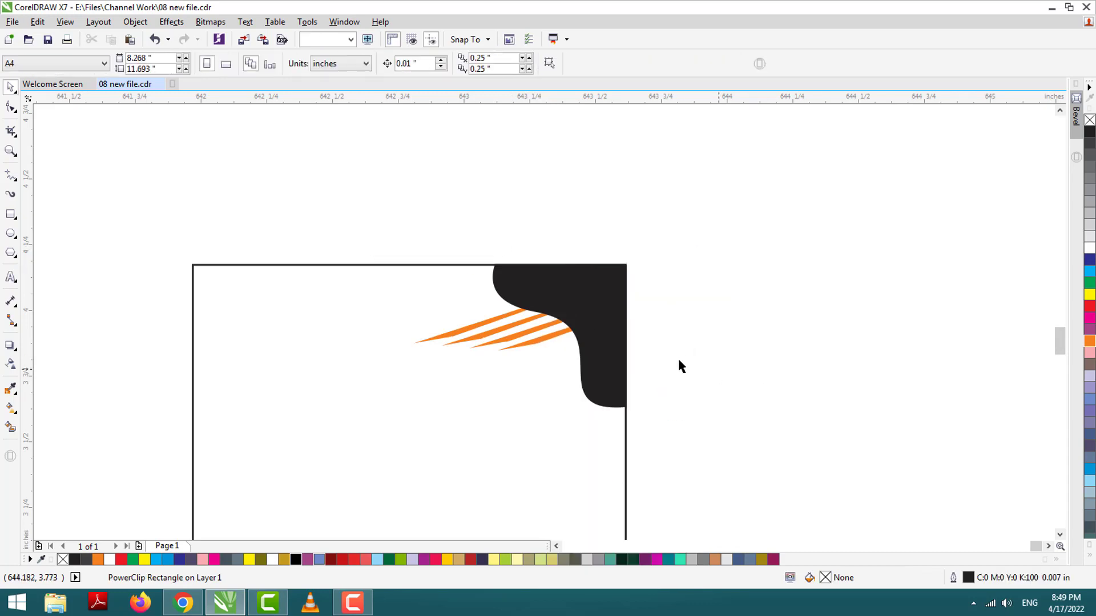
Send the black wavy corner shape to the back, behind the orange stripes
{"action": "left_click", "coordinate": [597, 332]}
{"action": "key", "text": "shift+Page_Down"}
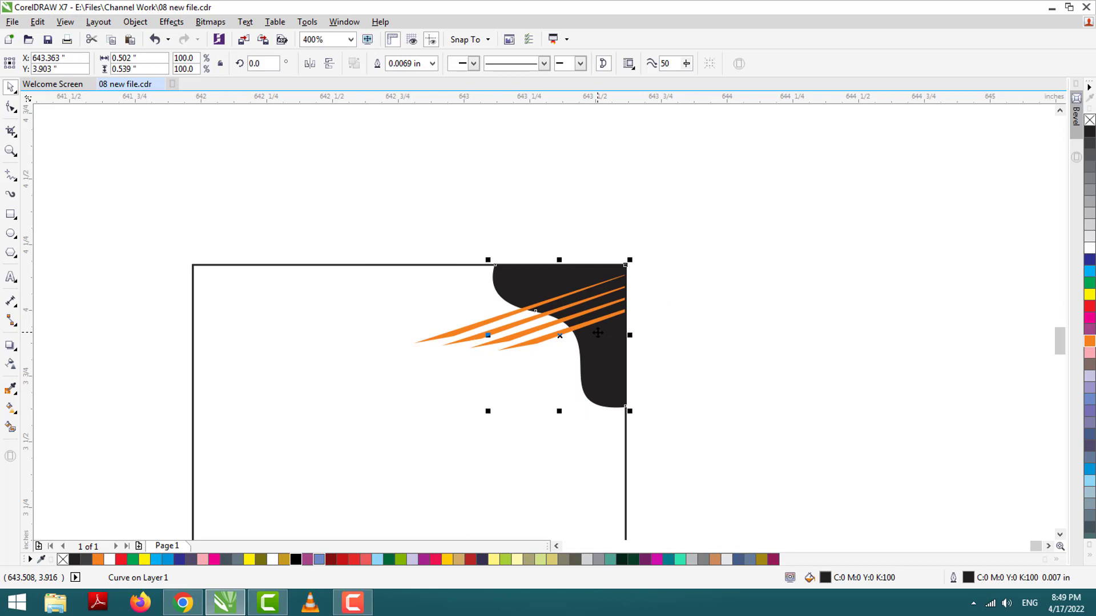
{"action": "left_click", "coordinate": [679, 345]}
Remove the outline of the PowerClip square
{"action": "left_click", "coordinate": [626, 433]}
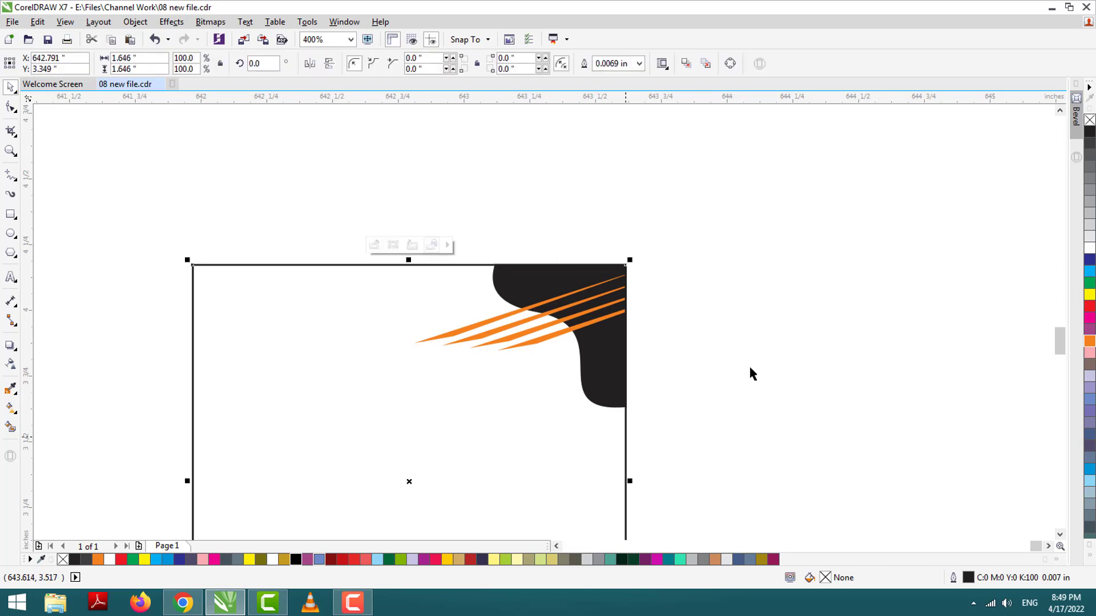
{"action": "right_click", "coordinate": [1089, 119]}
{"action": "left_click", "coordinate": [786, 245]}
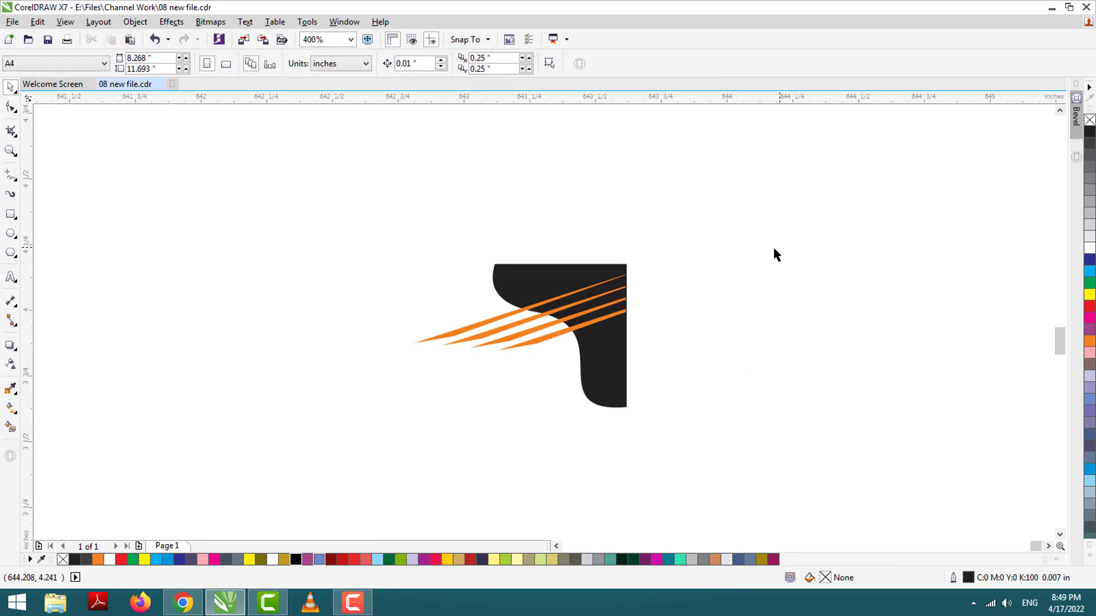
{"action": "scroll", "coordinate": [771, 246], "scroll_direction": "down", "scroll_amount": 1}
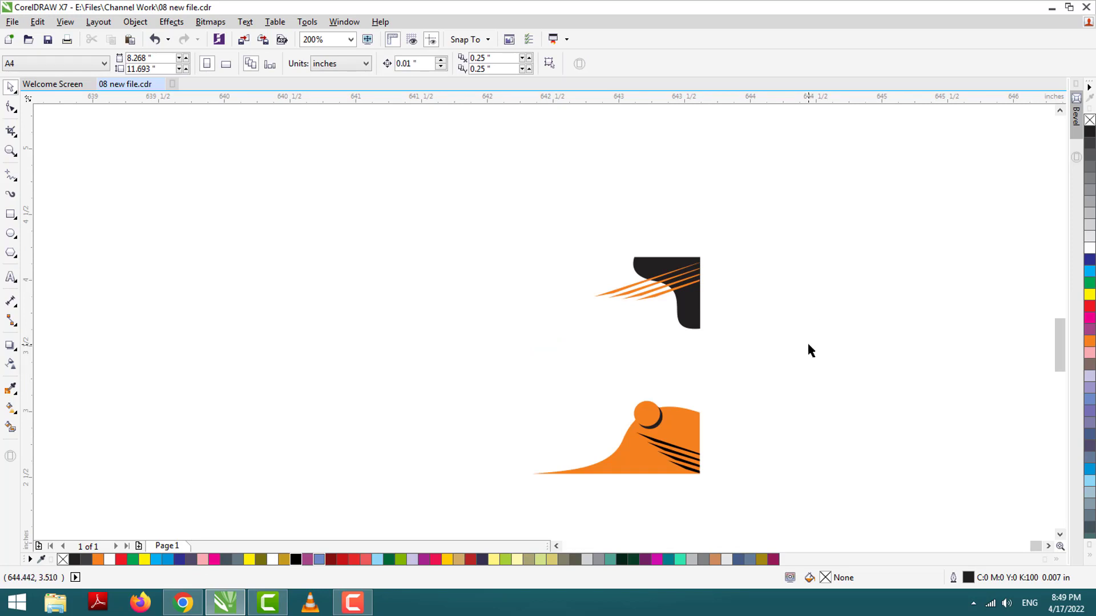
Select the PowerClip square and give it a black outline
{"action": "left_click", "coordinate": [692, 308]}
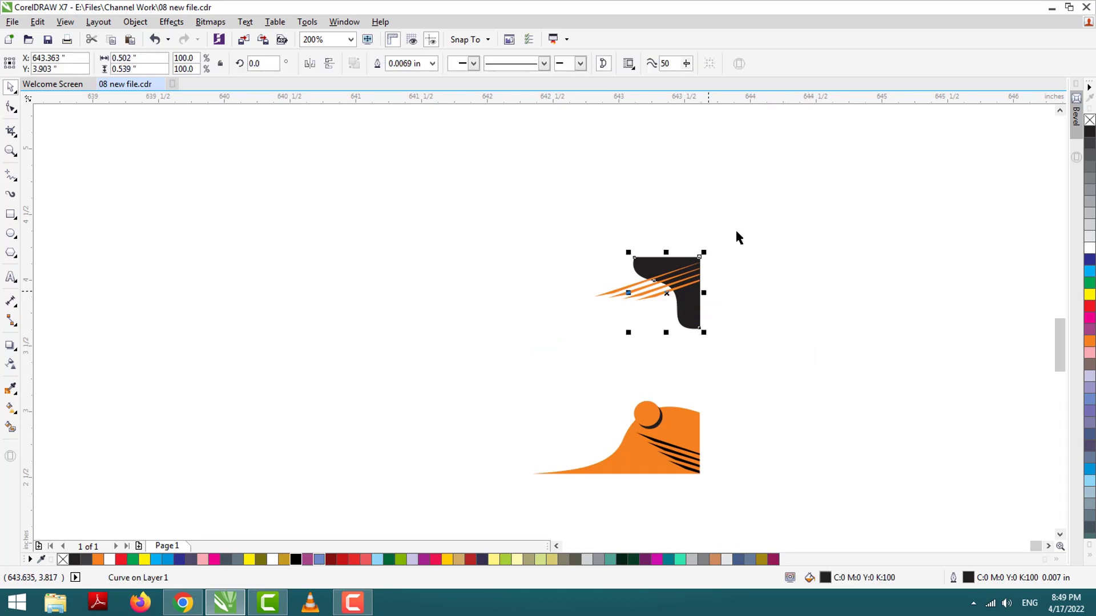
{"action": "left_click", "coordinate": [424, 312]}
{"action": "left_click_drag", "start_coordinate": [270, 165], "coordinate": [861, 487]}
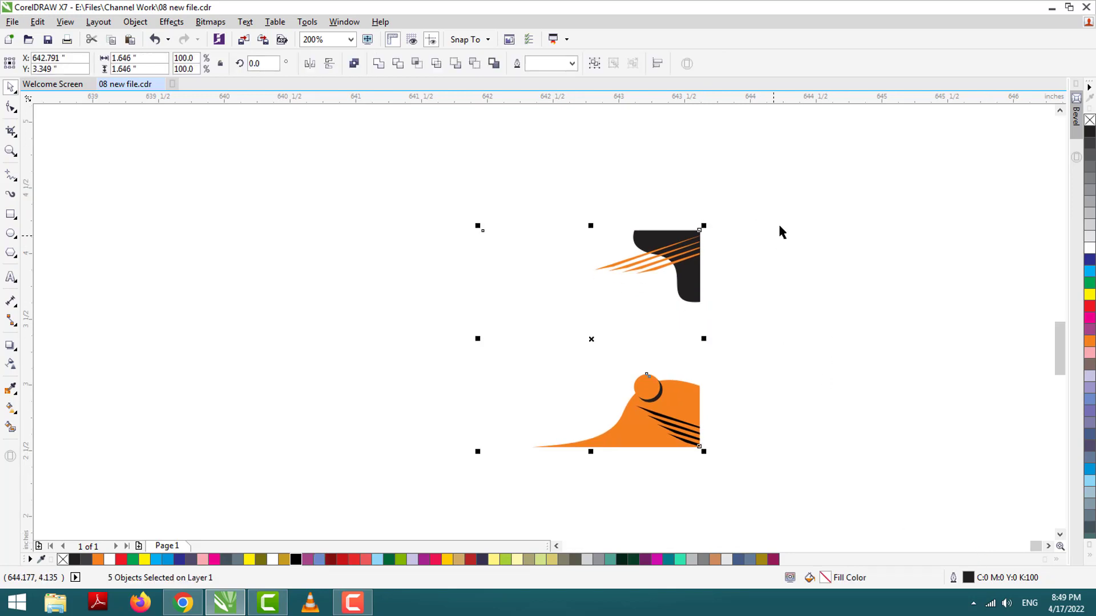
{"action": "left_click_drag", "start_coordinate": [788, 193], "coordinate": [477, 456]}
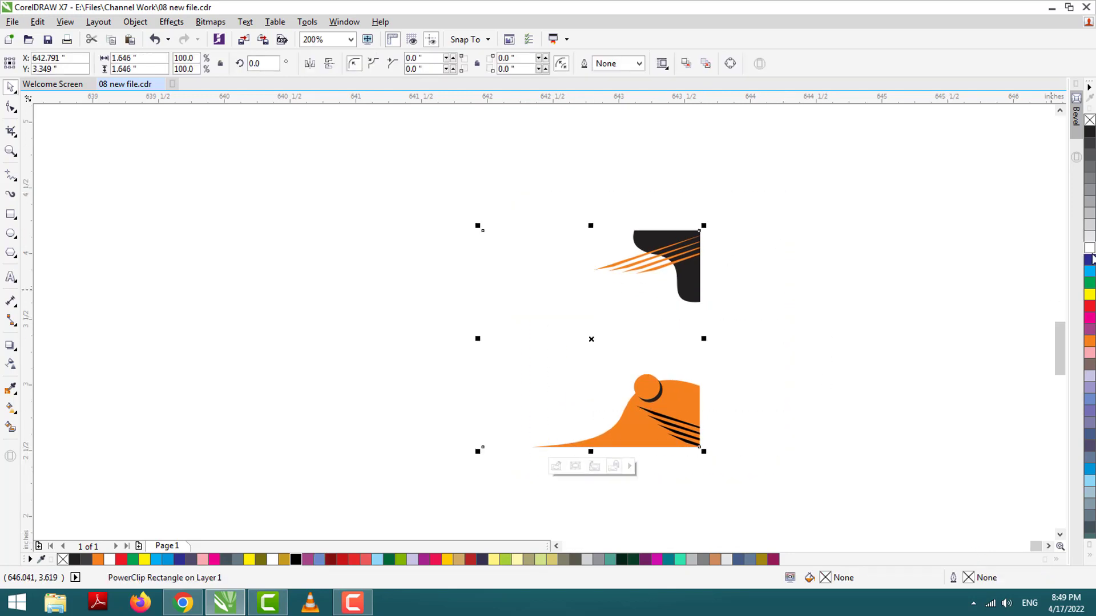
{"action": "right_click", "coordinate": [1089, 132]}
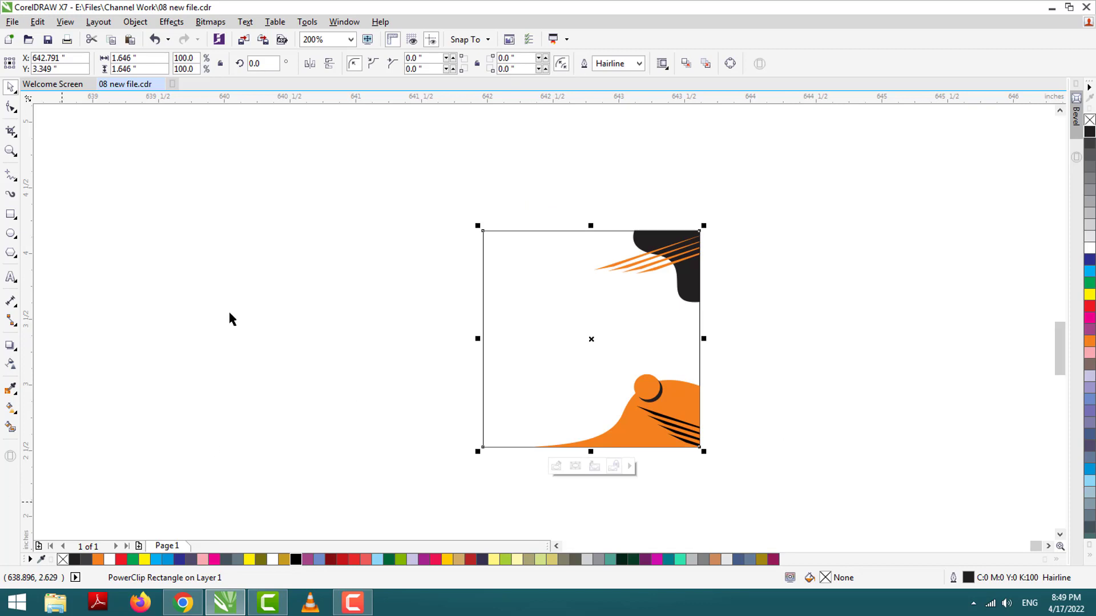
Set the square's outline width to 0.25 in with the Outline Pen
{"action": "double_click", "coordinate": [969, 580]}
{"action": "left_click", "coordinate": [460, 211]}
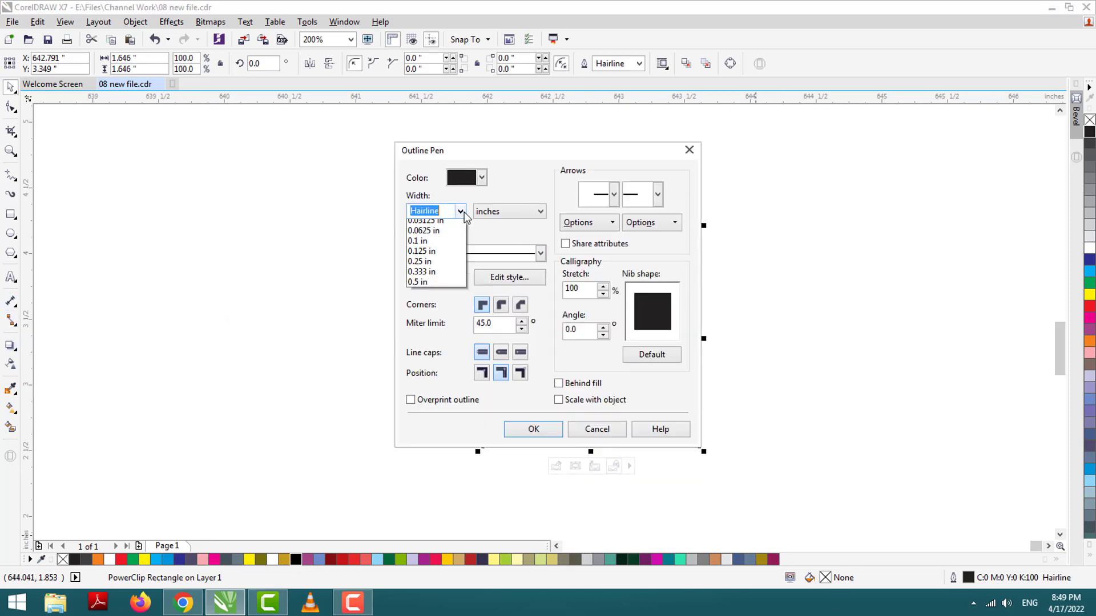
{"action": "left_click", "coordinate": [424, 313]}
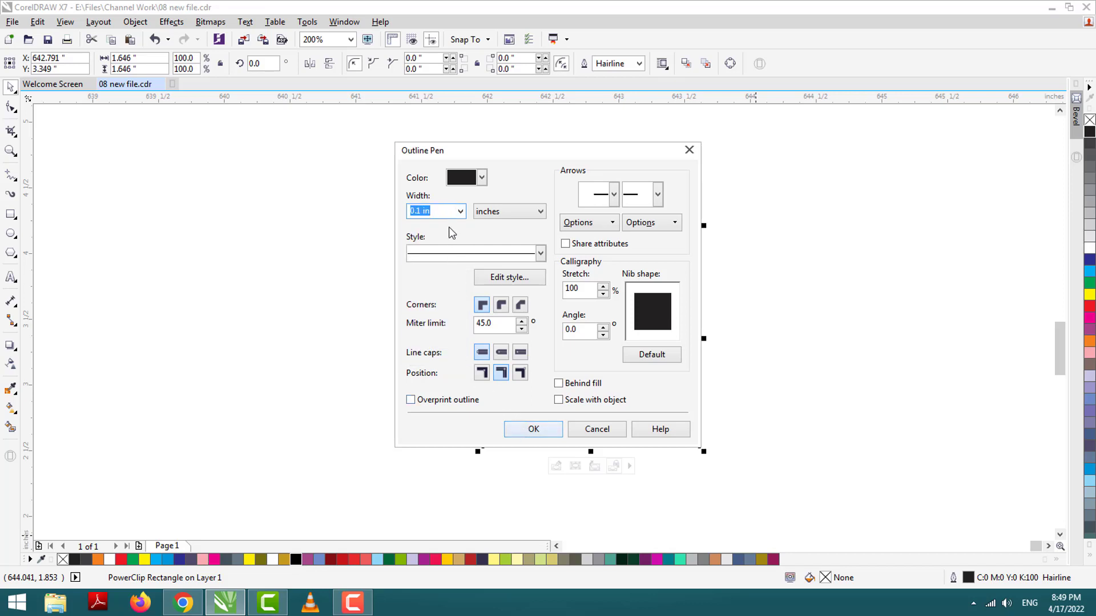
{"action": "left_click", "coordinate": [460, 212]}
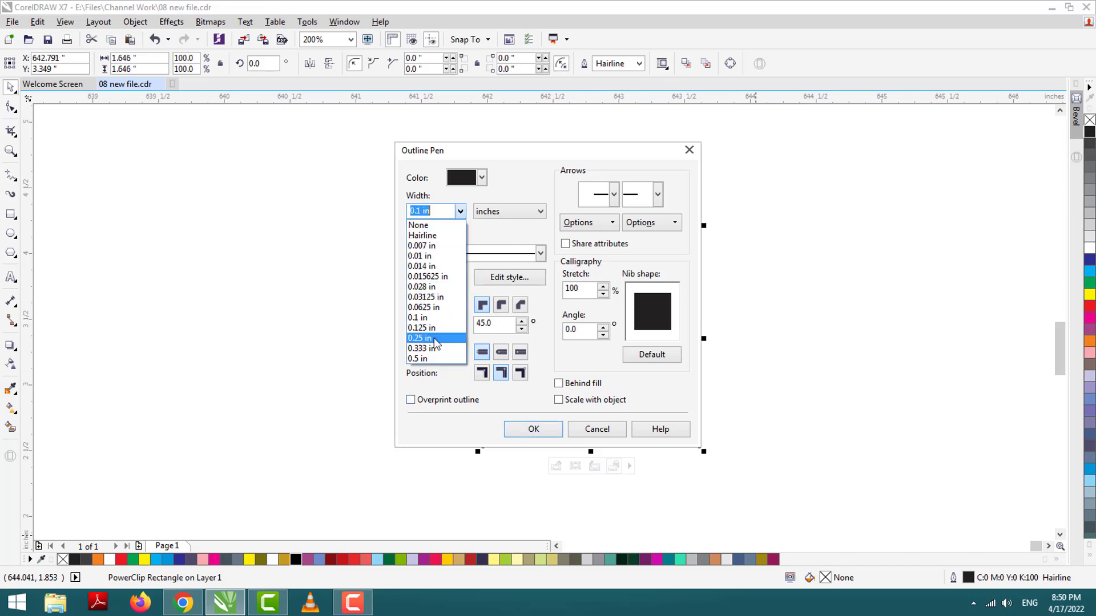
{"action": "left_click", "coordinate": [436, 358]}
{"action": "left_click", "coordinate": [539, 434]}
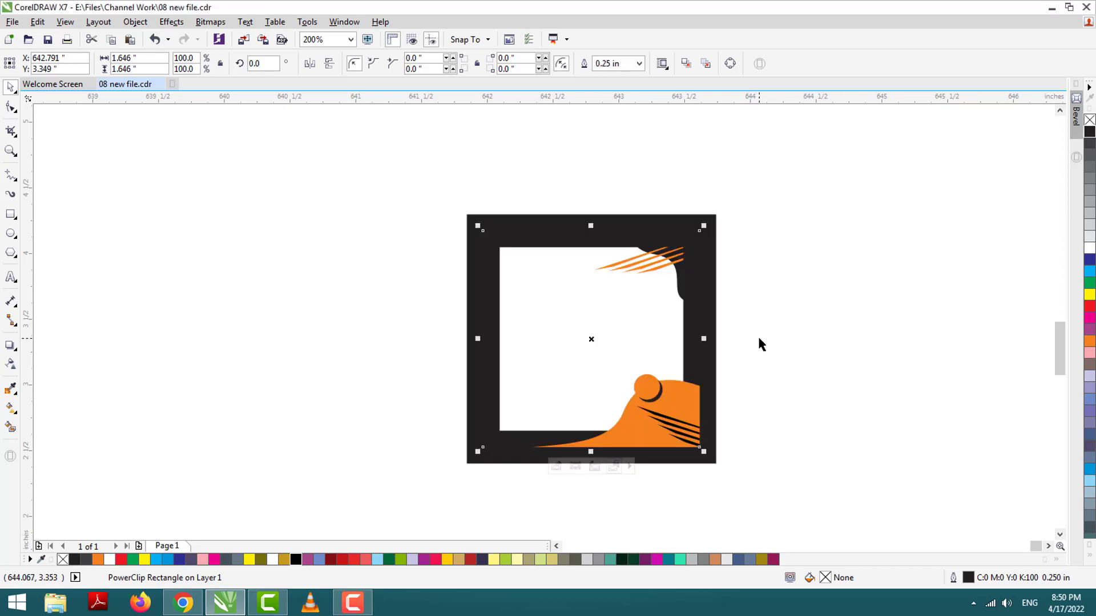
Set the square's outline width to 0.01 in and deselect it
{"action": "left_click", "coordinate": [639, 63]}
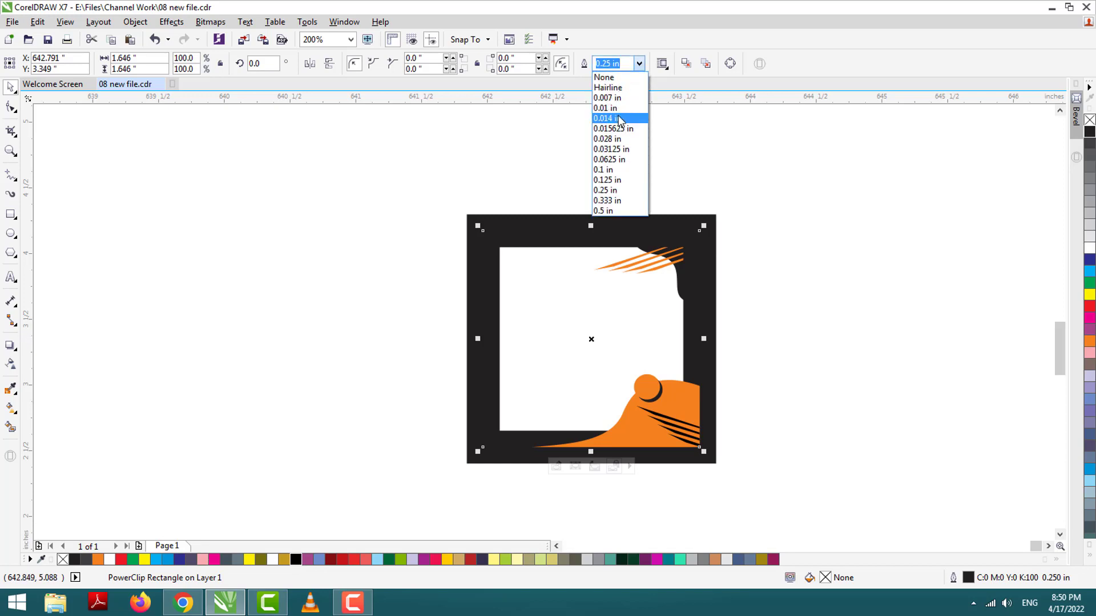
{"action": "left_click", "coordinate": [619, 109]}
{"action": "left_click", "coordinate": [613, 177]}
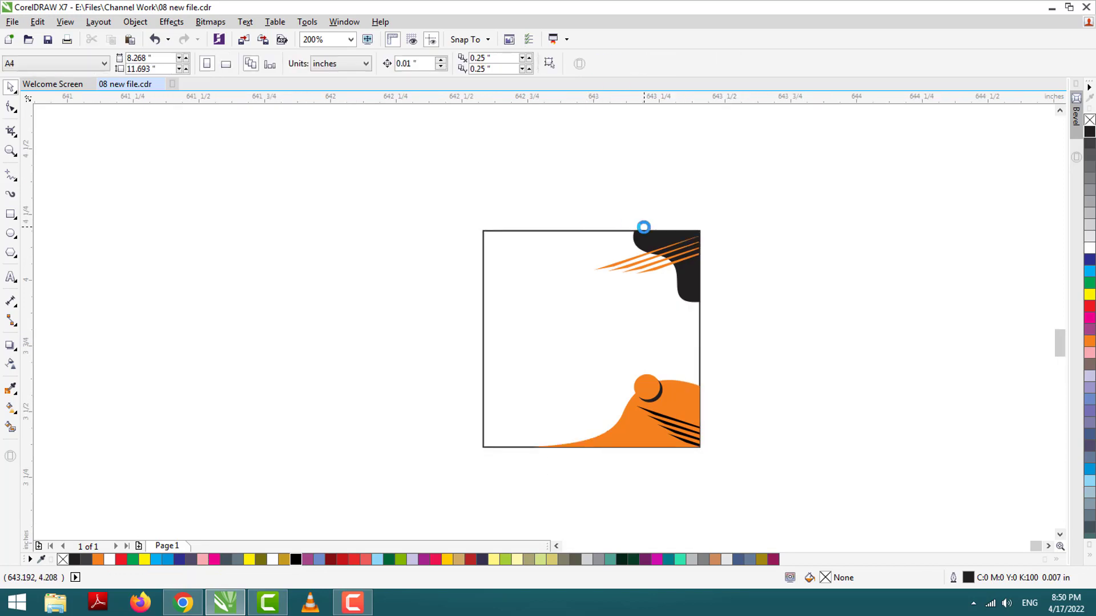
Group all five objects of the square design and move the group to the left and slightly down
{"action": "scroll", "coordinate": [644, 230], "scroll_direction": "up", "scroll_amount": 1}
{"action": "scroll", "coordinate": [1060, 535], "scroll_direction": "down", "scroll_amount": 3}
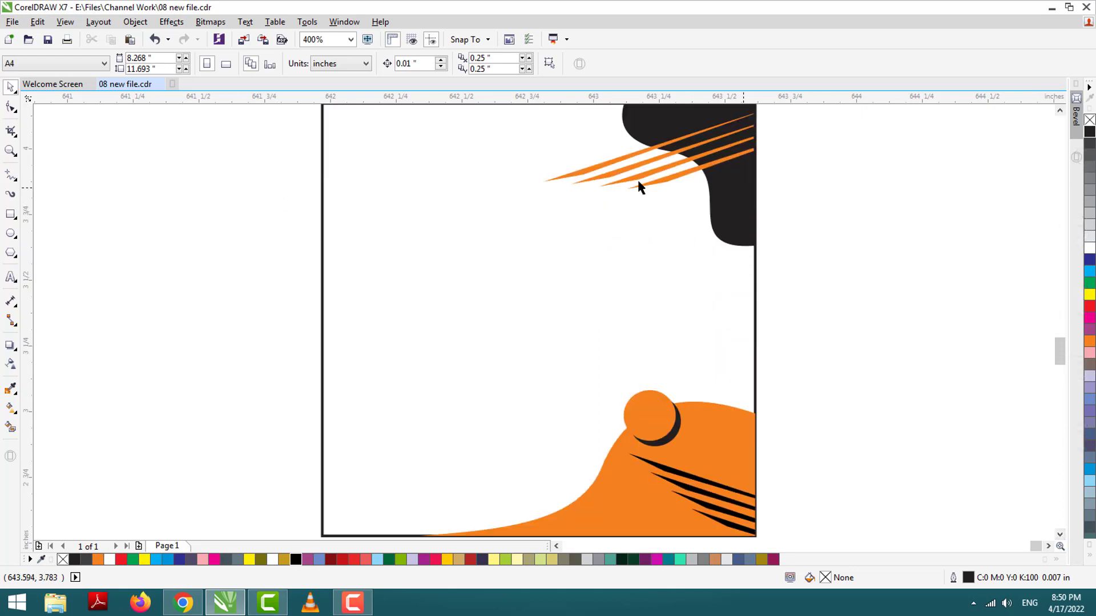
{"action": "scroll", "coordinate": [639, 186], "scroll_direction": "down", "scroll_amount": 1}
{"action": "left_click_drag", "start_coordinate": [462, 118], "coordinate": [938, 458]}
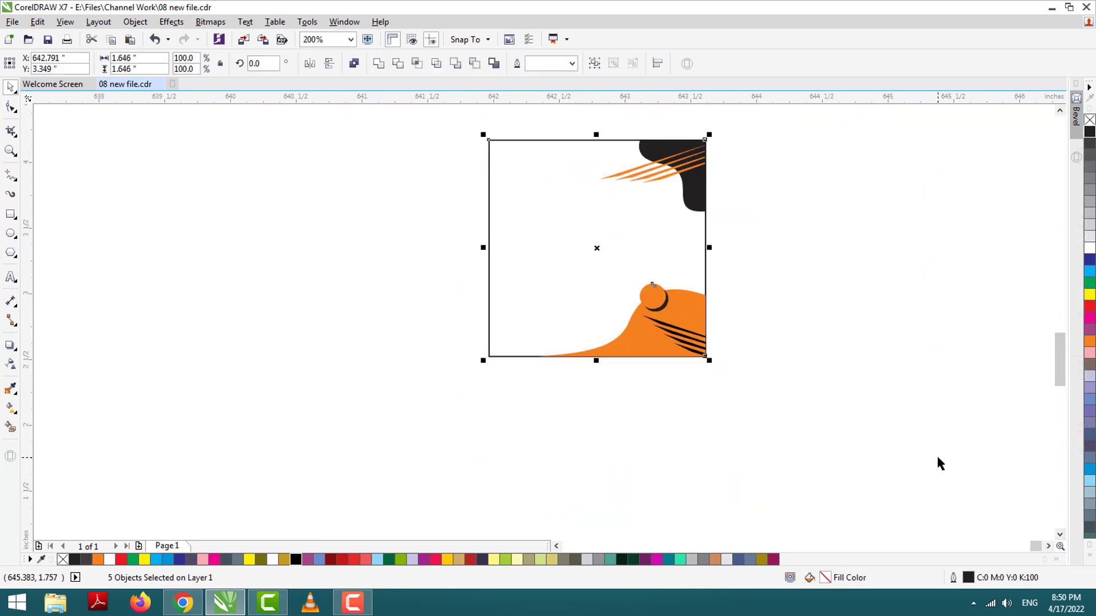
{"action": "key", "text": "ctrl+g"}
{"action": "left_click_drag", "start_coordinate": [697, 190], "coordinate": [575, 226]}
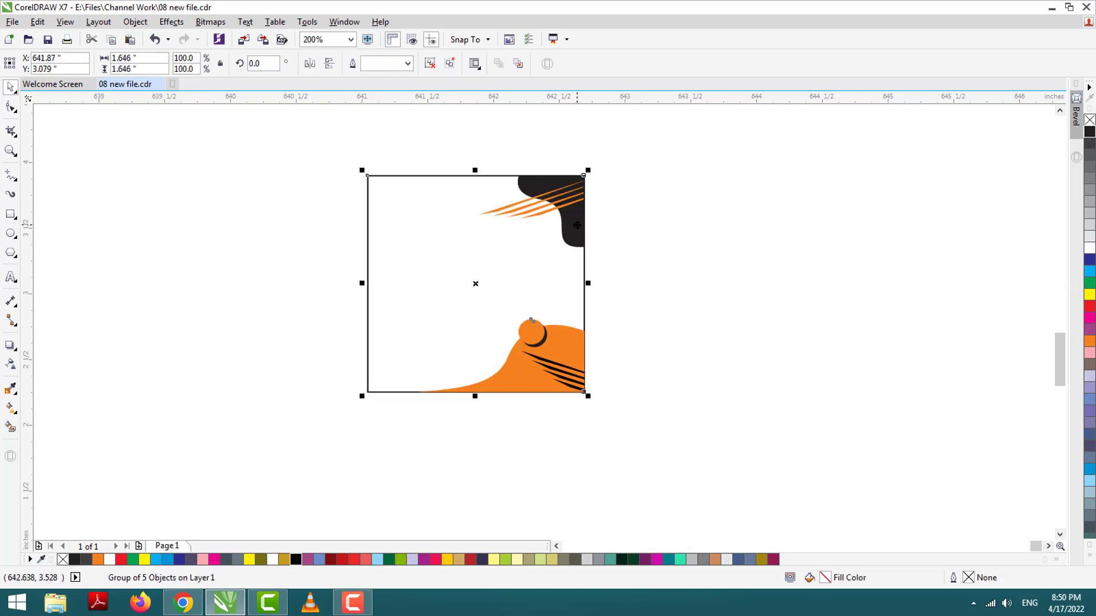
Add the artistic text "0", enlarge it to about 48 pt, and place it in the square's upper-left corner
{"action": "scroll", "coordinate": [528, 212], "scroll_direction": "up", "scroll_amount": 1}
{"action": "key", "text": "F8"}
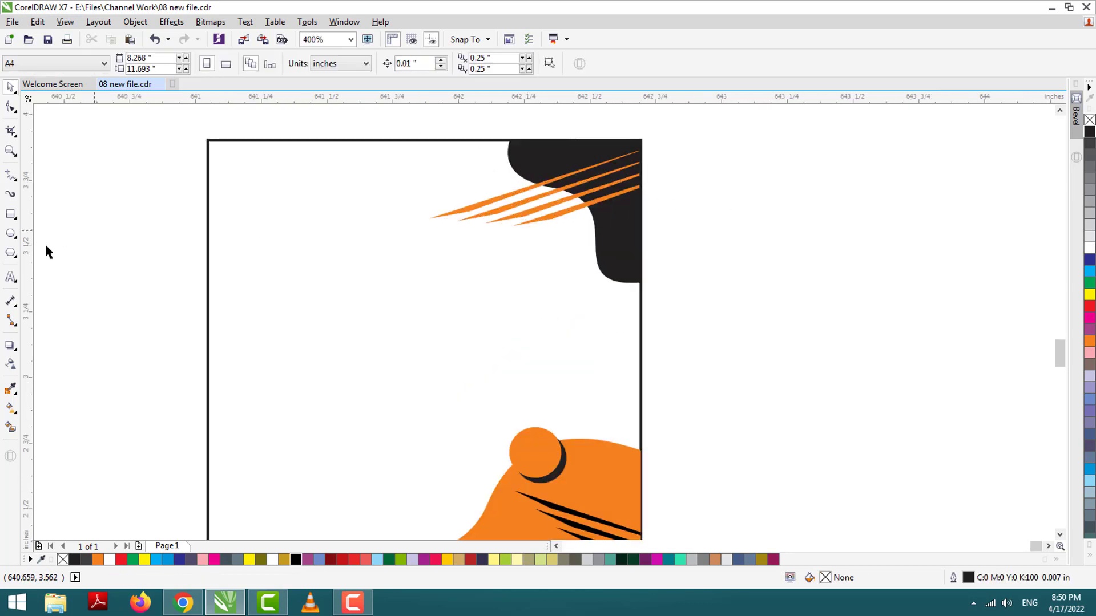
{"action": "left_click", "coordinate": [282, 274]}
{"action": "type", "text": "0"}
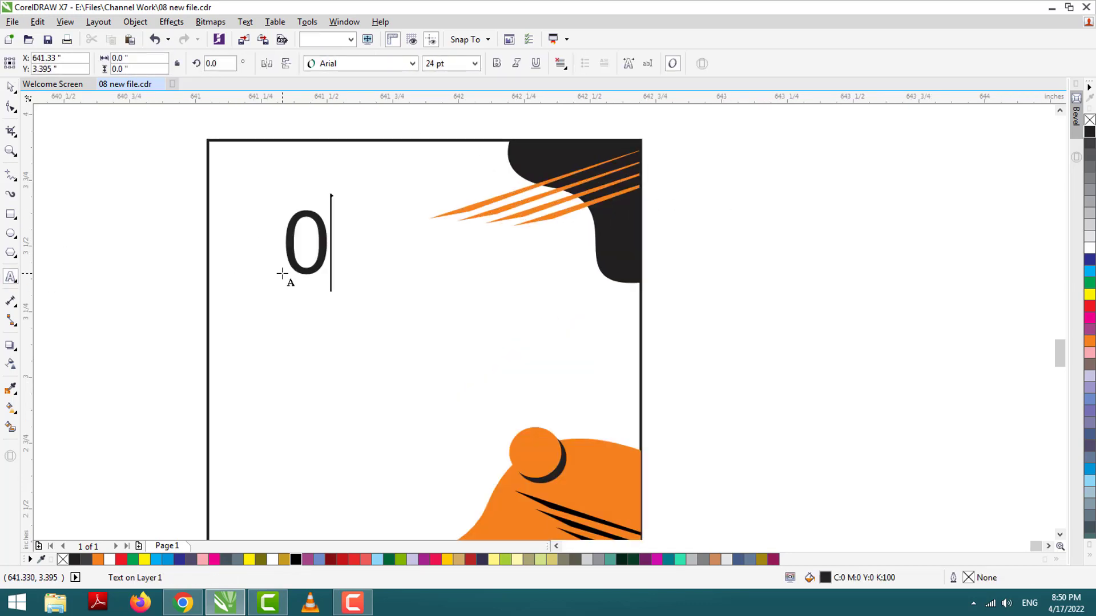
{"action": "key", "text": "ctrl+space"}
{"action": "mouse_move", "coordinate": [334, 280]}
{"action": "left_mouse_down"}
{"action": "mouse_move", "coordinate": [272, 206]}
{"action": "mouse_move", "coordinate": [340, 289]}
{"action": "mouse_move", "coordinate": [321, 291]}
{"action": "left_mouse_up"}
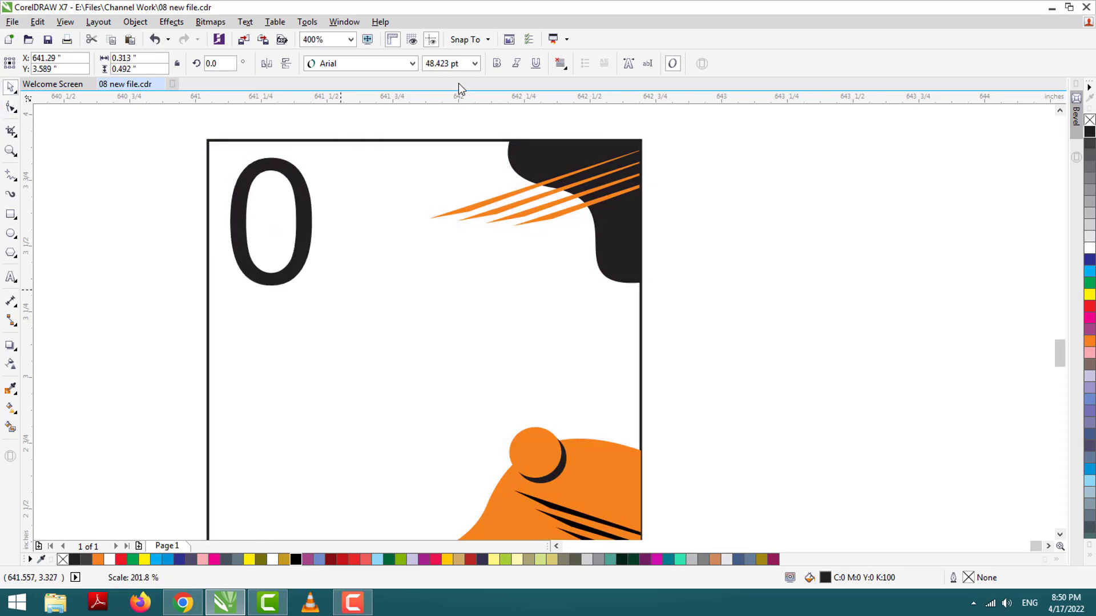
Set the 0's font to Clarendon Blk BT and stretch it vertically to about 0.55 in tall
{"action": "left_click", "coordinate": [412, 64]}
{"action": "scroll", "coordinate": [402, 433], "scroll_direction": "down", "scroll_amount": 10}
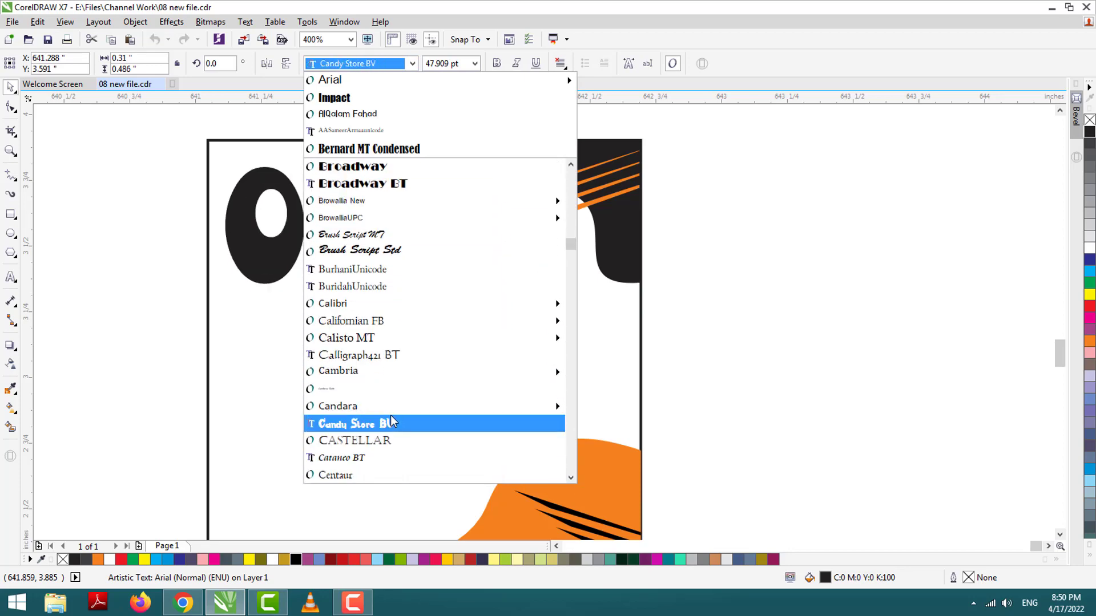
{"action": "scroll", "coordinate": [392, 422], "scroll_direction": "down", "scroll_amount": 4}
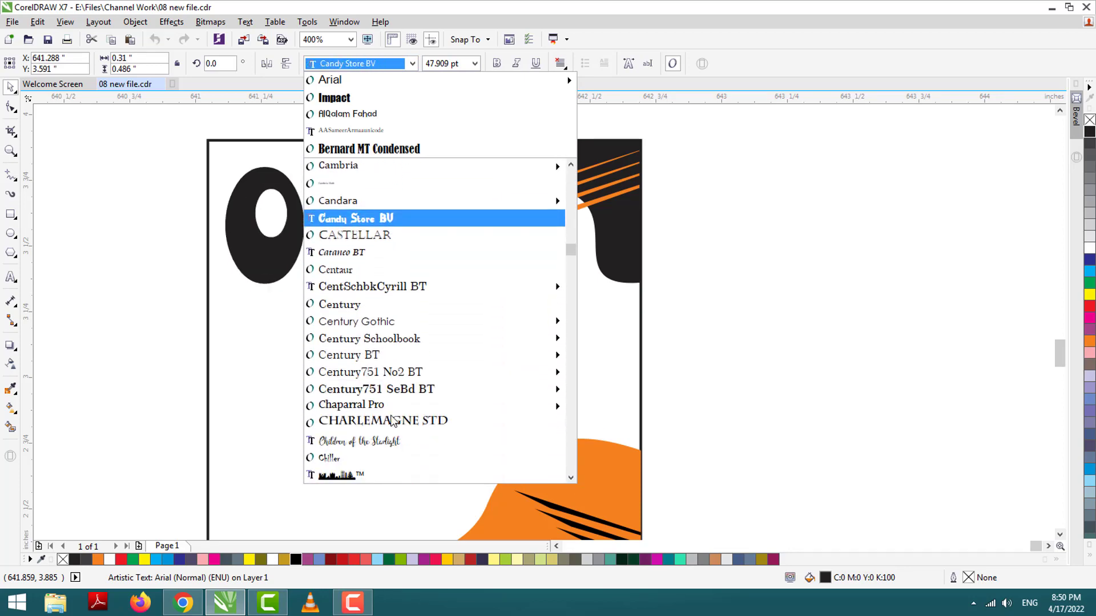
{"action": "scroll", "coordinate": [381, 456], "scroll_direction": "down", "scroll_amount": 3}
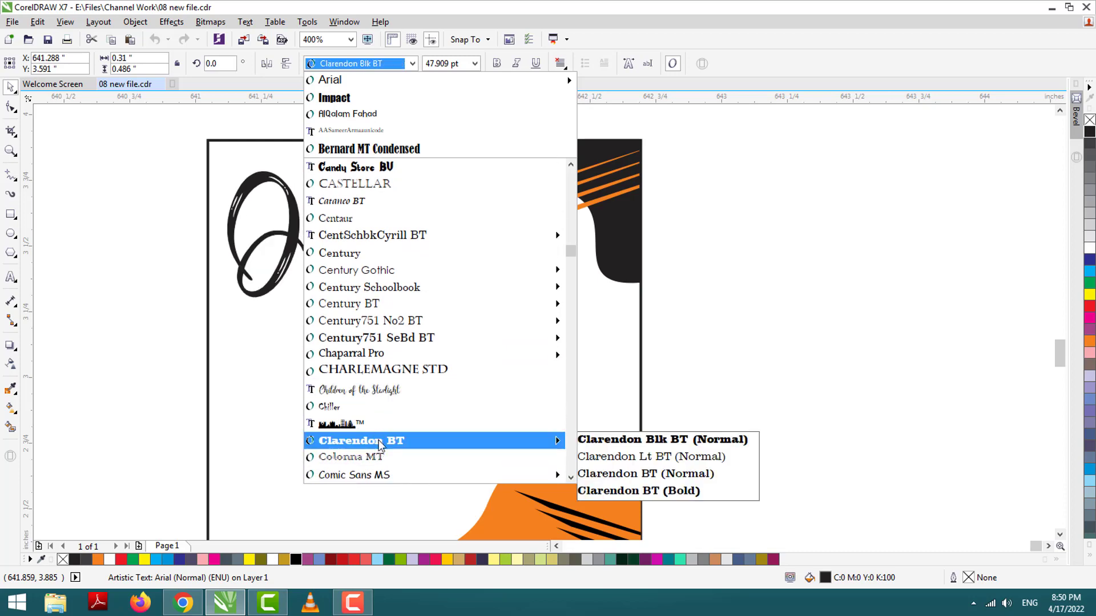
{"action": "left_click", "coordinate": [381, 445]}
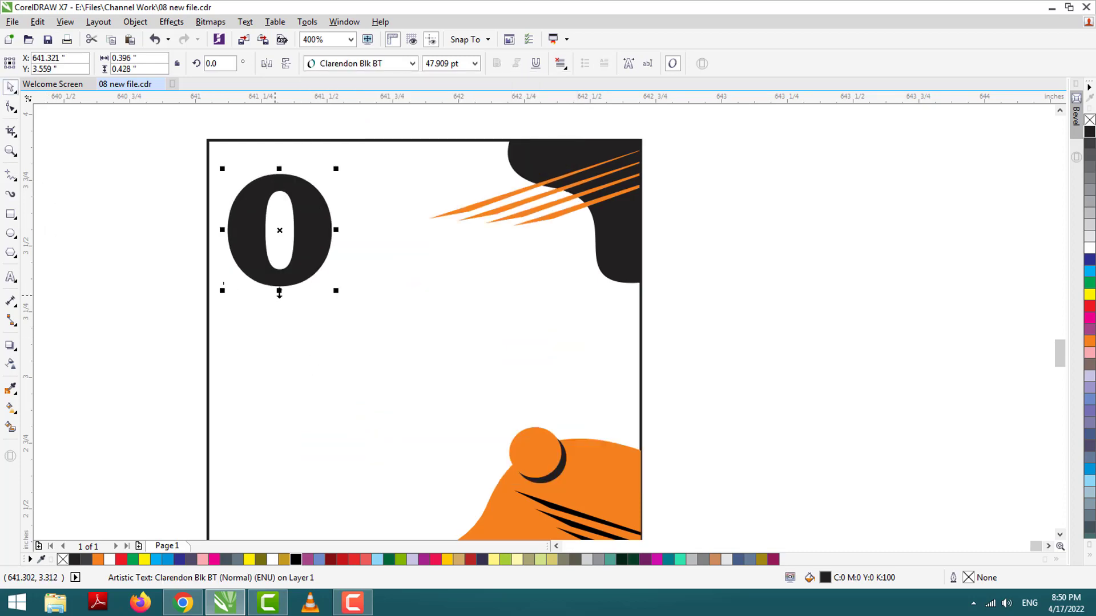
{"action": "left_click_drag", "start_coordinate": [279, 293], "coordinate": [279, 328]}
Duplicate the 0 directly below the original and scale the copy down to about 35 pt
{"action": "left_click_drag", "start_coordinate": [309, 264], "coordinate": [323, 402]}
{"action": "right_click", "coordinate": [322, 402]}
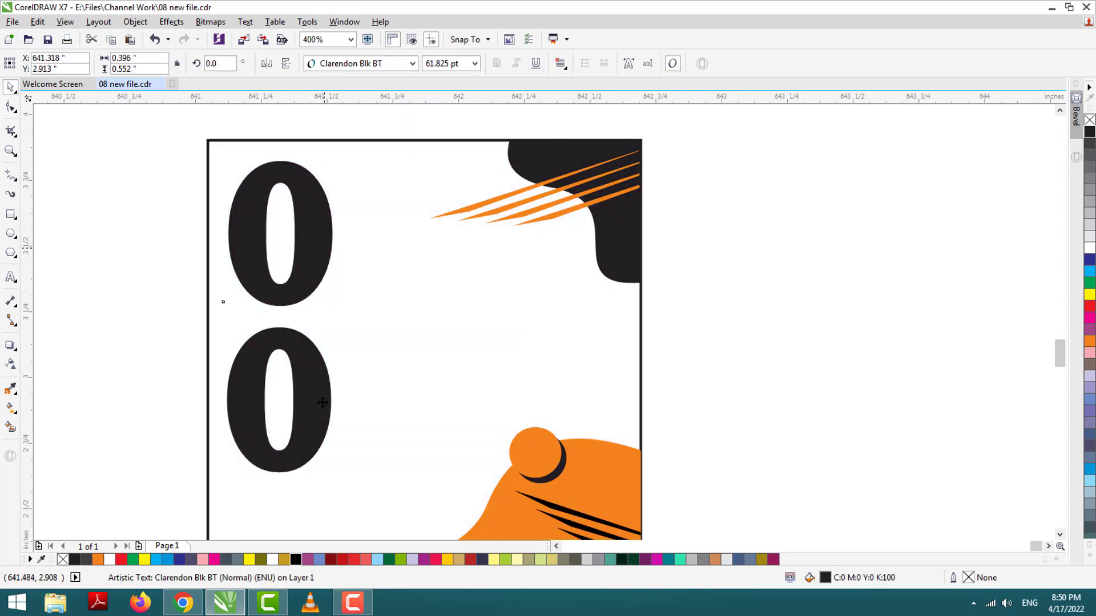
{"action": "left_click_drag", "start_coordinate": [335, 477], "coordinate": [289, 412]}
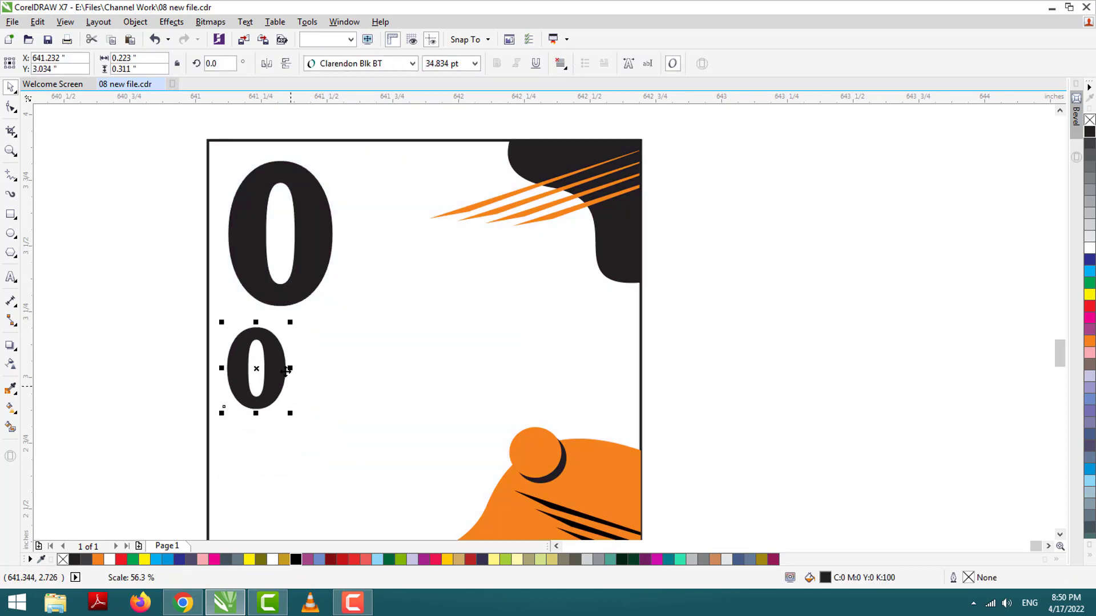
Replace the smaller 0 with two lines of text, "00-00-00" and "00-00"
{"action": "double_click", "coordinate": [278, 367]}
{"action": "key", "text": "ctrl+a"}
{"action": "type", "text": "00-"}
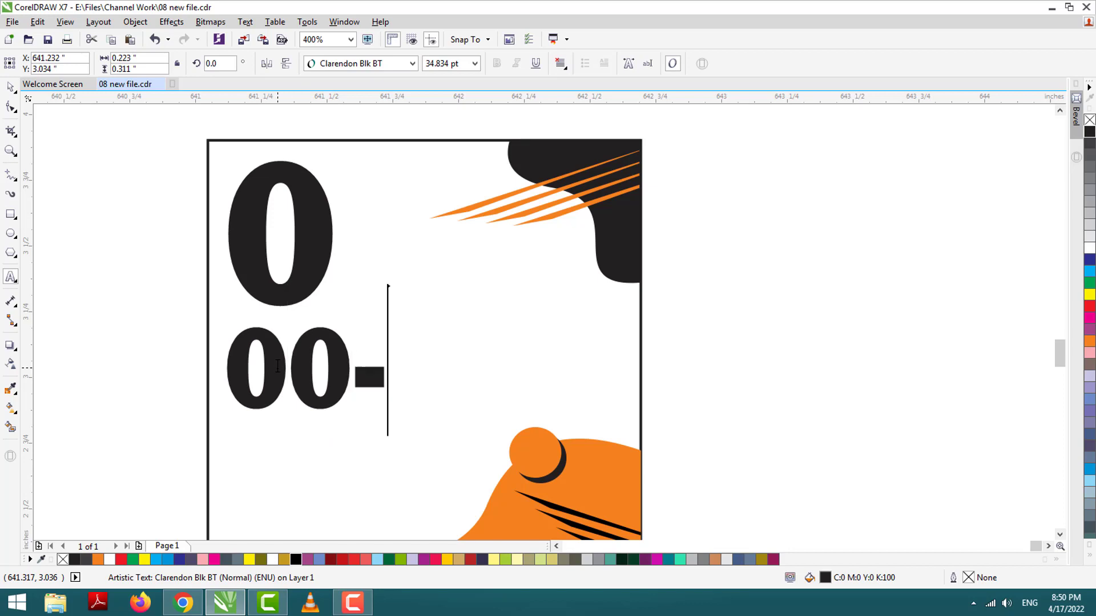
{"action": "type", "text": "00-00"}
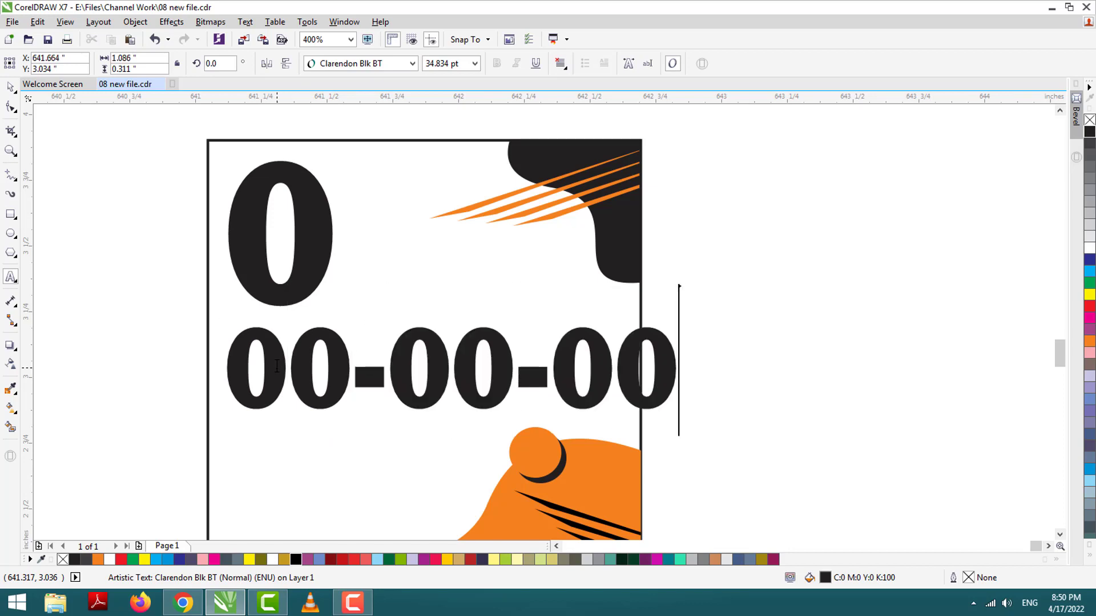
{"action": "key", "text": "Return"}
{"action": "type", "text": "00-00"}
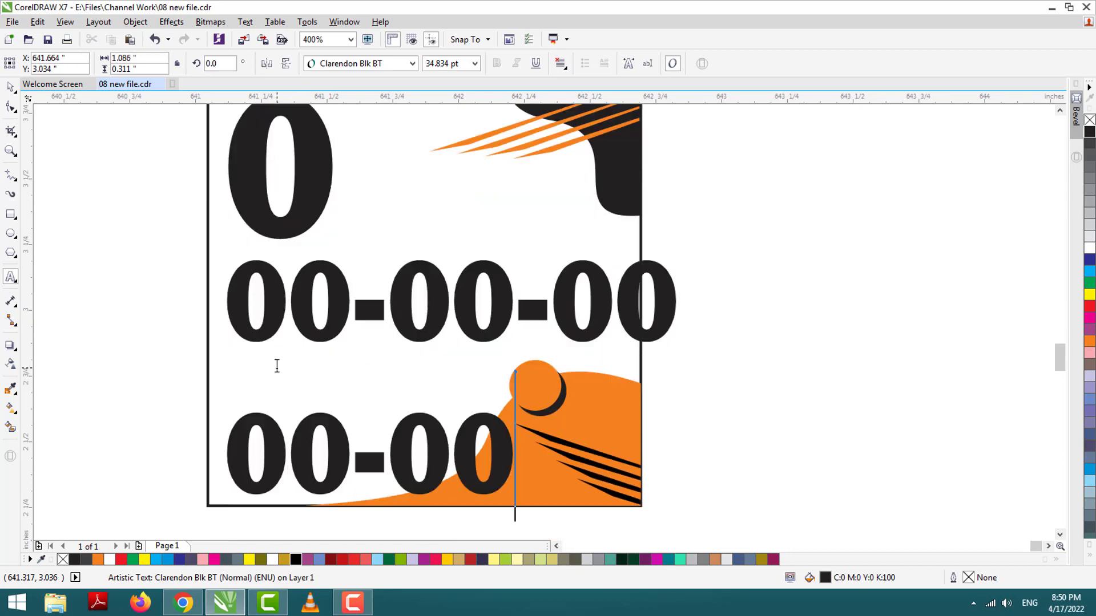
Scale the two-line number text down to about 27.7 pt and fill it with gold
{"action": "left_click", "coordinate": [10, 87]}
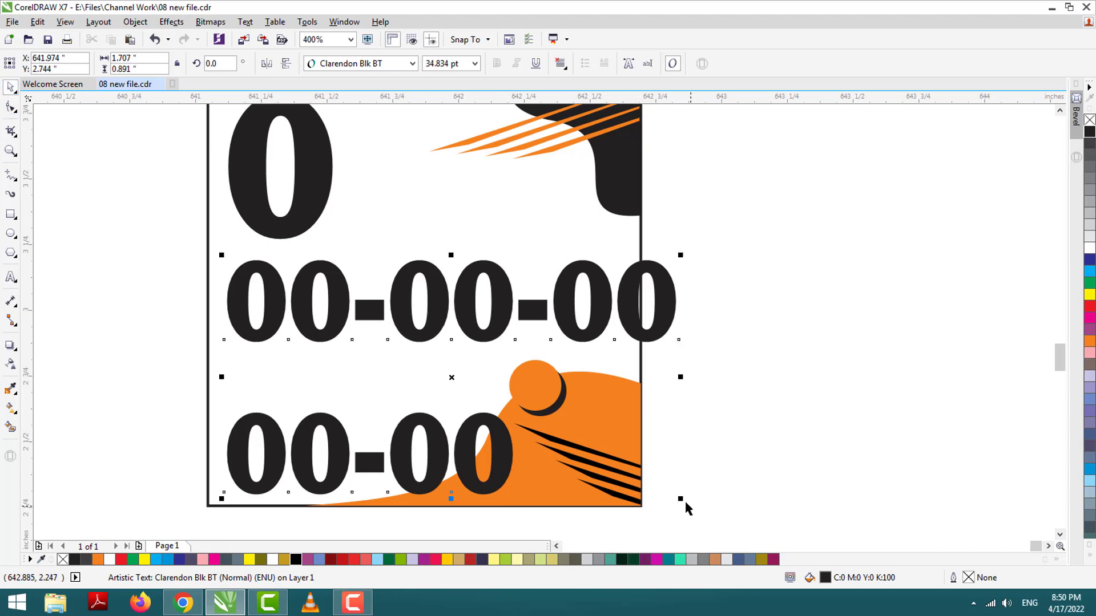
{"action": "left_click_drag", "start_coordinate": [680, 499], "coordinate": [593, 460]}
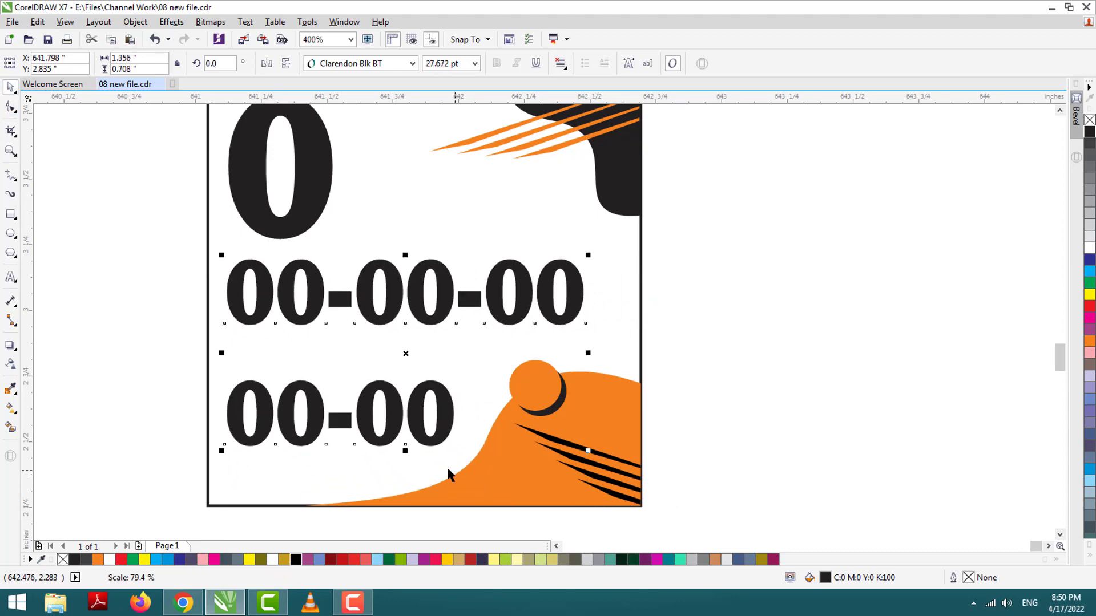
{"action": "left_click", "coordinate": [470, 559]}
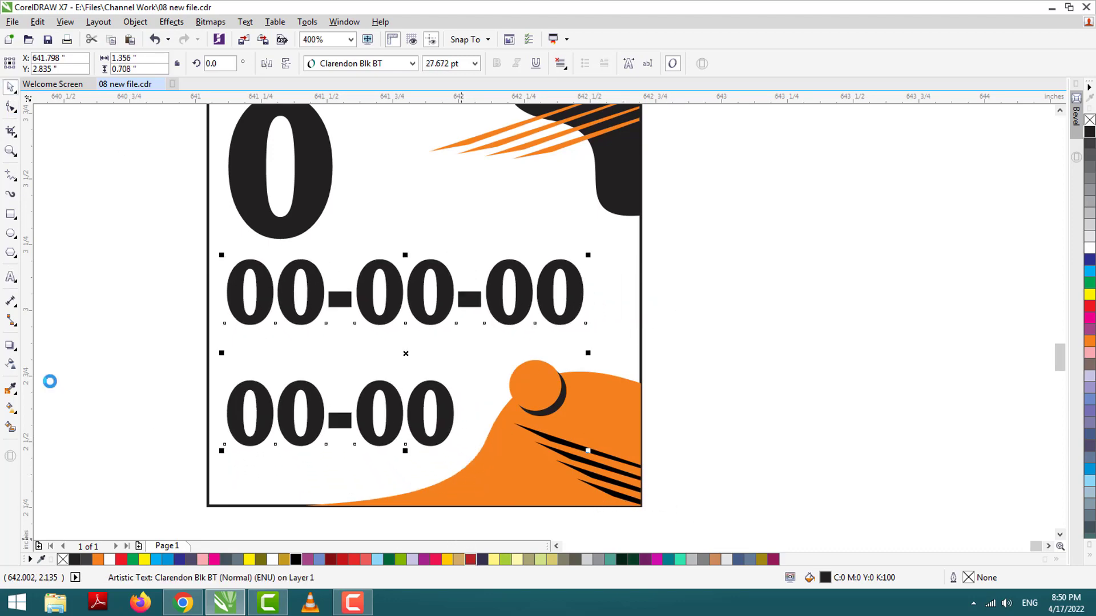
{"action": "left_click", "coordinate": [283, 559]}
{"action": "left_click", "coordinate": [135, 359]}
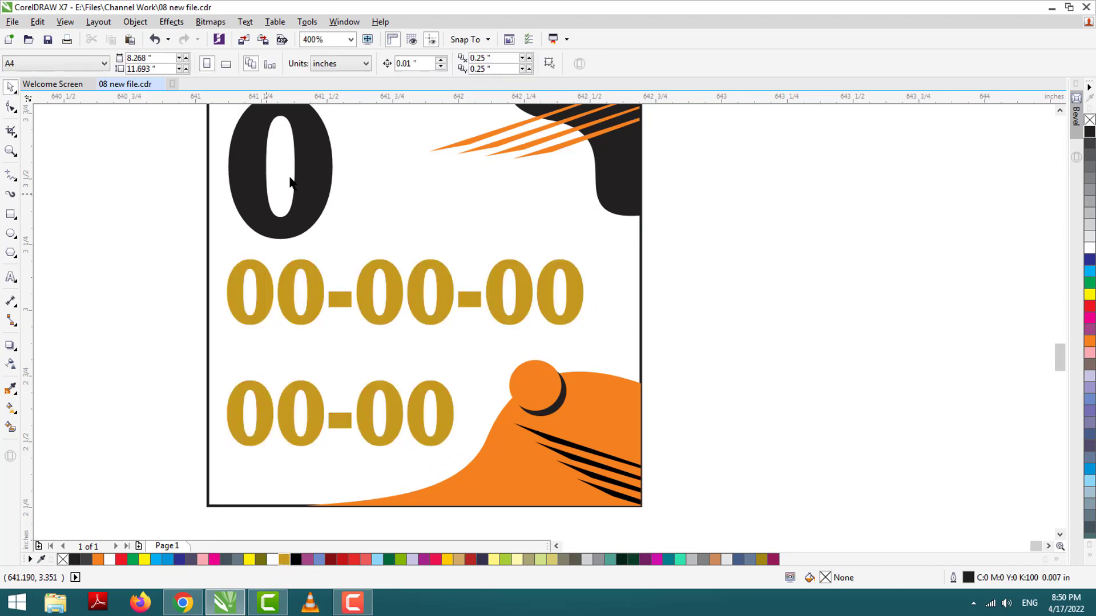
Fill the large 0 with Neon Red and deselect it
{"action": "key", "text": "Tab"}
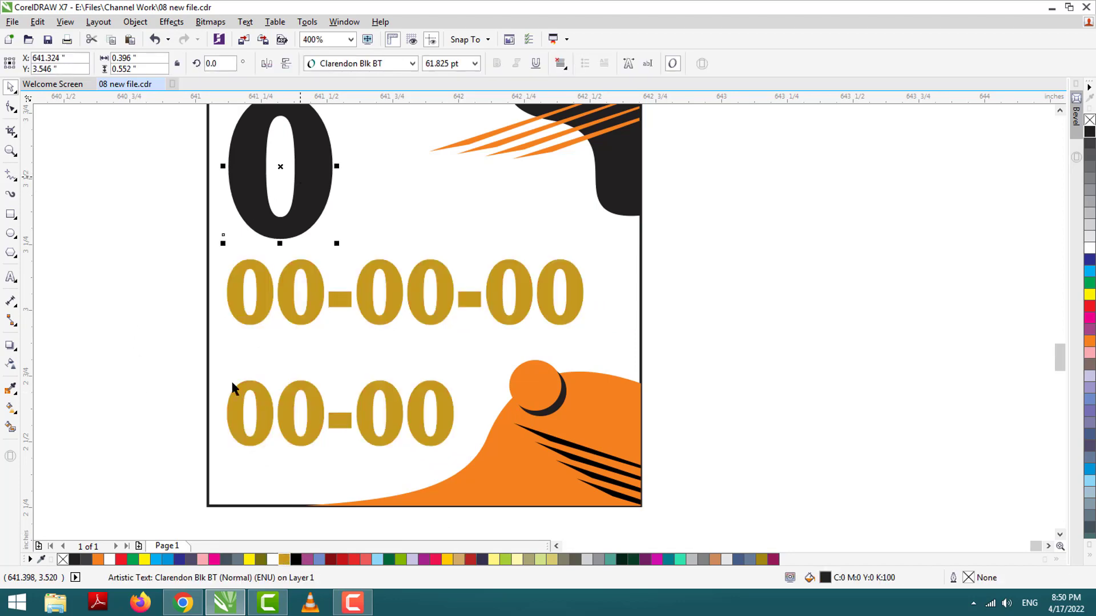
{"action": "left_click", "coordinate": [435, 559]}
{"action": "key", "text": "Escape"}
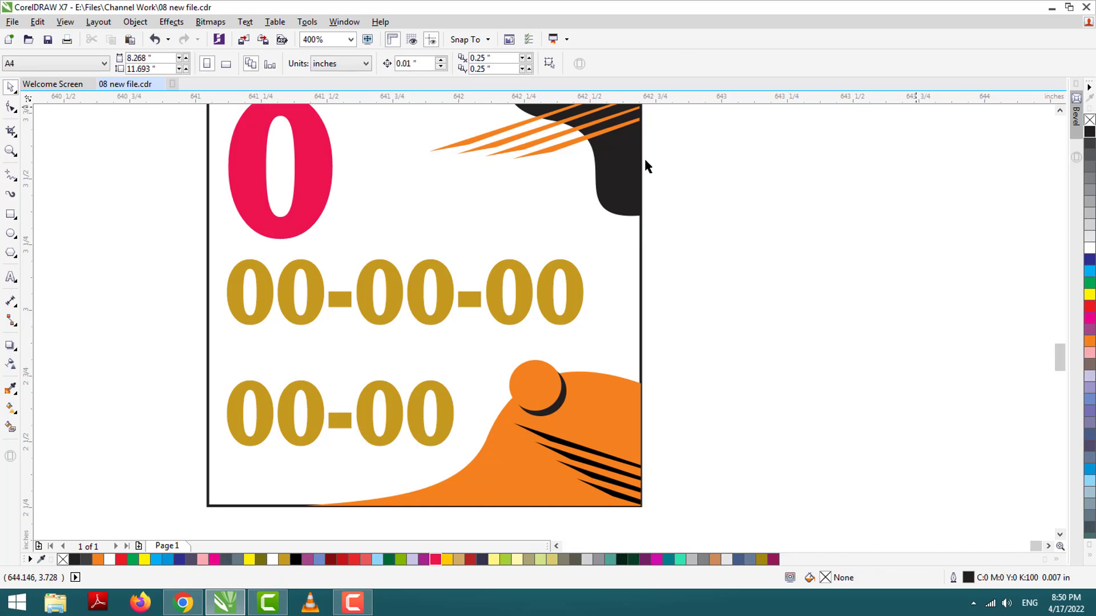
Try a Desert Blue fill on the grouped design and a small upward move, and undo both
{"action": "scroll", "coordinate": [622, 163], "scroll_direction": "down", "scroll_amount": 1}
{"action": "left_click", "coordinate": [633, 227]}
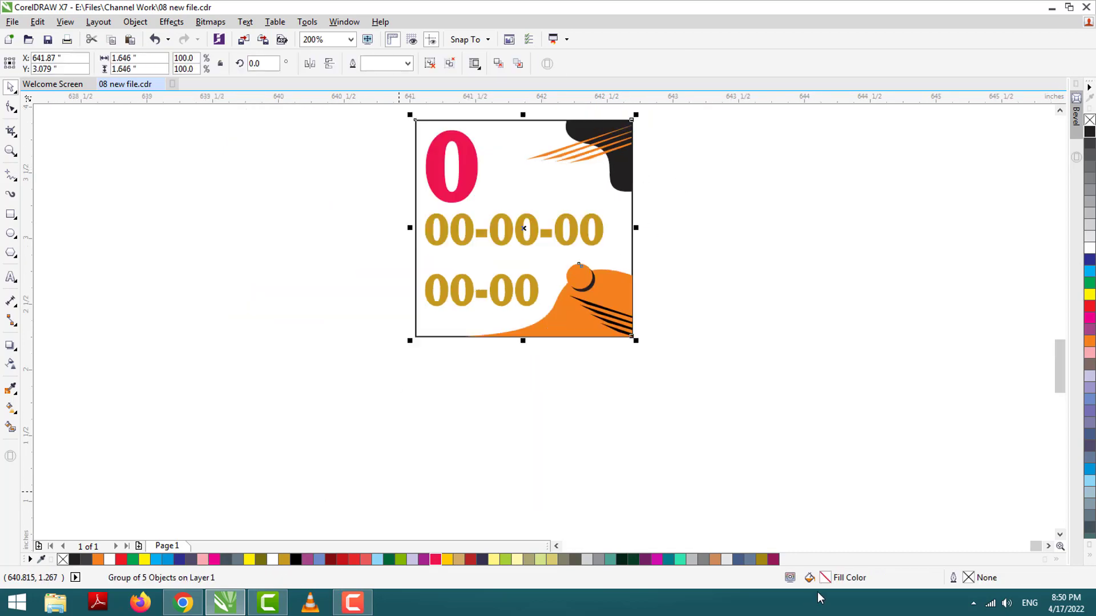
{"action": "left_click", "coordinate": [748, 560]}
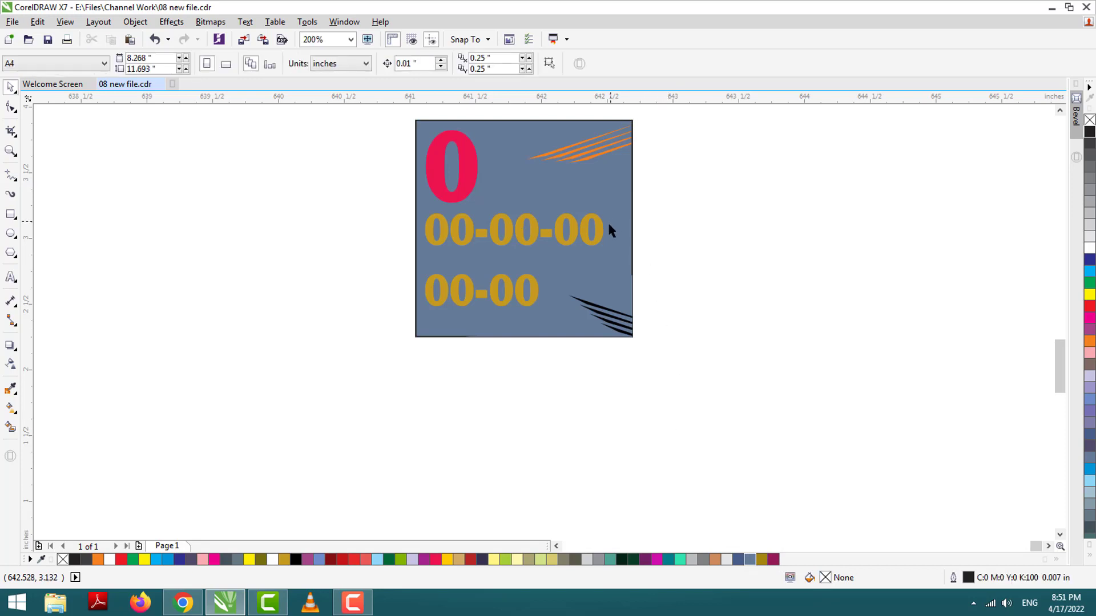
{"action": "left_click_drag", "start_coordinate": [608, 221], "coordinate": [606, 194]}
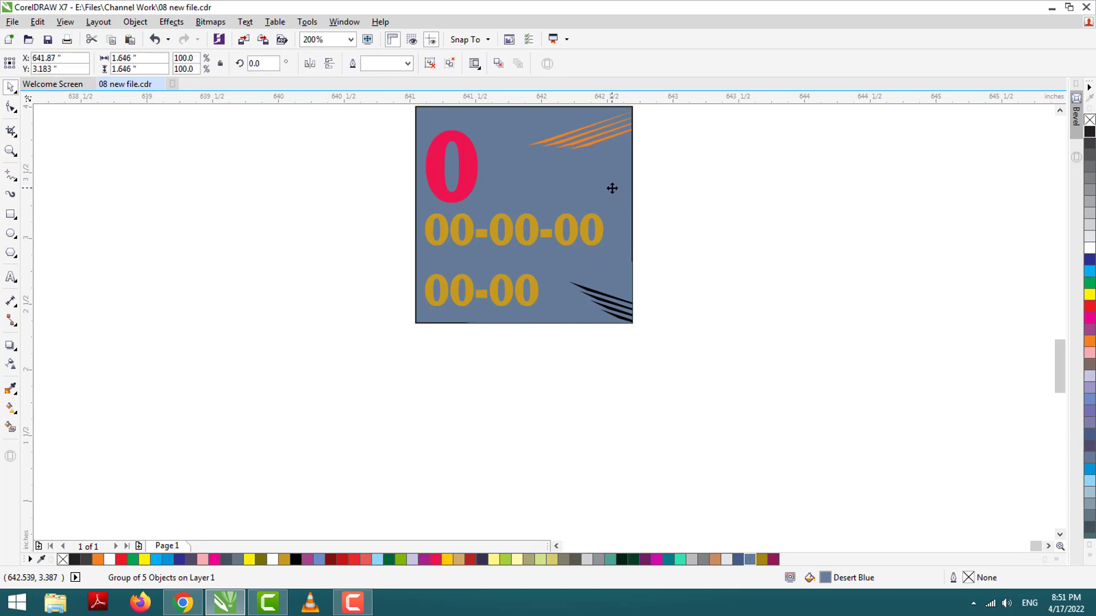
{"action": "key", "text": "ctrl+z"}
{"action": "key", "text": "ctrl+z"}
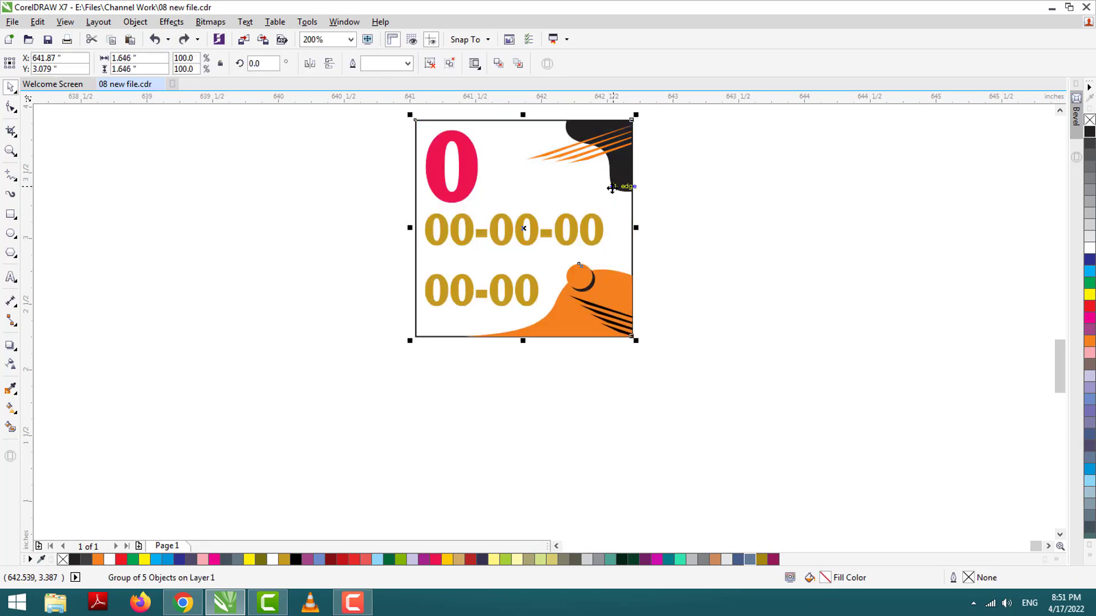
{"action": "left_click", "coordinate": [708, 273]}
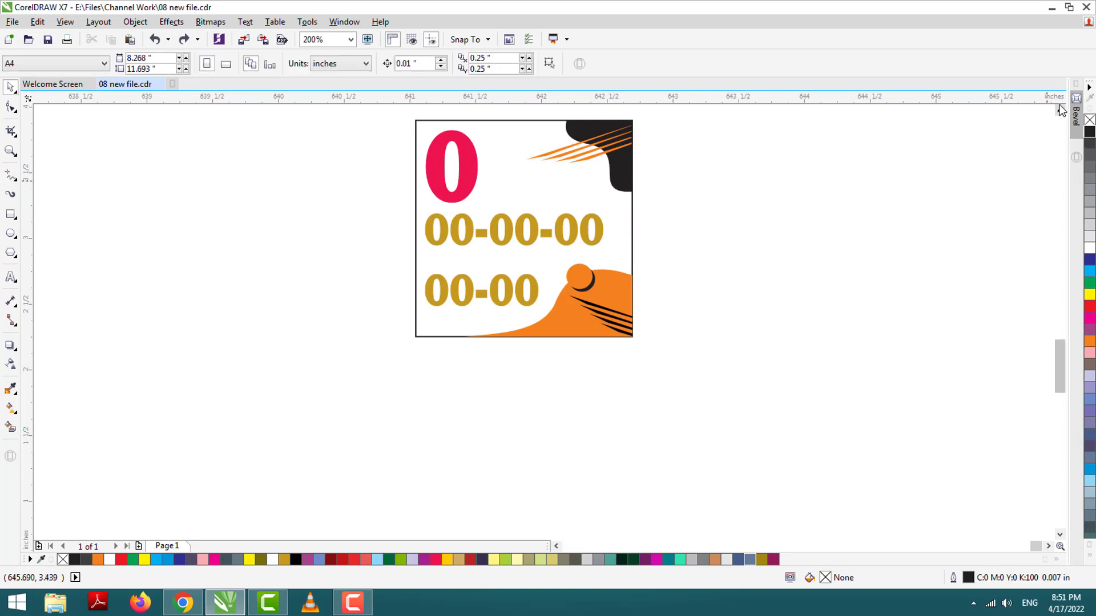
Duplicate the whole card with its texts to the right and repeat the duplication to form a row of copies
{"action": "scroll", "coordinate": [371, 146], "scroll_direction": "up", "scroll_amount": 1}
{"action": "left_click_drag", "start_coordinate": [368, 140], "coordinate": [791, 442]}
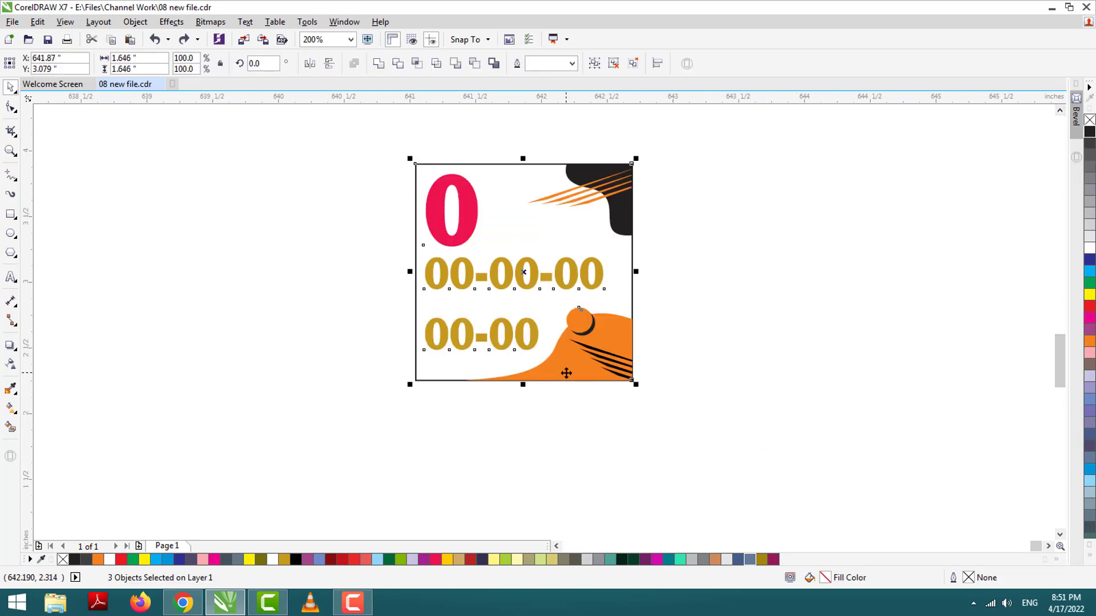
{"action": "left_click_drag", "start_coordinate": [566, 373], "coordinate": [792, 358]}
{"action": "key", "text": "ctrl+r"}
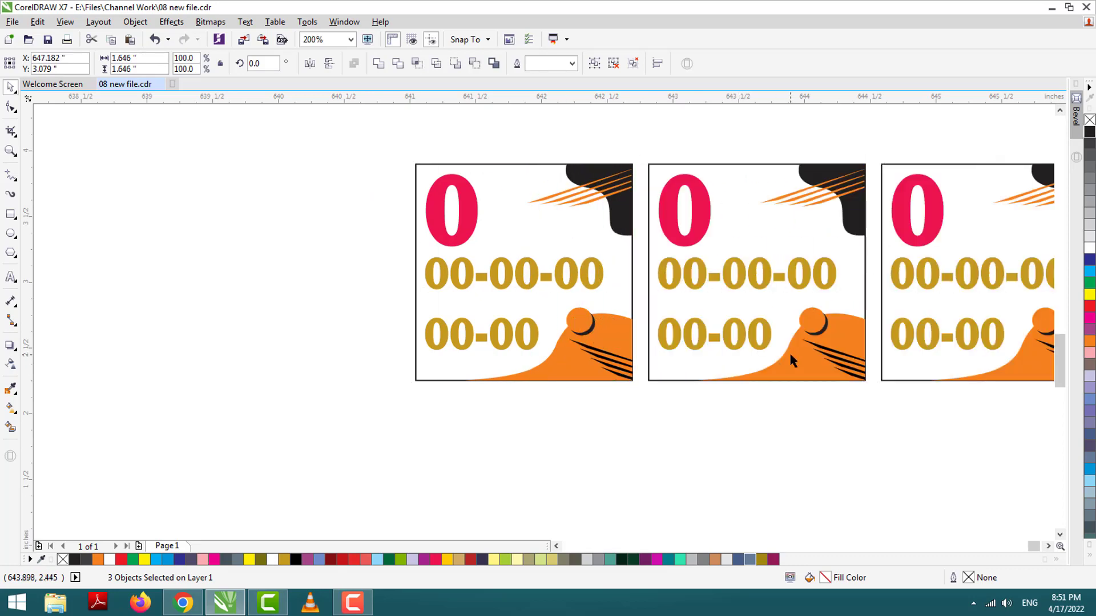
Change the large red 0 on the first card to "4"
{"action": "scroll", "coordinate": [453, 190], "scroll_direction": "up", "scroll_amount": 1}
{"action": "scroll", "coordinate": [545, 324], "scroll_direction": "down", "scroll_amount": 2}
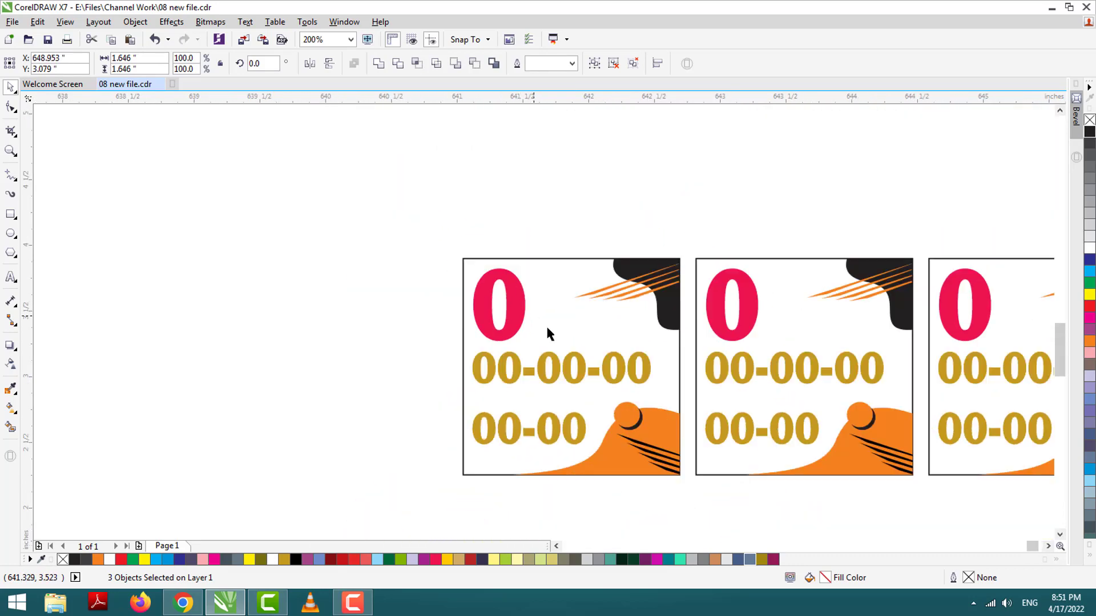
{"action": "scroll", "coordinate": [537, 314], "scroll_direction": "up", "scroll_amount": 1}
{"action": "double_click", "coordinate": [494, 297]}
{"action": "double_click", "coordinate": [495, 298]}
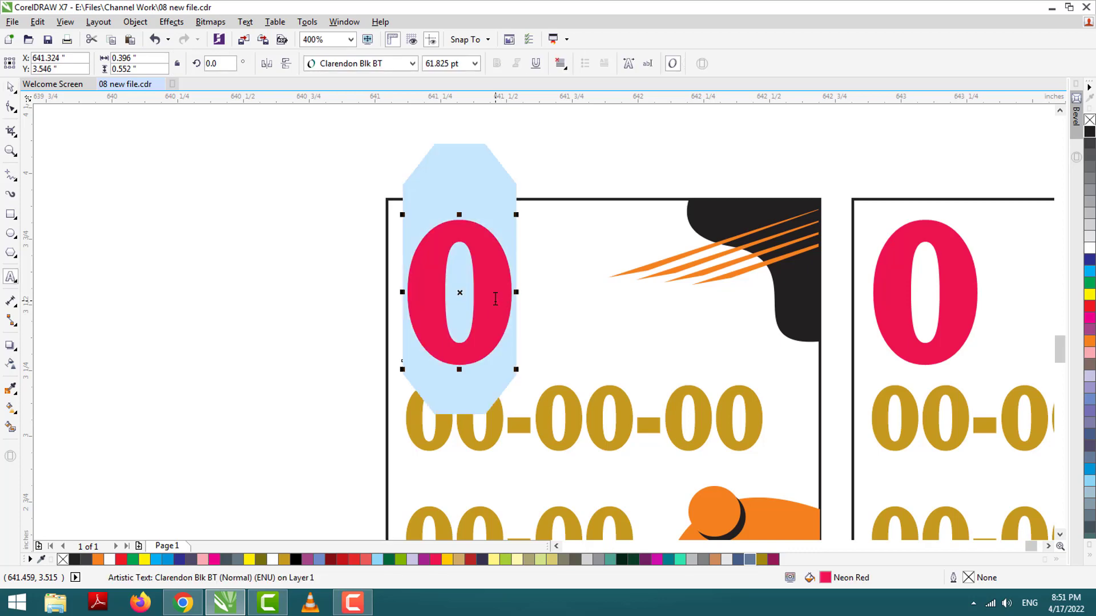
{"action": "type", "text": "4"}
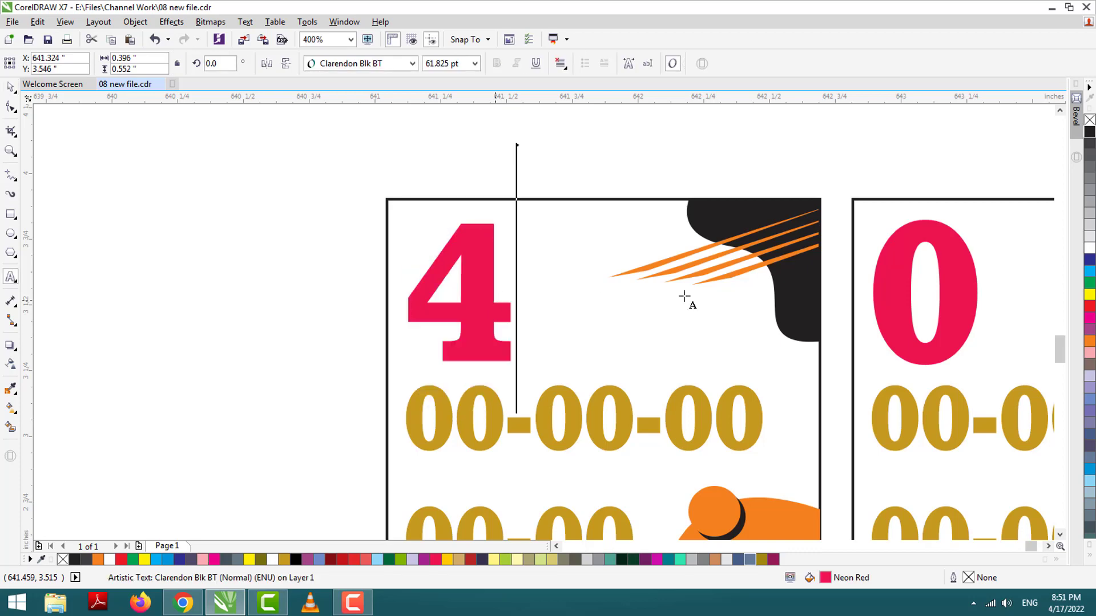
Replace the gold size codes on the first card with "42-41-40" and "45-44" on the second line
{"action": "scroll", "coordinate": [657, 400], "scroll_direction": "down", "scroll_amount": 2}
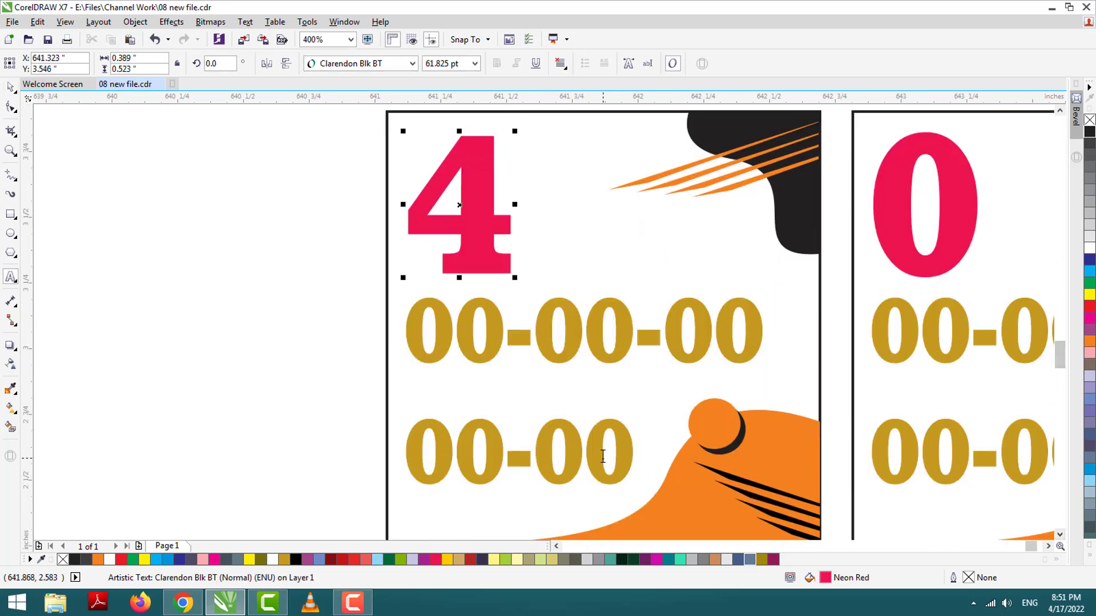
{"action": "scroll", "coordinate": [603, 455], "scroll_direction": "up", "scroll_amount": 2}
{"action": "left_click", "coordinate": [519, 264]}
{"action": "key", "text": "ctrl+a"}
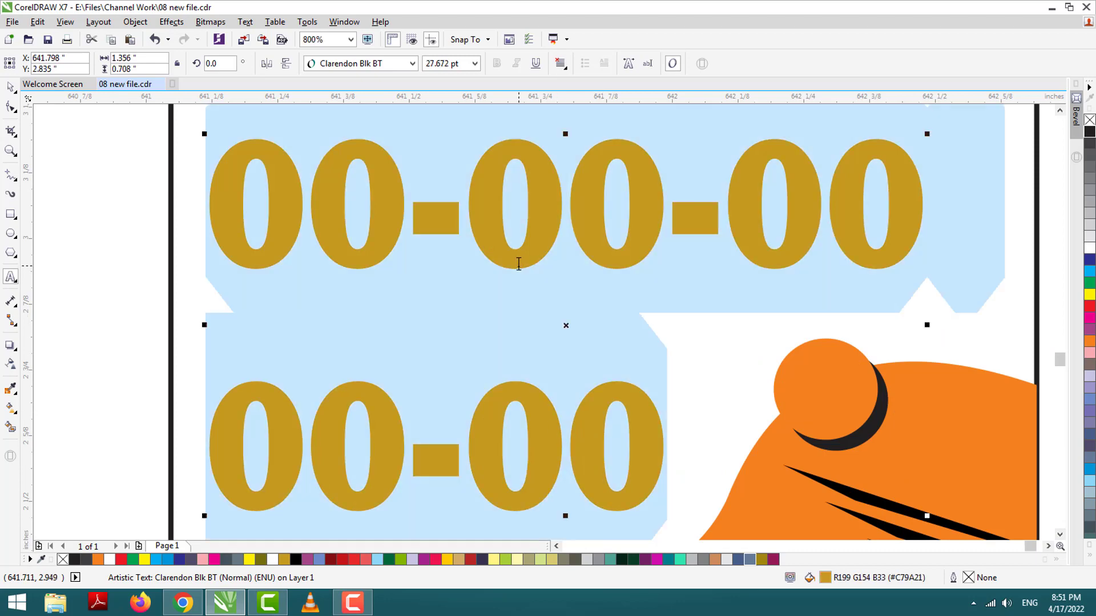
{"action": "type", "text": "4"}
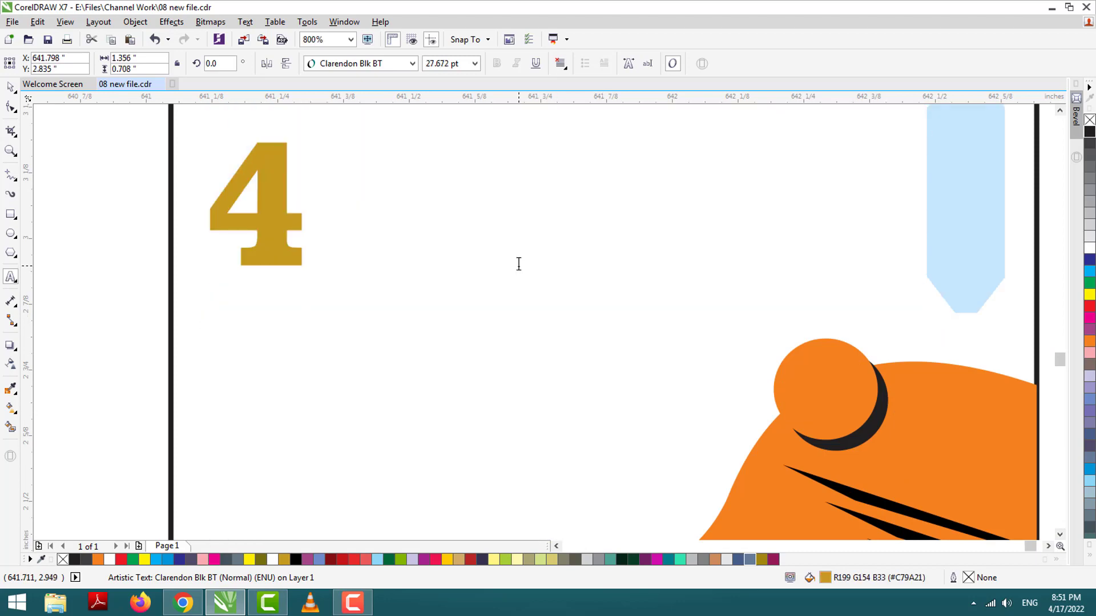
{"action": "type", "text": "2-41-40"}
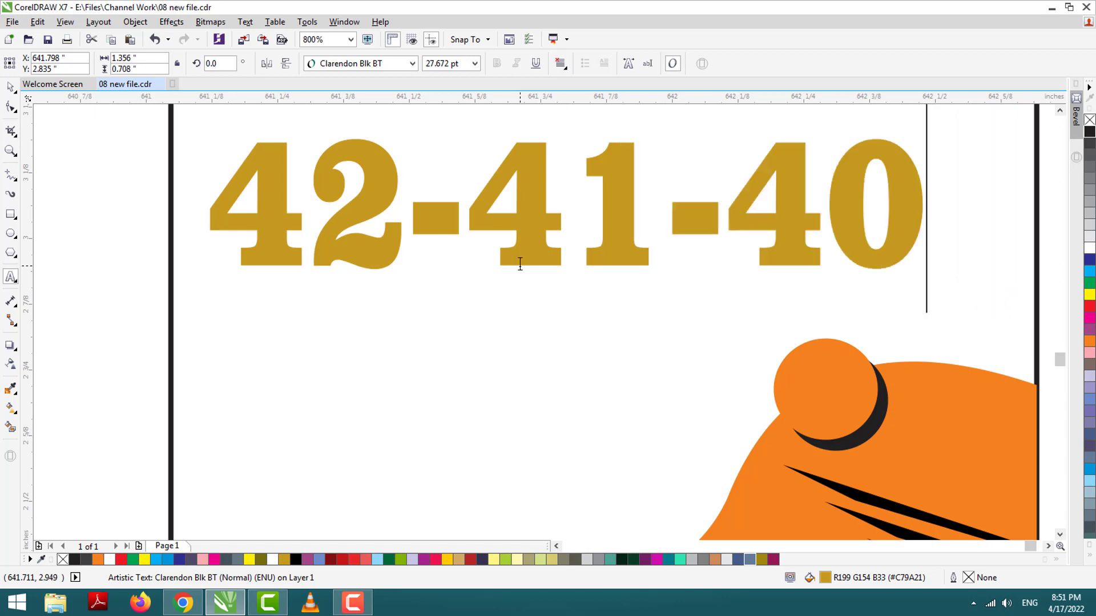
{"action": "key", "text": "Return"}
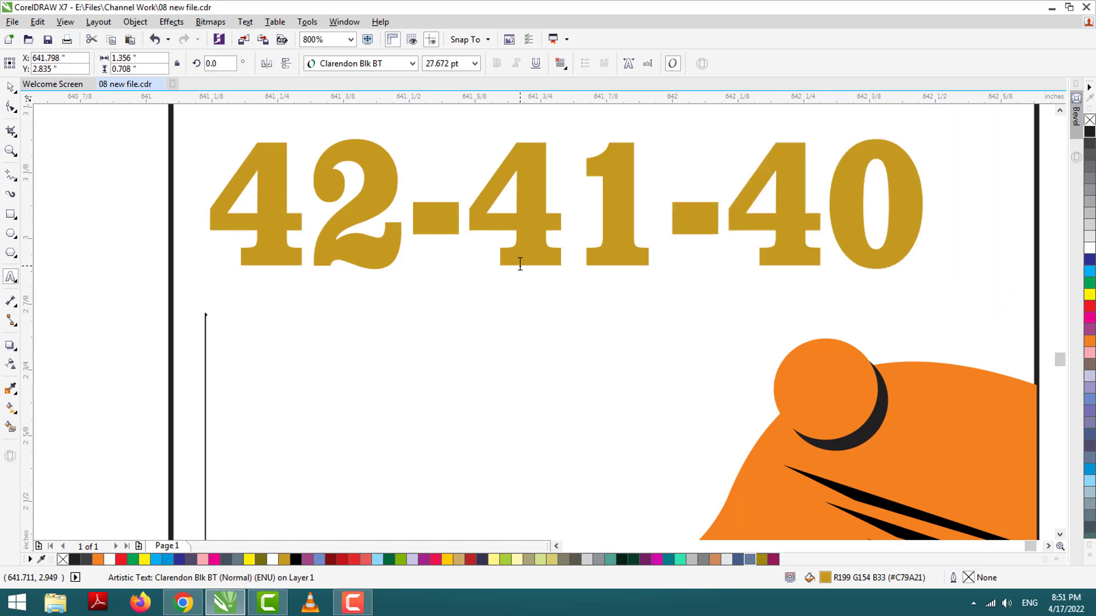
{"action": "type", "text": "45-44"}
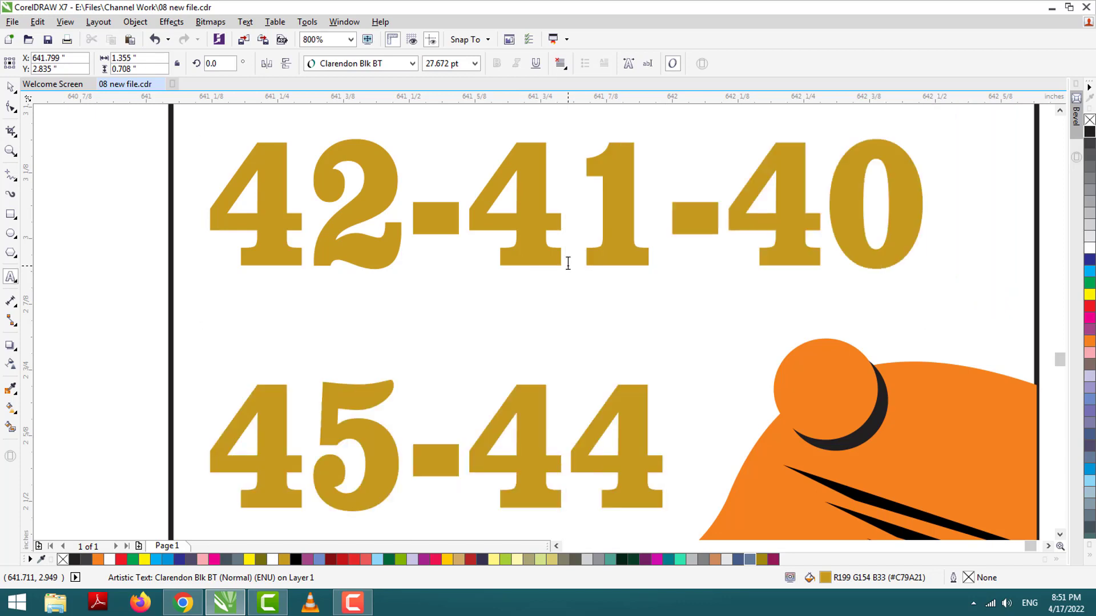
{"action": "left_click", "coordinate": [10, 87]}
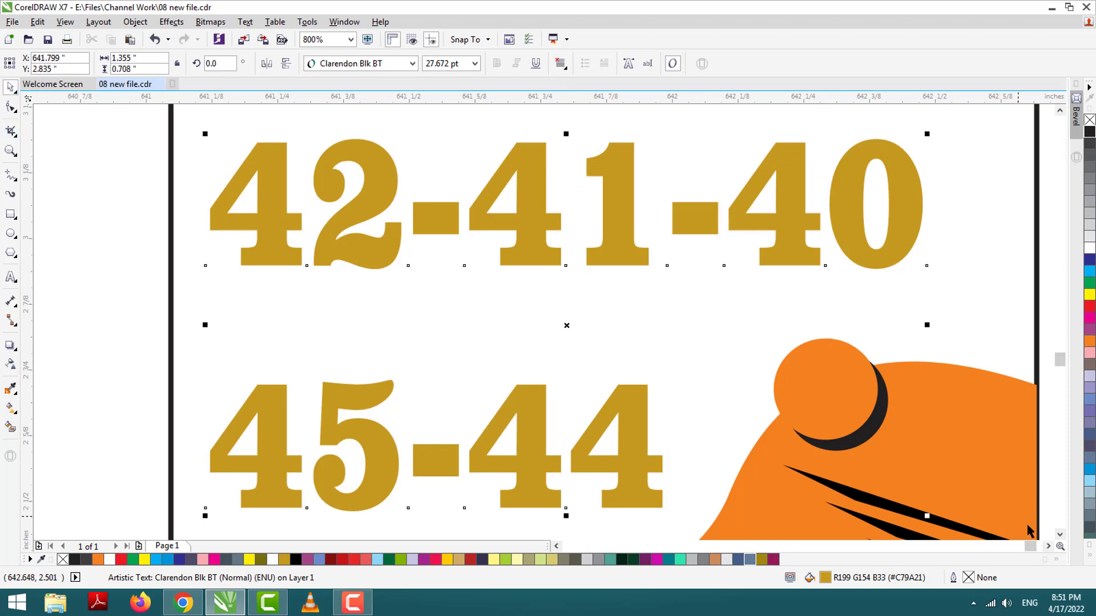
Change the large red 0 on the second card to "2"
{"action": "left_click", "coordinate": [1048, 547]}
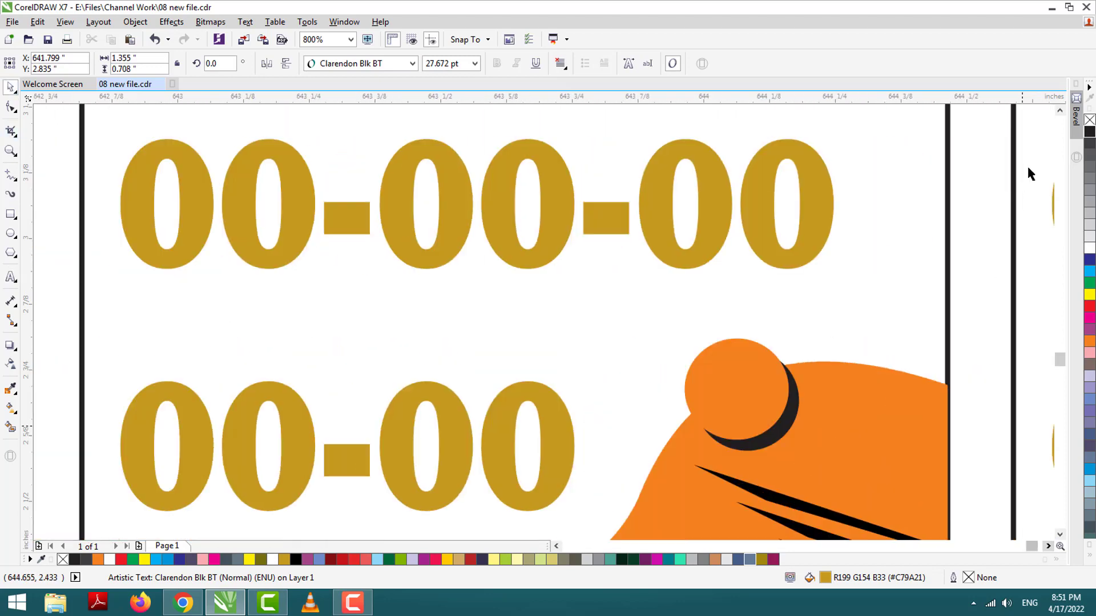
{"action": "left_click", "coordinate": [1060, 111]}
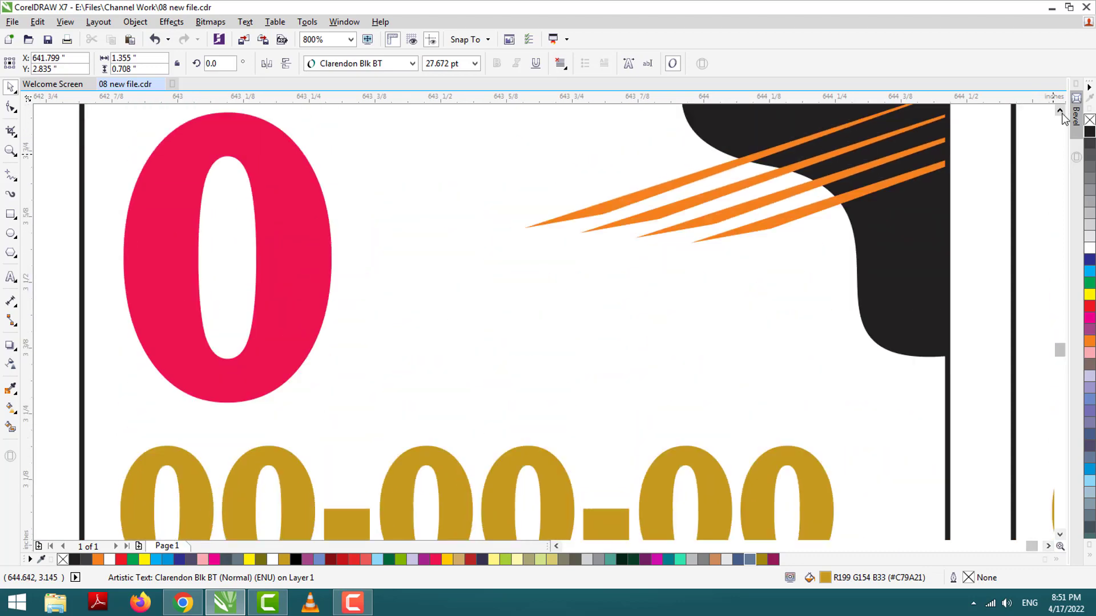
{"action": "left_click", "coordinate": [310, 306]}
{"action": "double_click", "coordinate": [312, 308]}
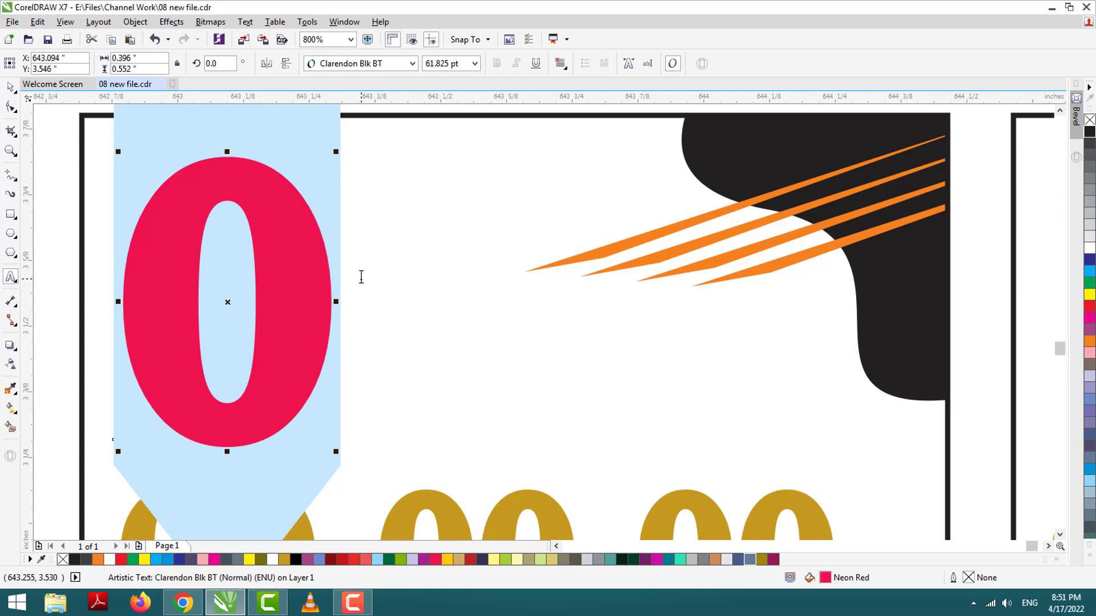
{"action": "type", "text": "2"}
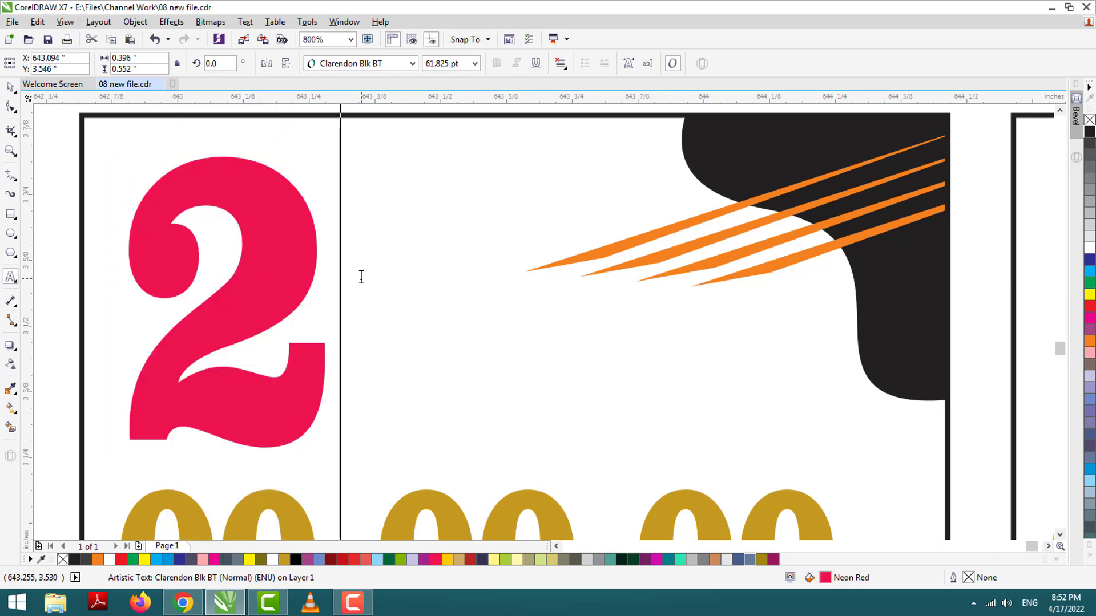
Replace the gold size codes on the second card with "24-21-22" and "20-25" on the second line
{"action": "left_click", "coordinate": [1059, 535]}
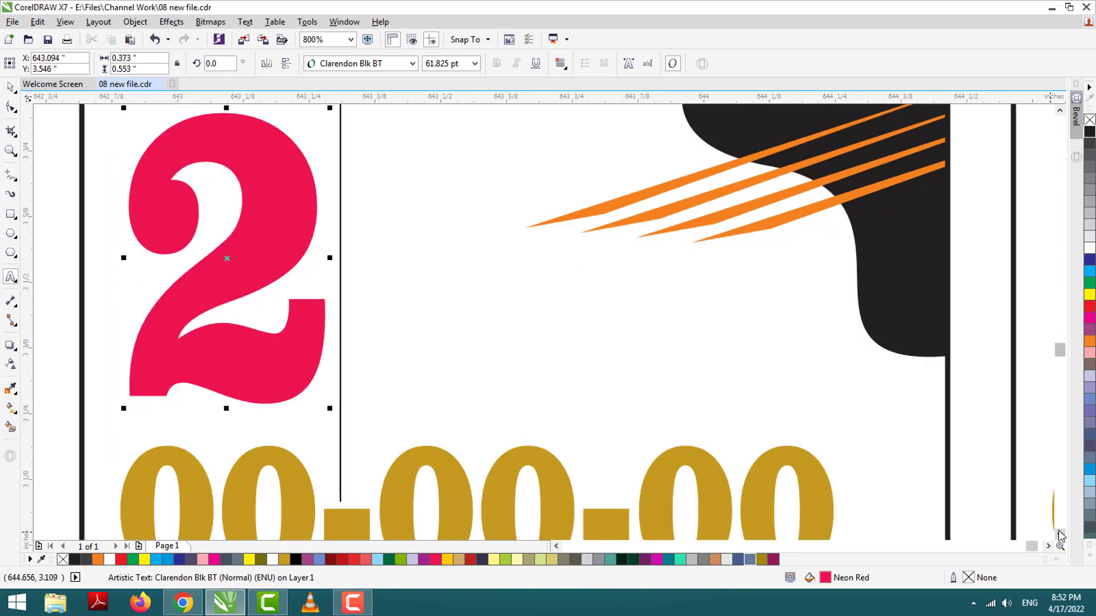
{"action": "triple_click", "coordinate": [599, 329]}
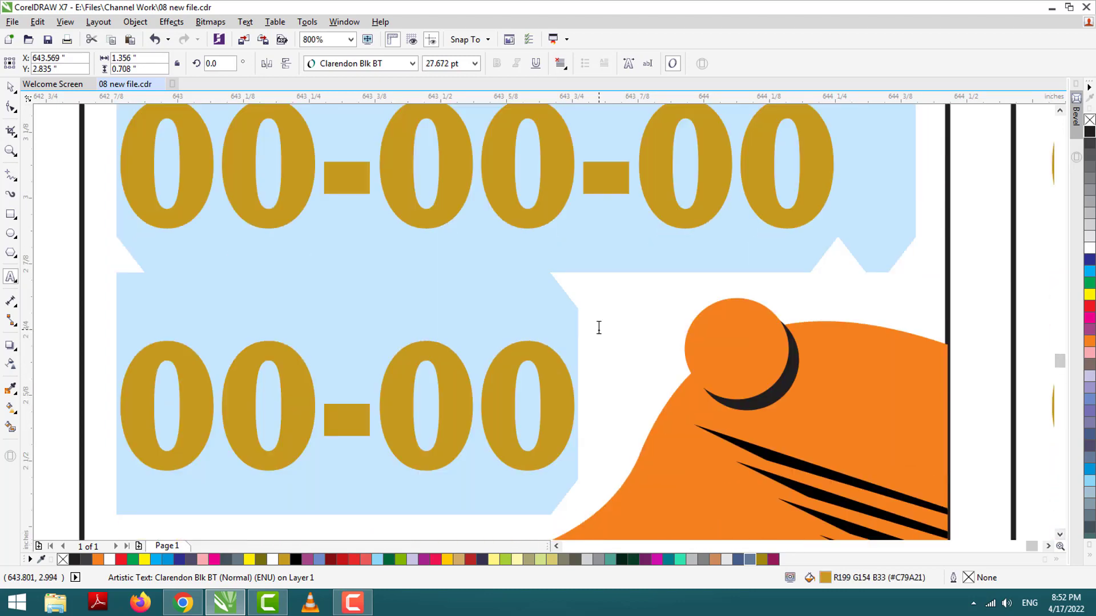
{"action": "type", "text": "24"}
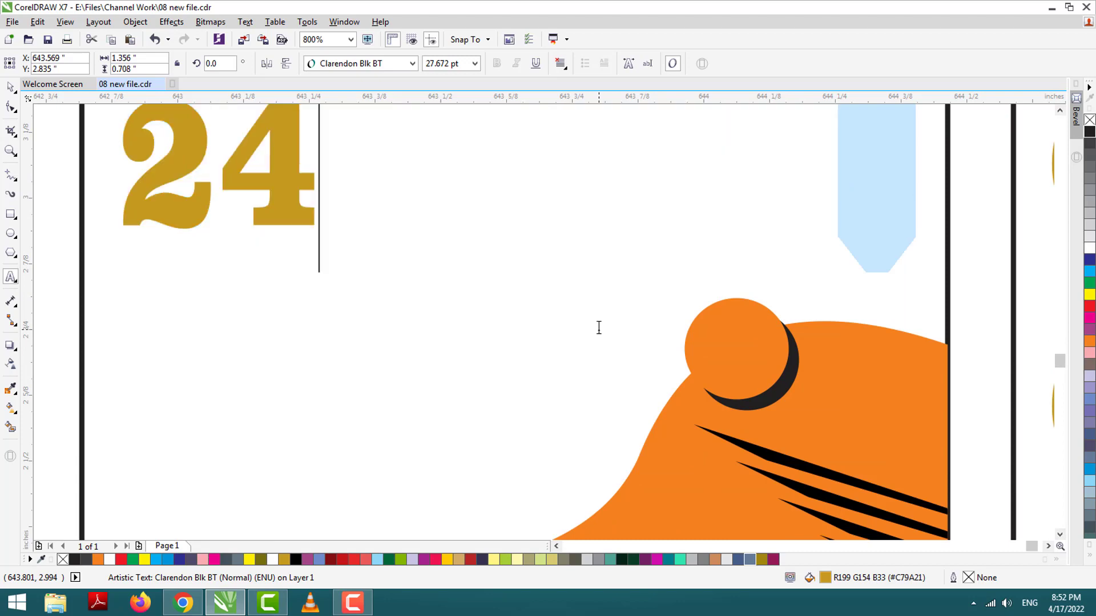
{"action": "type", "text": "-21-22"}
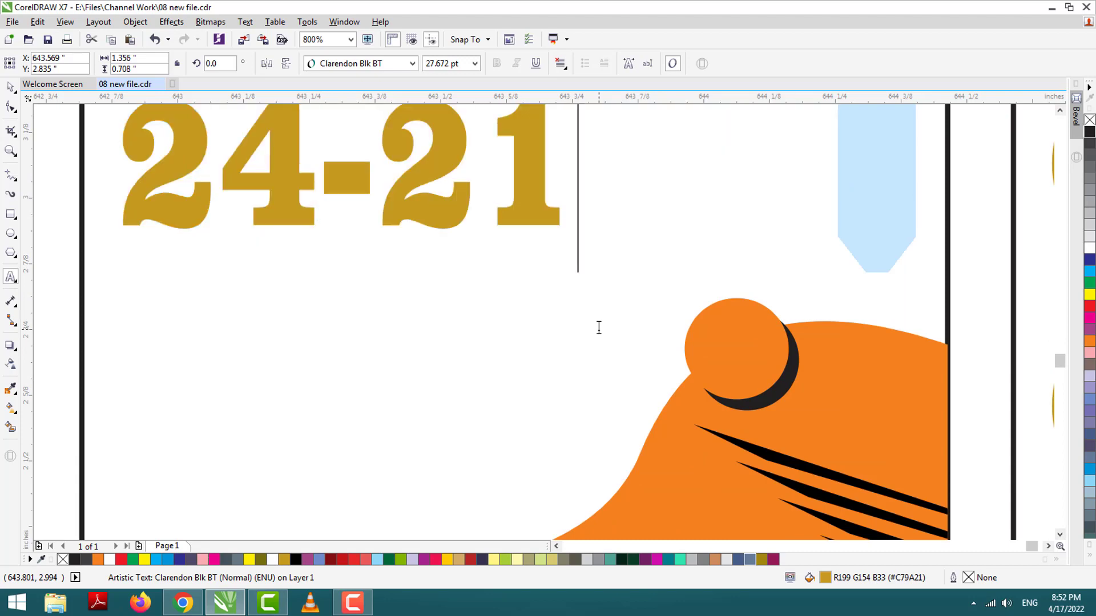
{"action": "key", "text": "Return"}
{"action": "type", "text": "2"}
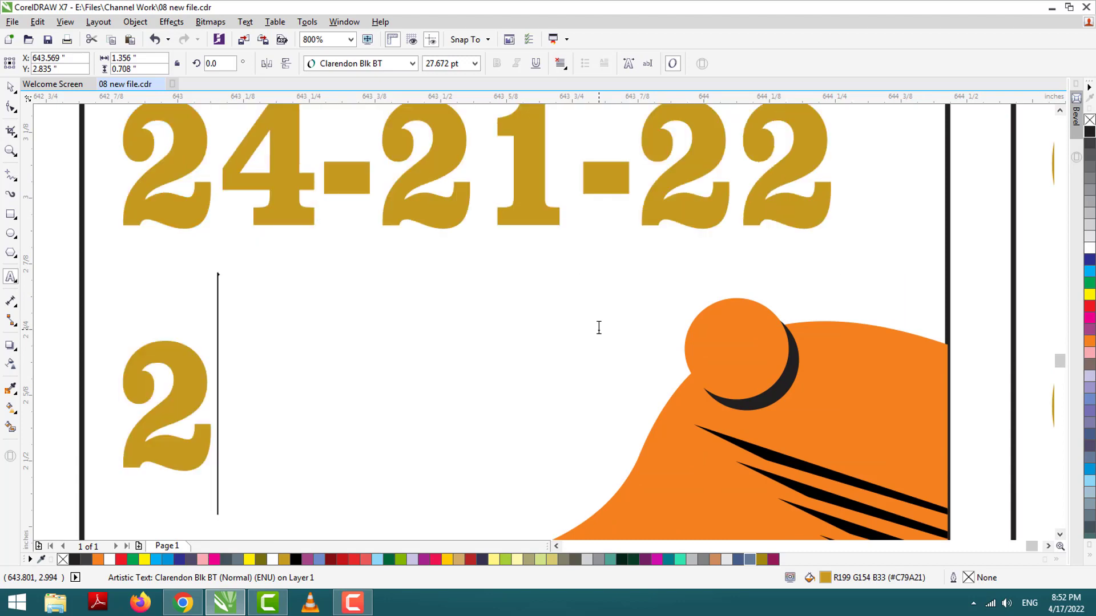
{"action": "type", "text": "0-25"}
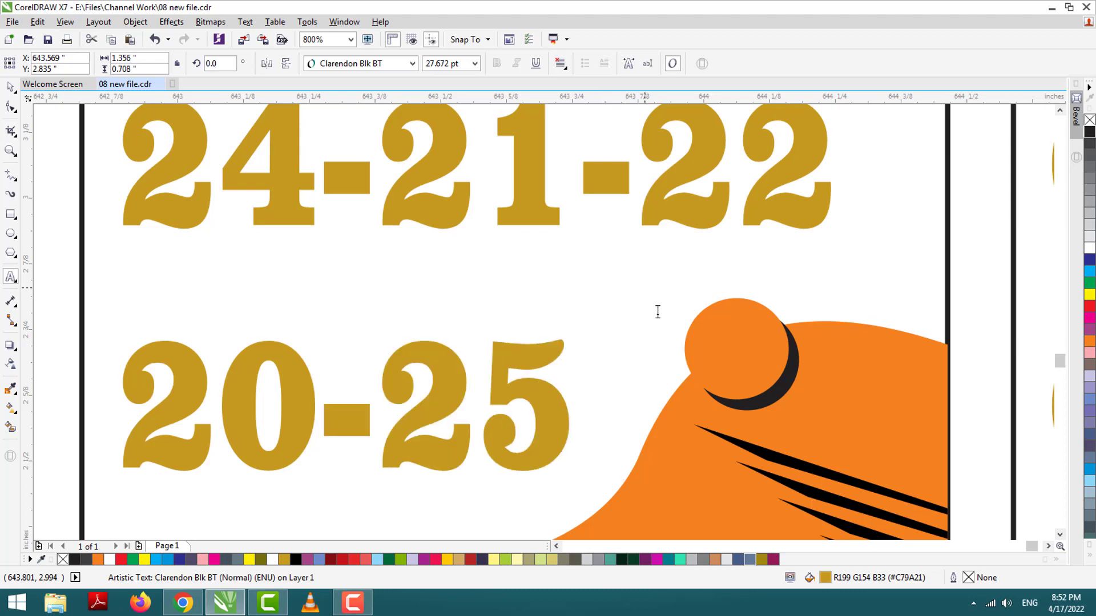
{"action": "key", "text": "Escape"}
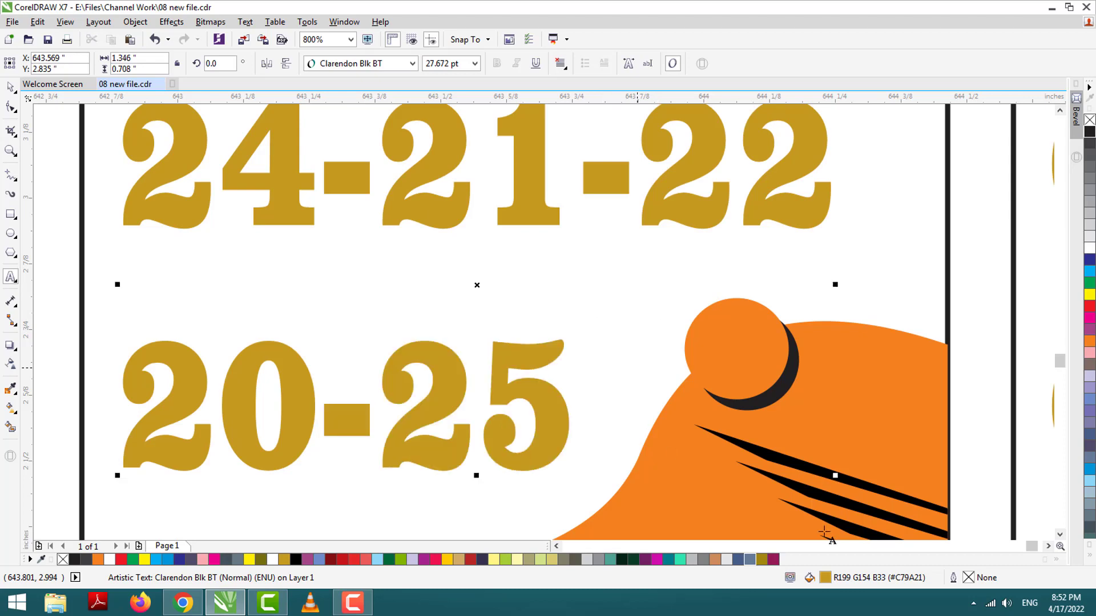
Change the large red 0 on the third card to "1"
{"action": "left_click", "coordinate": [1048, 546]}
{"action": "left_click", "coordinate": [1048, 546]}
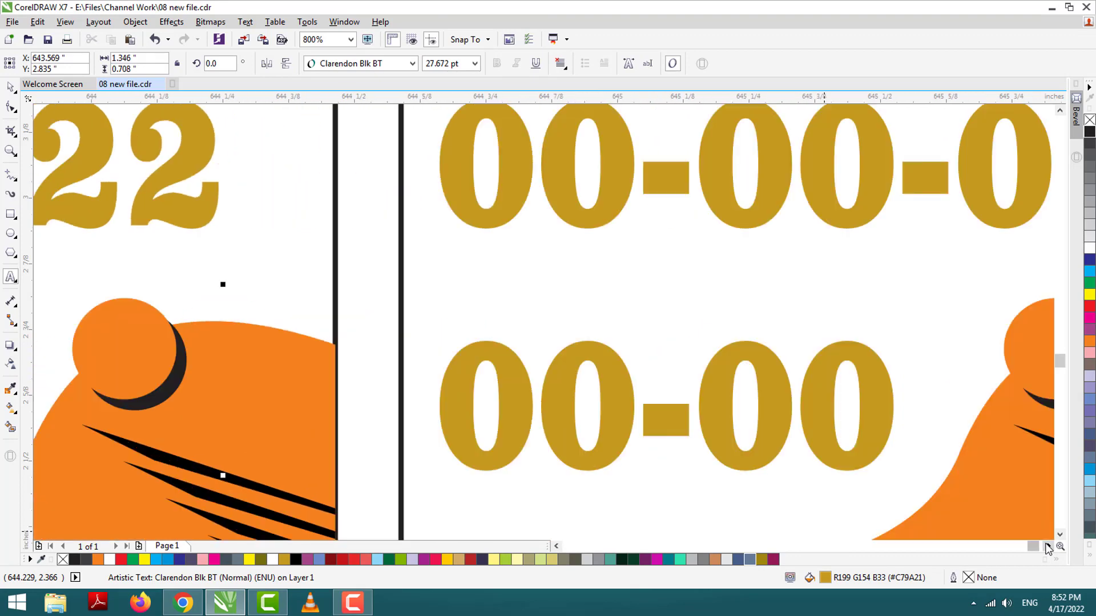
{"action": "left_click", "coordinate": [1048, 547]}
{"action": "left_click", "coordinate": [1059, 111]}
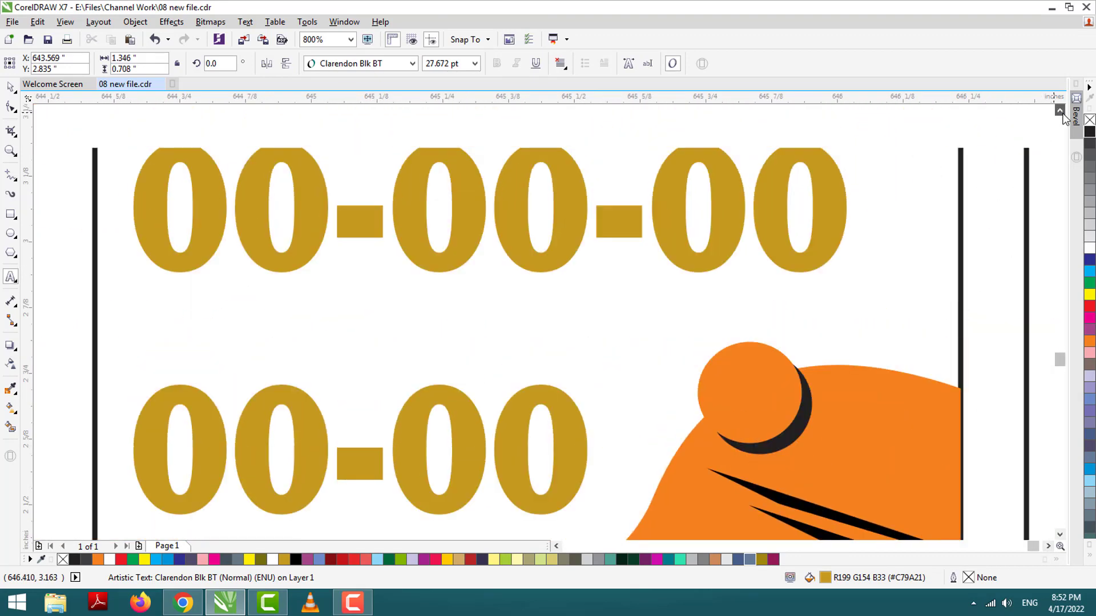
{"action": "left_click", "coordinate": [313, 198]}
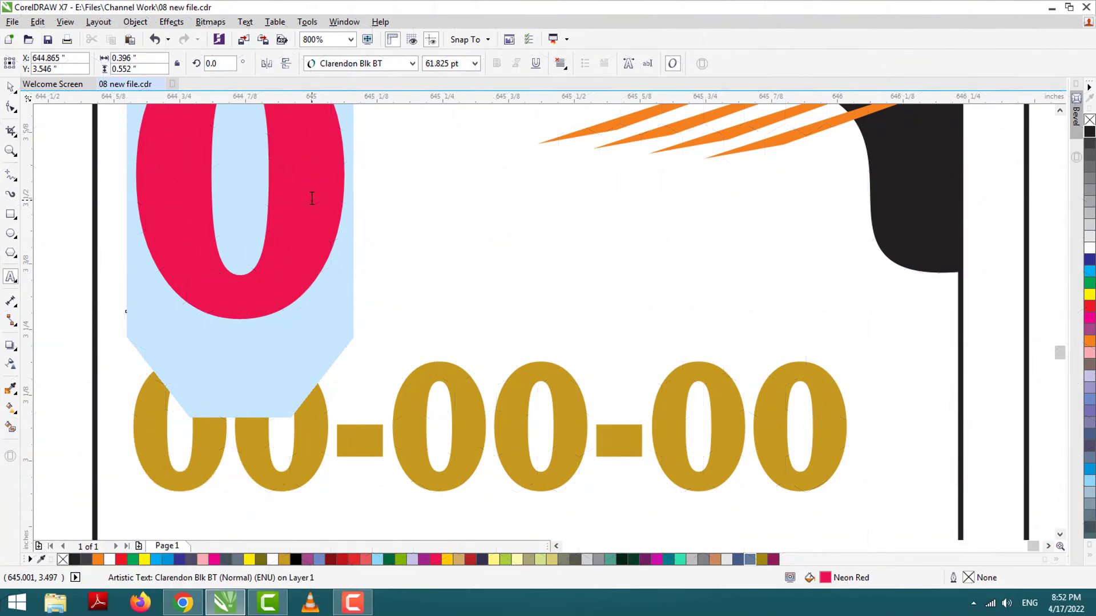
{"action": "key", "text": "Escape"}
{"action": "scroll", "coordinate": [1059, 116], "scroll_direction": "up", "scroll_amount": 1}
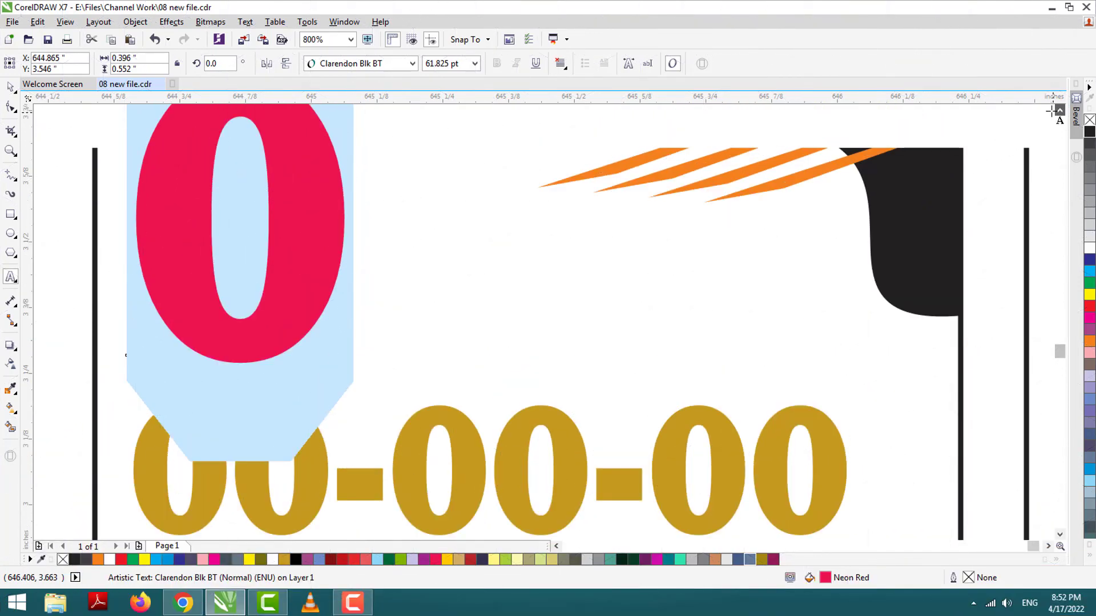
{"action": "type", "text": "1"}
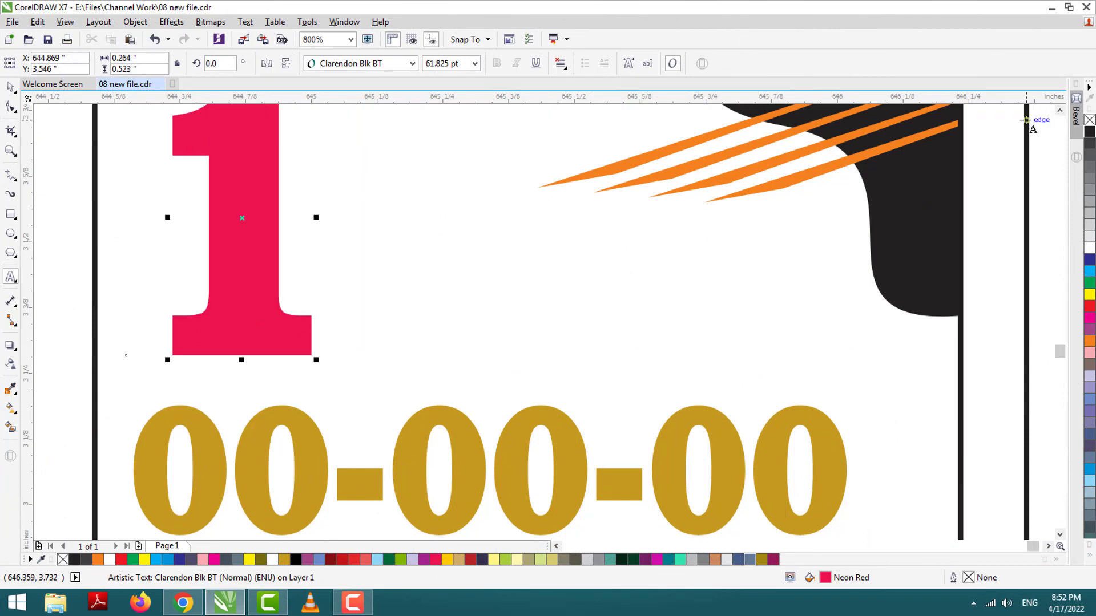
Replace the gold size codes on the third card with "14-12-11" and "10-15" on the second line
{"action": "left_click", "coordinate": [1060, 110]}
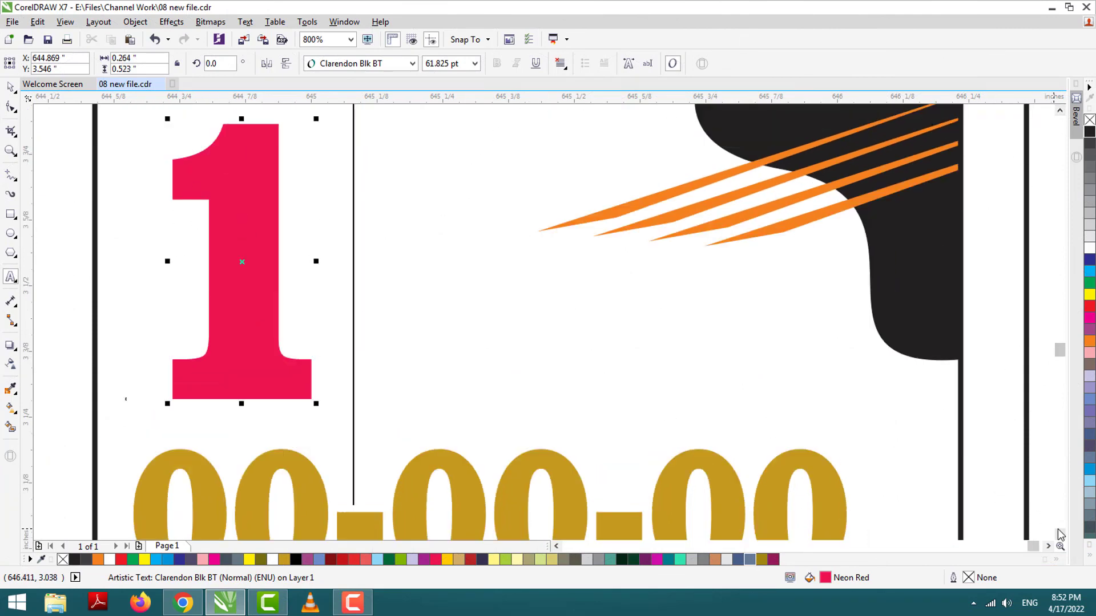
{"action": "scroll", "coordinate": [538, 496], "scroll_direction": "down", "scroll_amount": 6}
{"action": "left_click", "coordinate": [511, 488]}
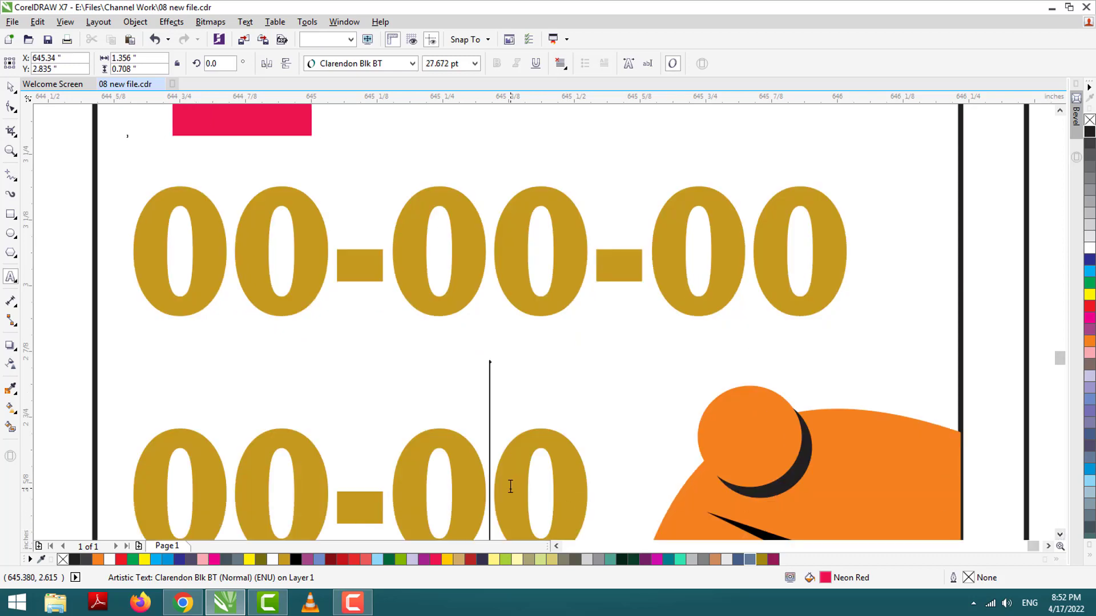
{"action": "key", "text": "ctrl+a"}
{"action": "scroll", "coordinate": [509, 486], "scroll_direction": "down", "scroll_amount": 2}
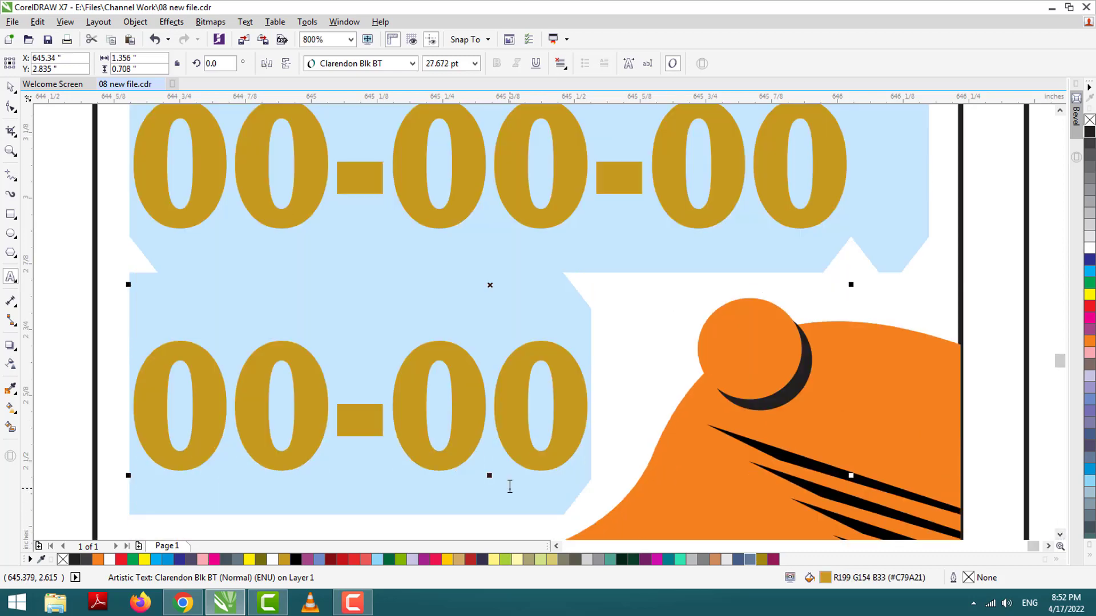
{"action": "type", "text": "14-12"}
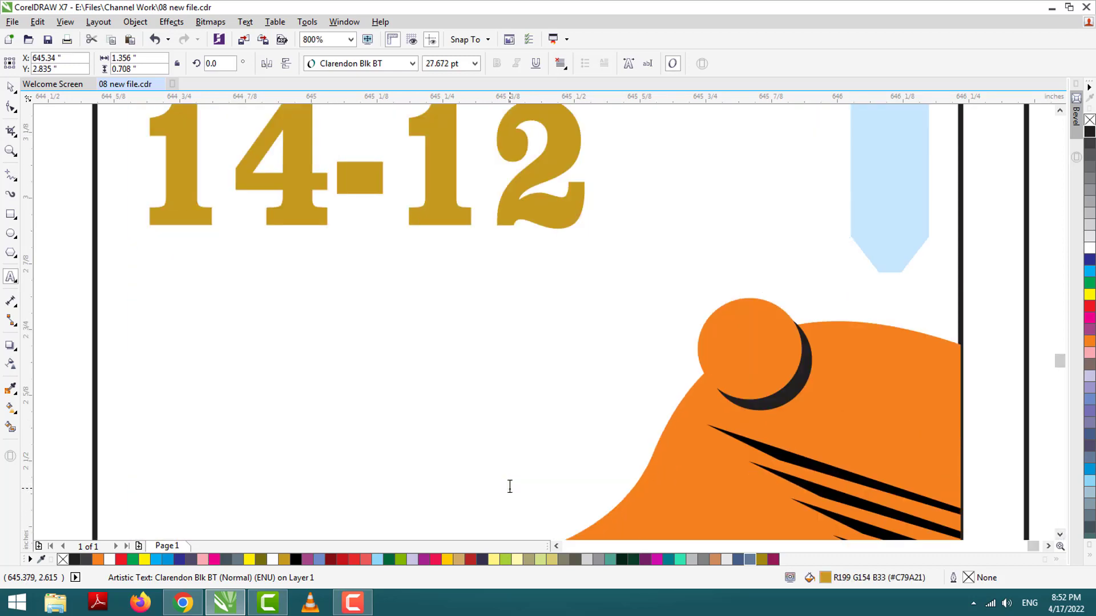
{"action": "type", "text": "-11"}
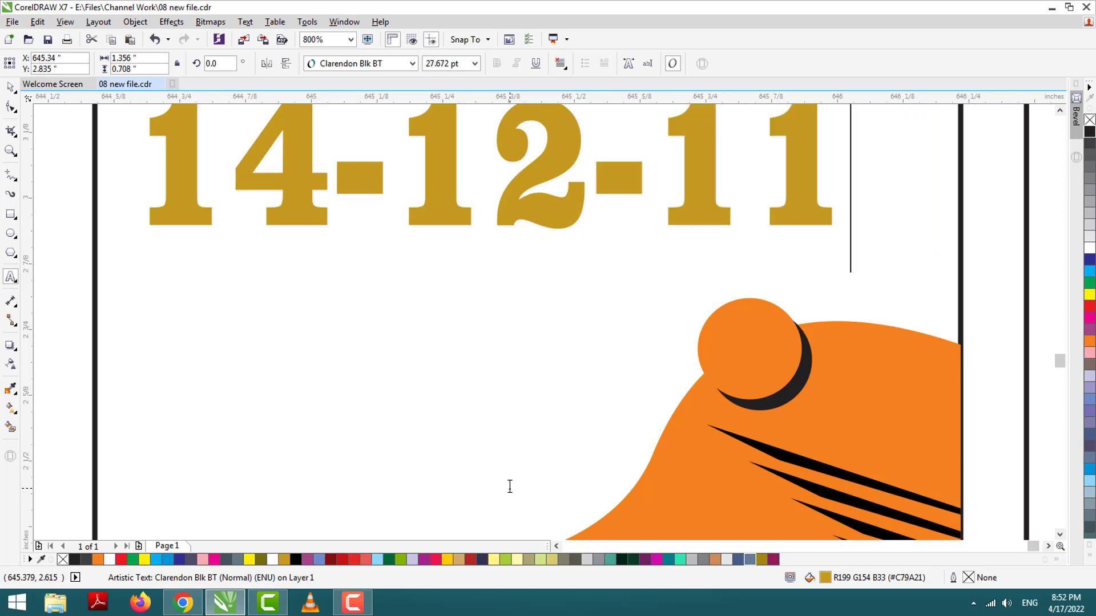
{"action": "key", "text": "Return"}
{"action": "type", "text": "10-15"}
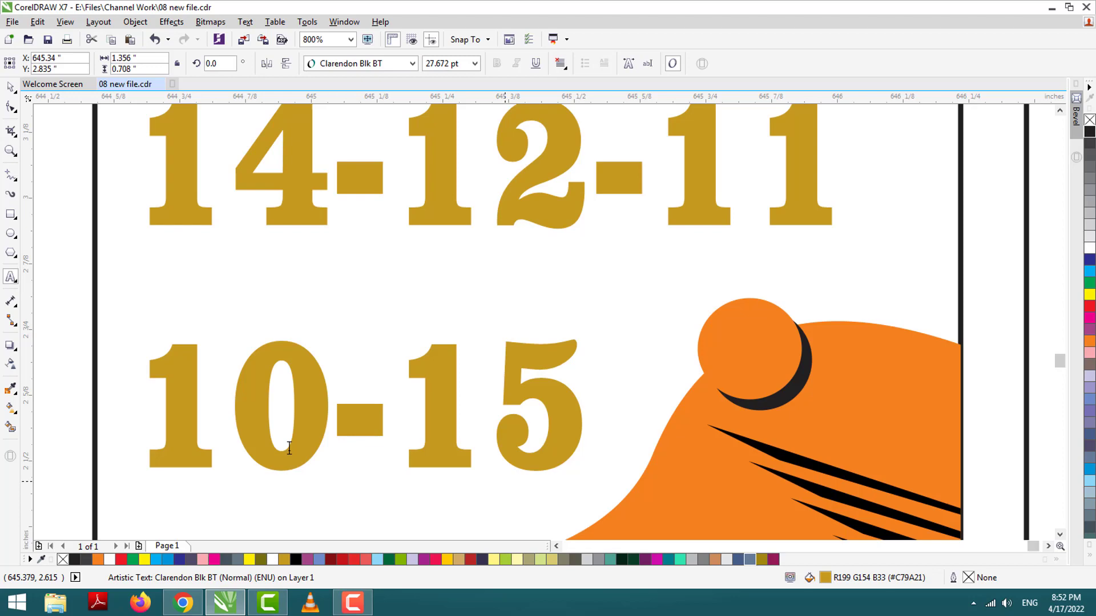
{"action": "key", "text": "Escape"}
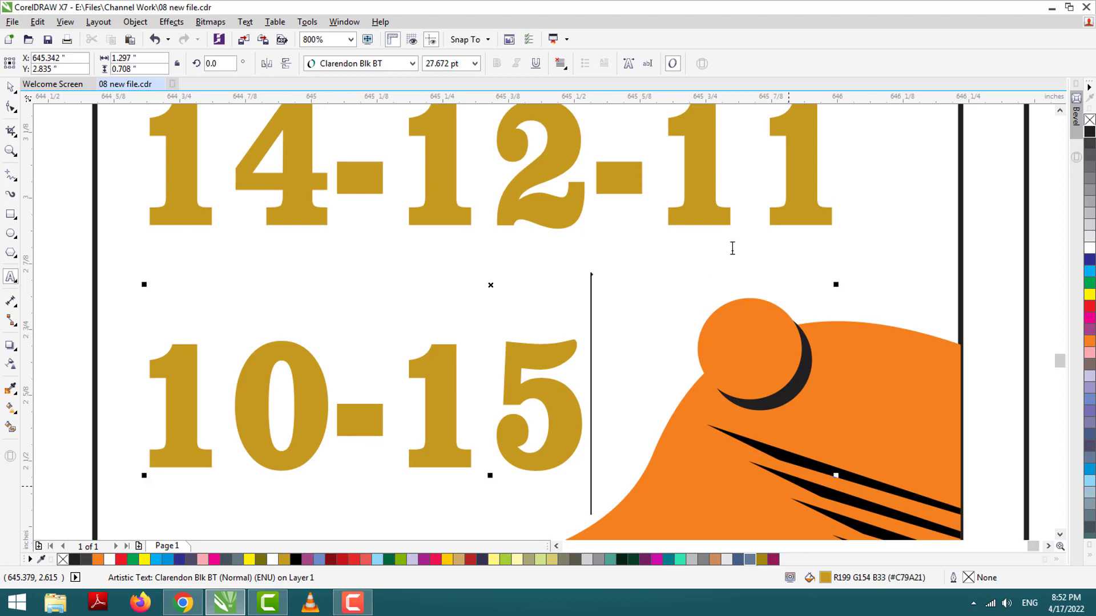
Open the large red 0 on the fourth card for text editing
{"action": "scroll", "coordinate": [1043, 111], "scroll_direction": "up", "scroll_amount": 1}
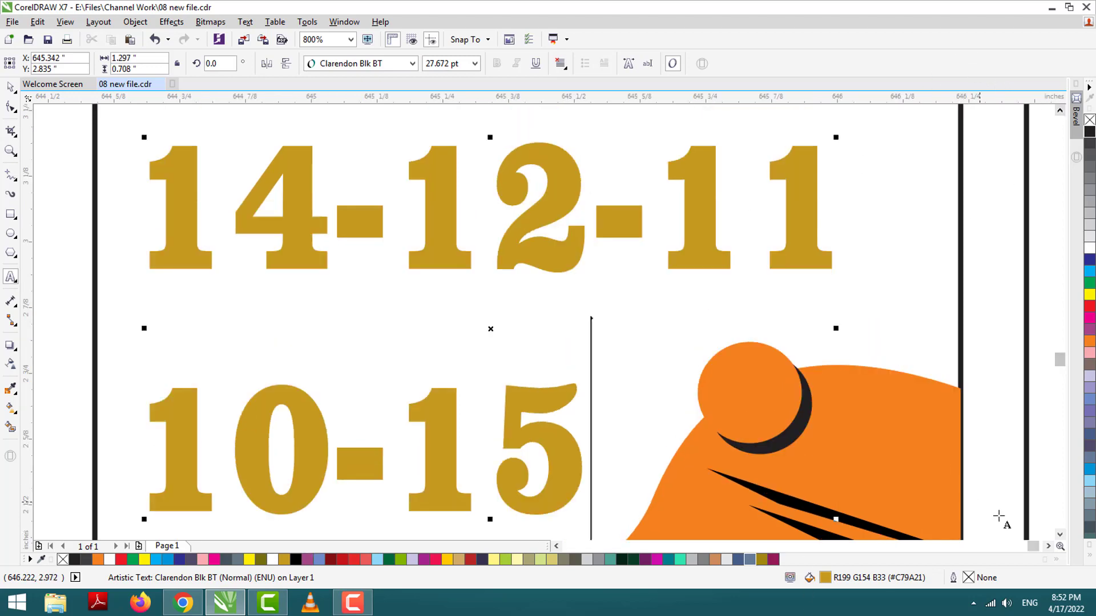
{"action": "scroll", "coordinate": [1048, 547], "scroll_direction": "right", "scroll_amount": 10}
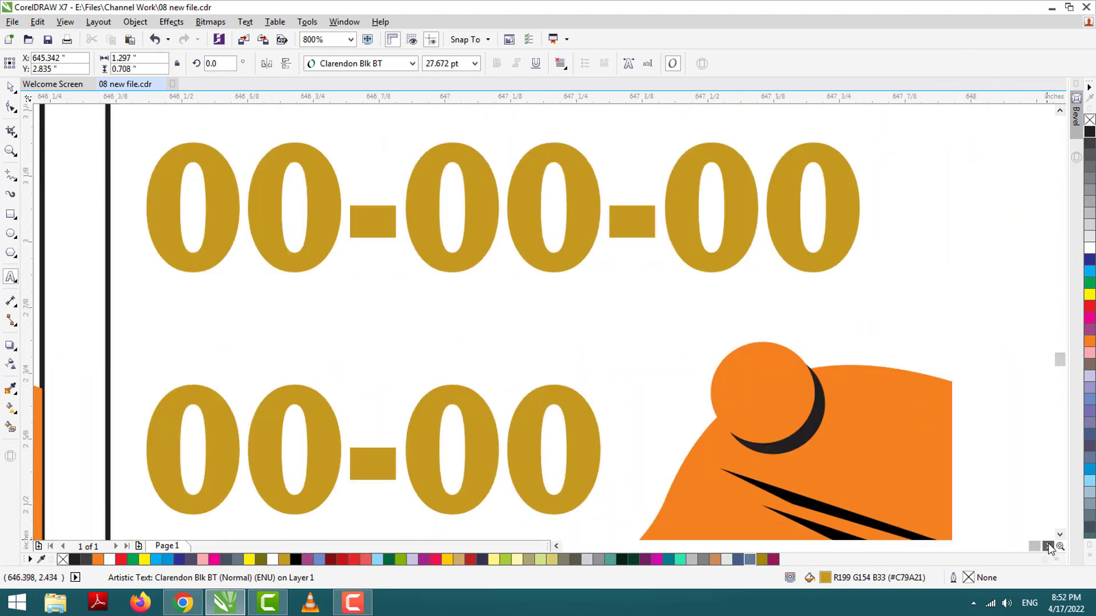
{"action": "scroll", "coordinate": [557, 546], "scroll_direction": "left", "scroll_amount": 2}
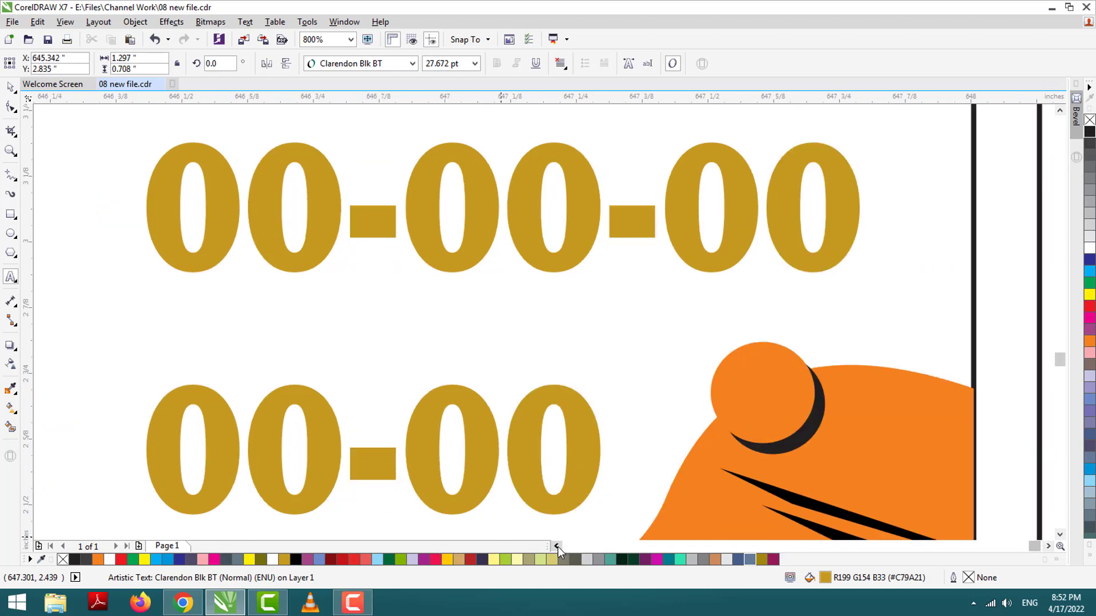
{"action": "scroll", "coordinate": [1063, 118], "scroll_direction": "up", "scroll_amount": 8}
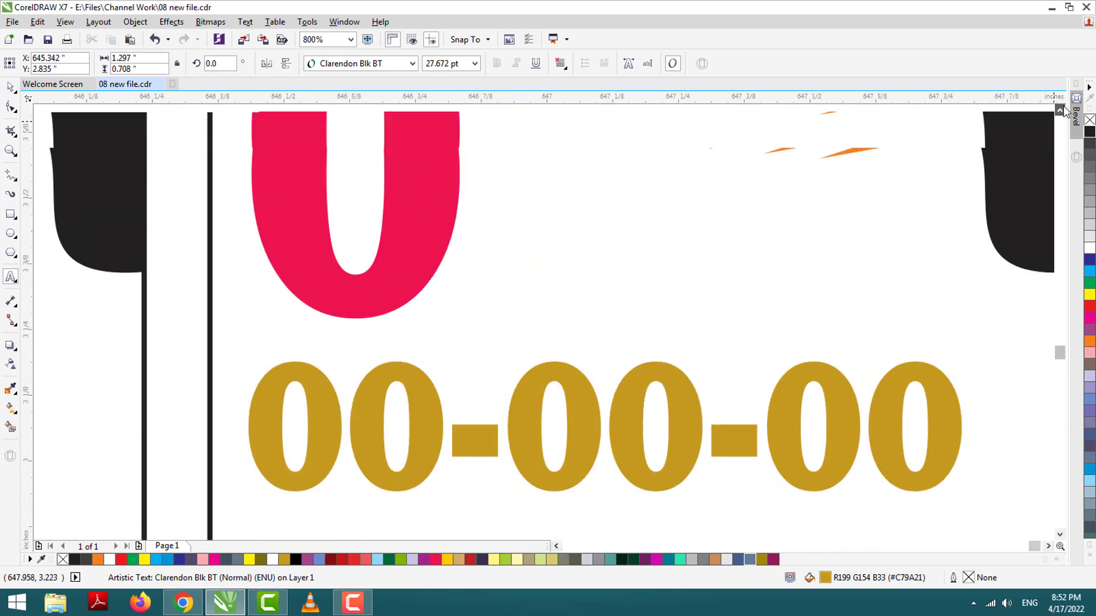
{"action": "double_click", "coordinate": [409, 312]}
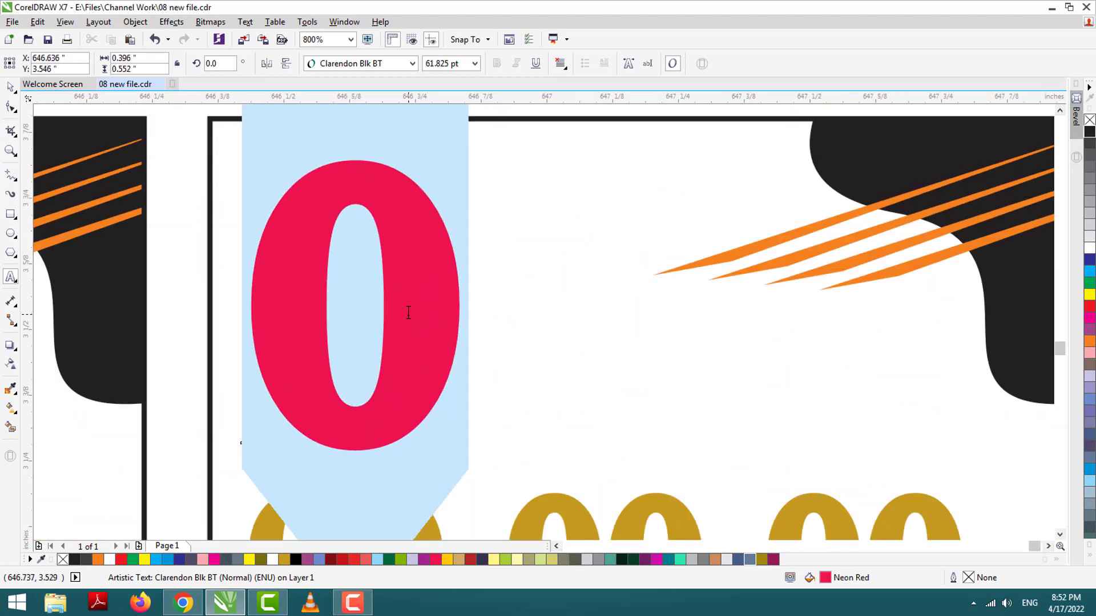
{"action": "left_click", "coordinate": [409, 312]}
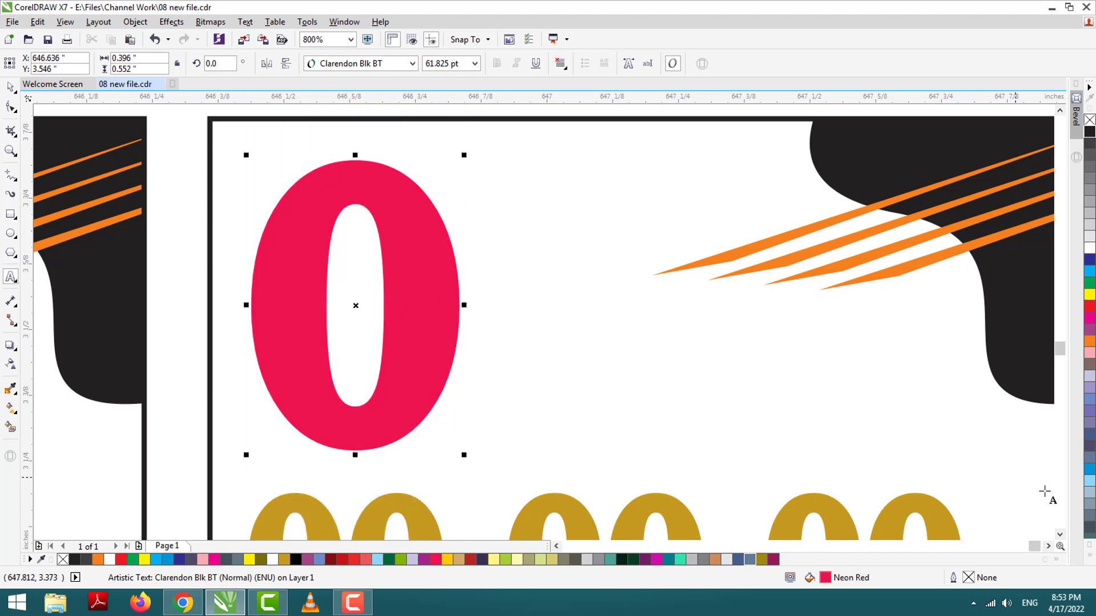
Replace the gold size codes on the fourth card with "04-02-01" and "00-05" on the second line
{"action": "left_click", "coordinate": [1059, 535]}
{"action": "scroll", "coordinate": [1060, 535], "scroll_direction": "down", "scroll_amount": 7}
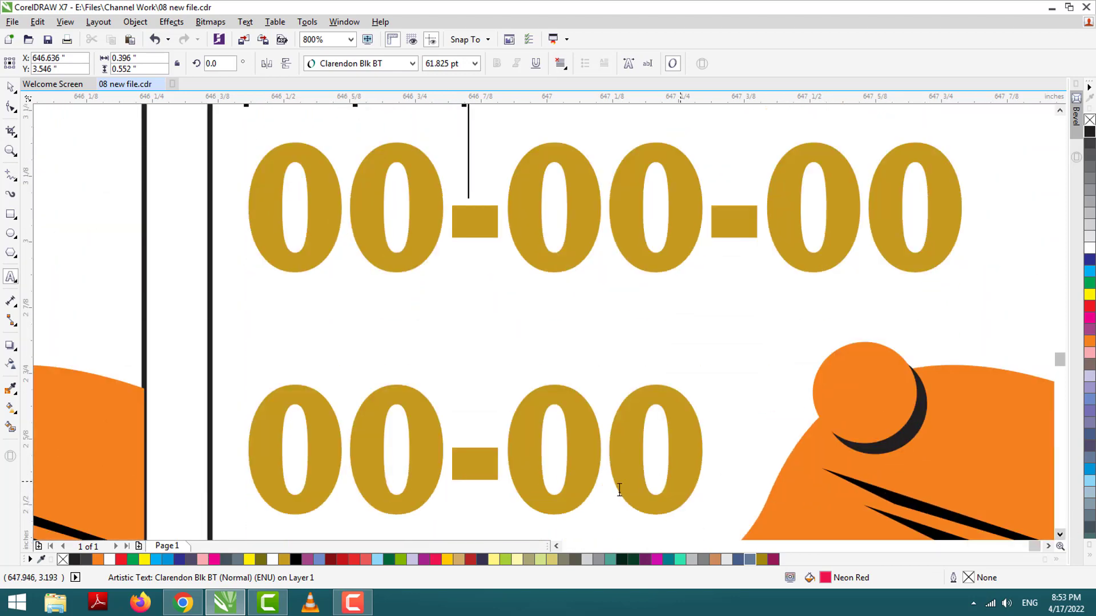
{"action": "left_click", "coordinate": [597, 480]}
{"action": "key", "text": "ctrl+a"}
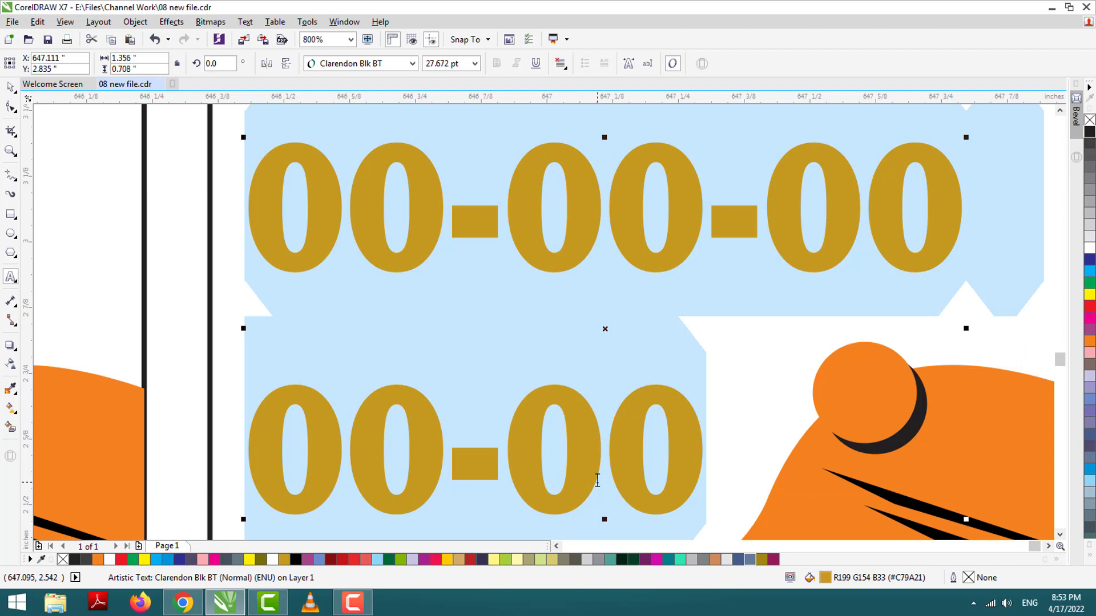
{"action": "type", "text": "04-"}
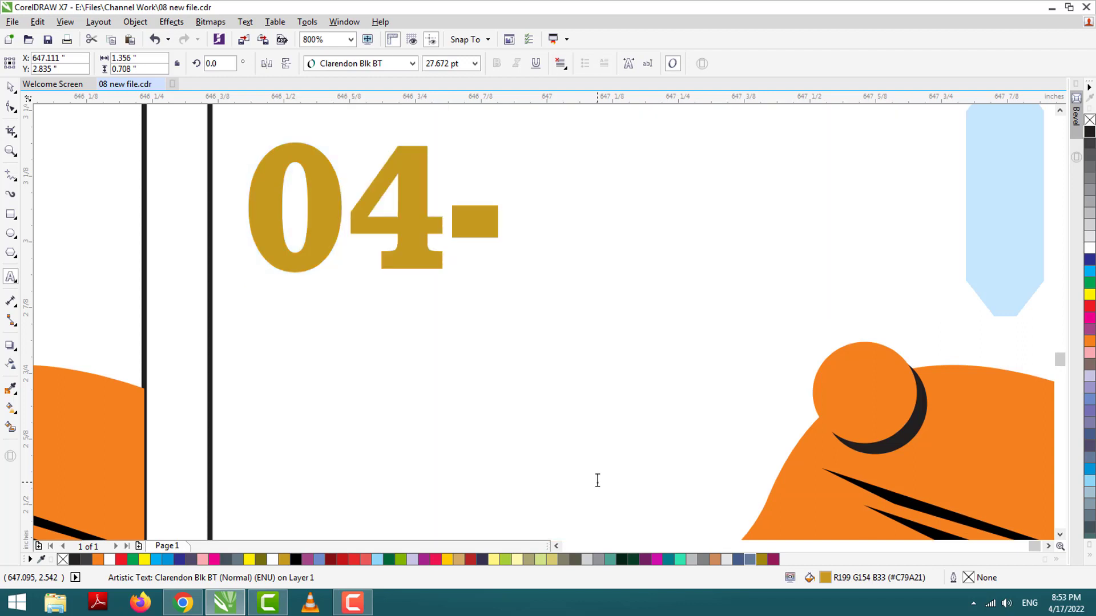
{"action": "type", "text": "02-01 "}
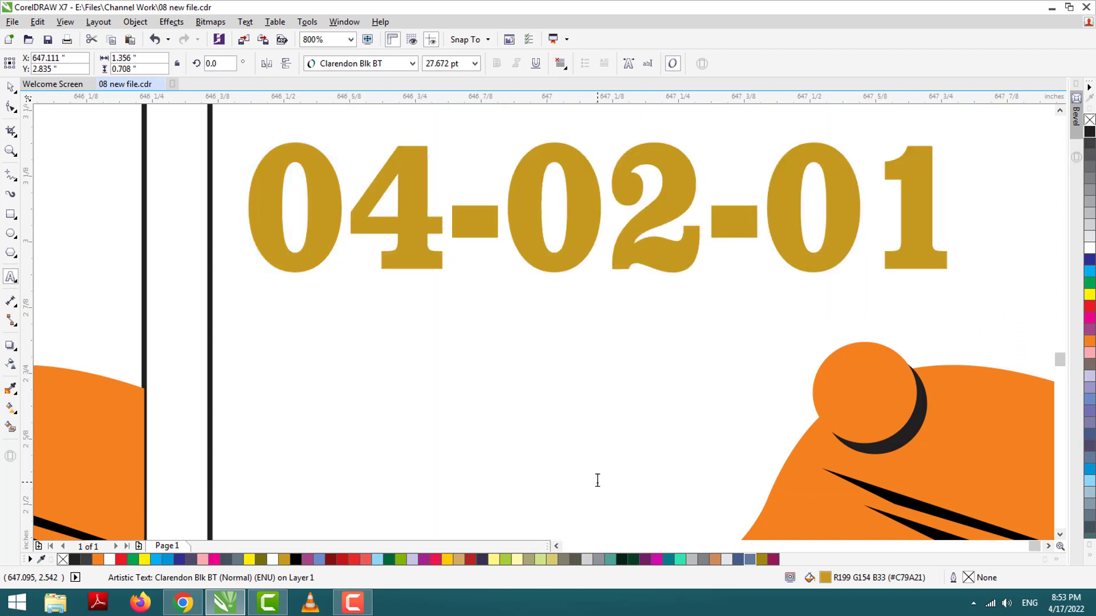
{"action": "type", "text": "00-05"}
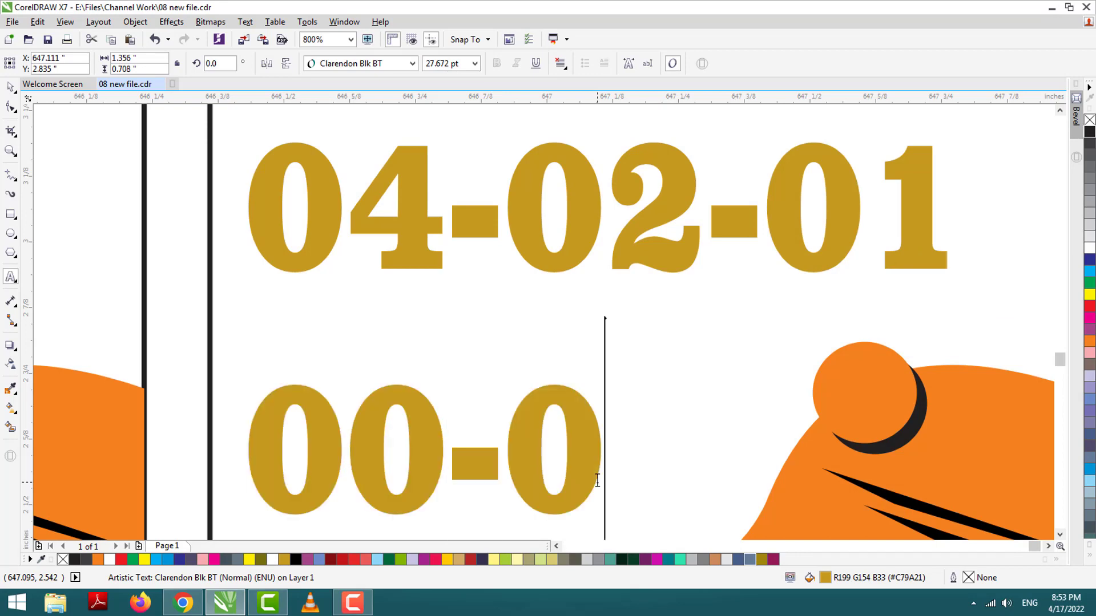
Change the large red 0 on the fifth card to "5"
{"action": "left_click", "coordinate": [1048, 547]}
{"action": "left_click", "coordinate": [1047, 546]}
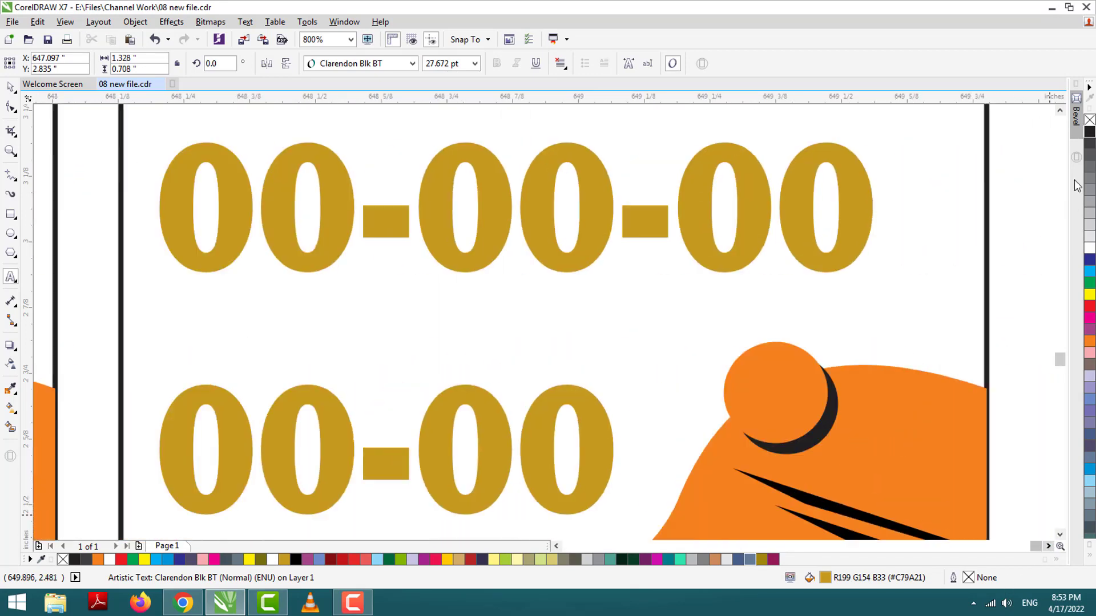
{"action": "left_click", "coordinate": [1059, 111]}
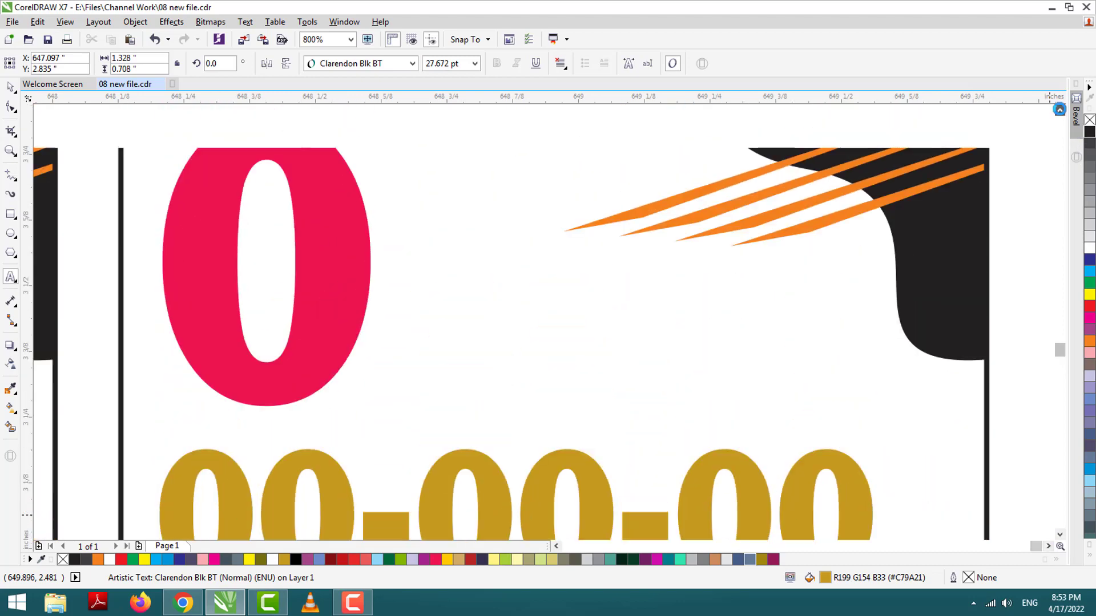
{"action": "double_click", "coordinate": [317, 306]}
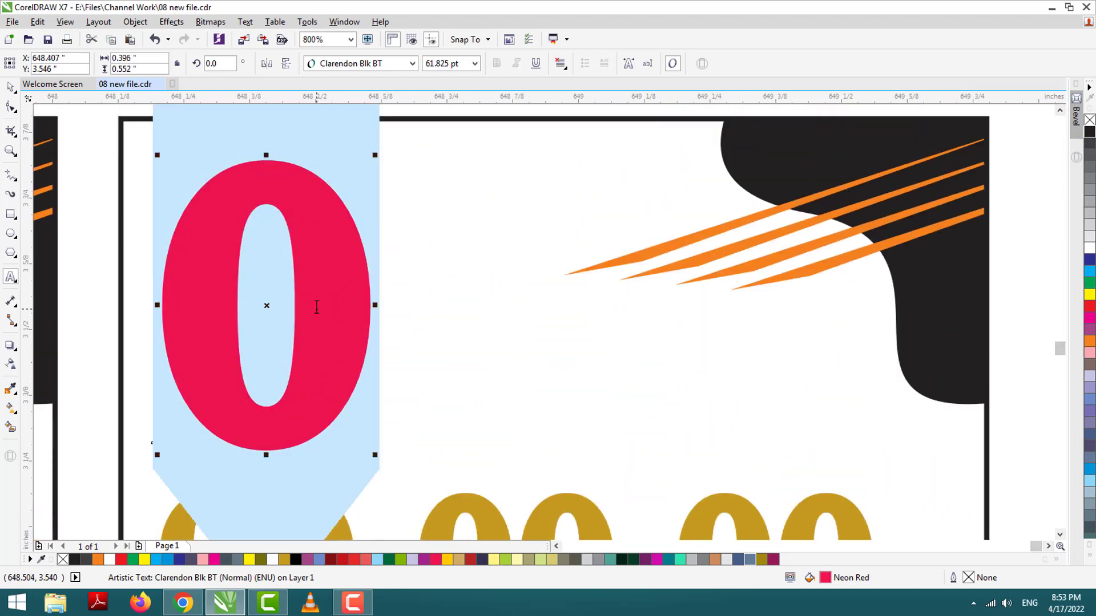
{"action": "type", "text": "5"}
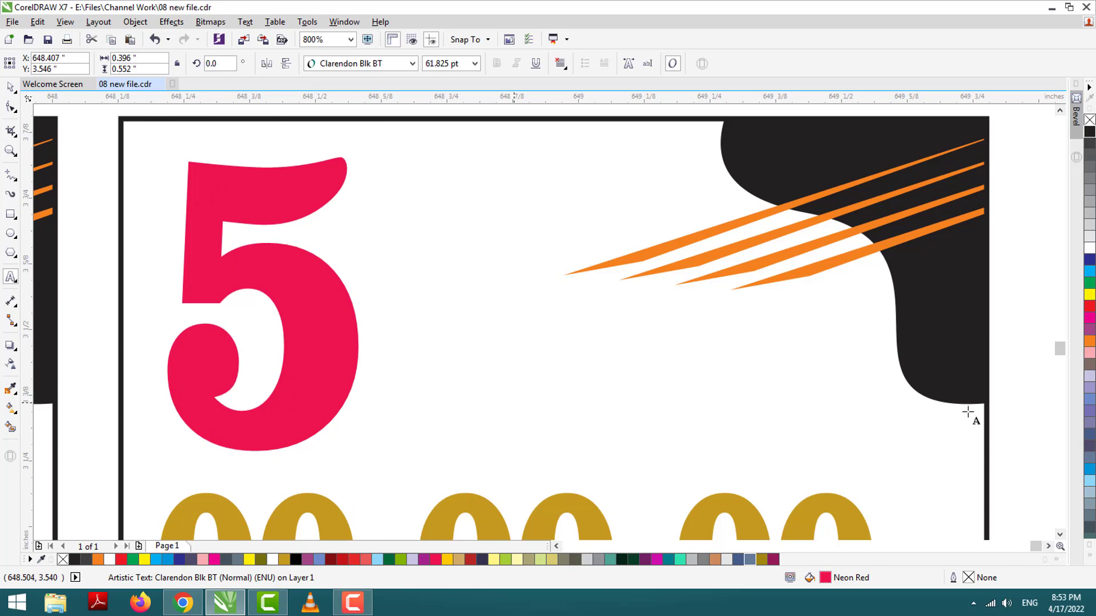
Replace the gold size codes on the fifth card with "54-52-51" and "50-55" on the second line
{"action": "scroll", "coordinate": [786, 408], "scroll_direction": "down", "scroll_amount": 5}
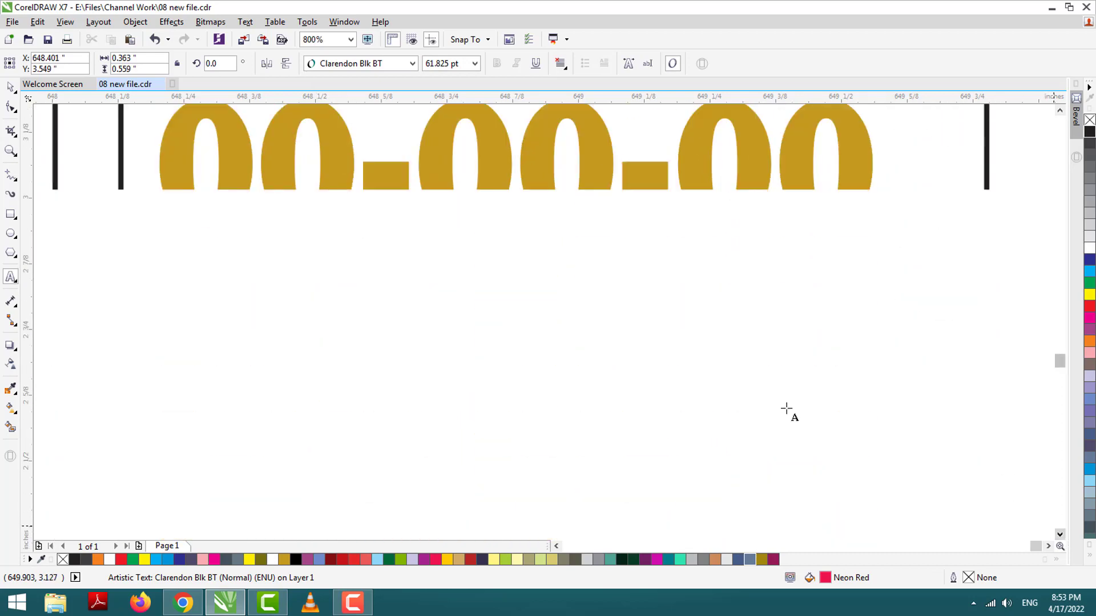
{"action": "double_click", "coordinate": [539, 361]}
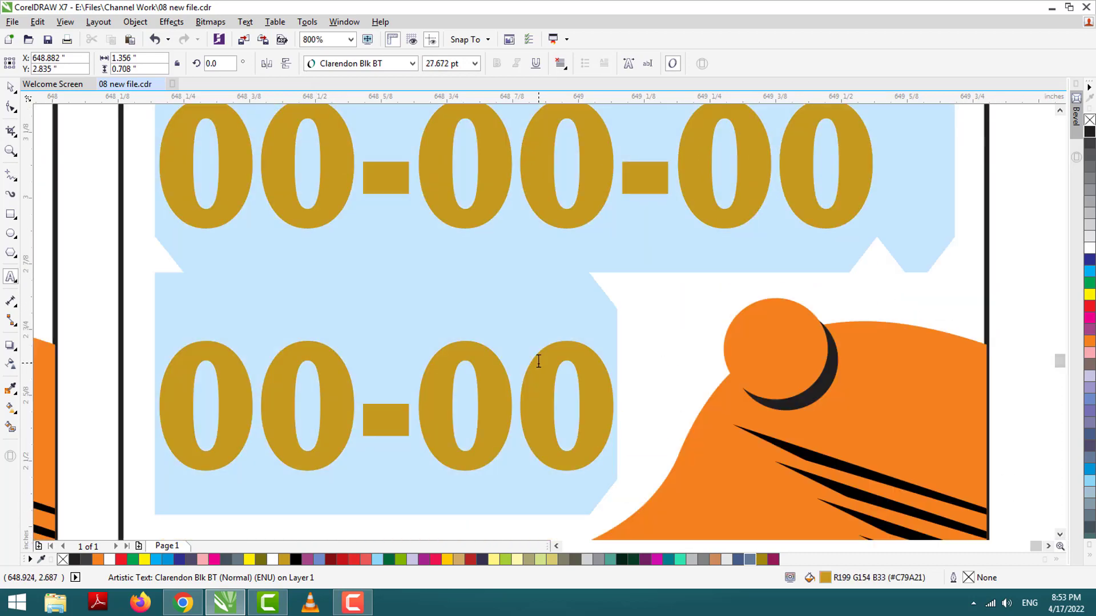
{"action": "type", "text": "54-"}
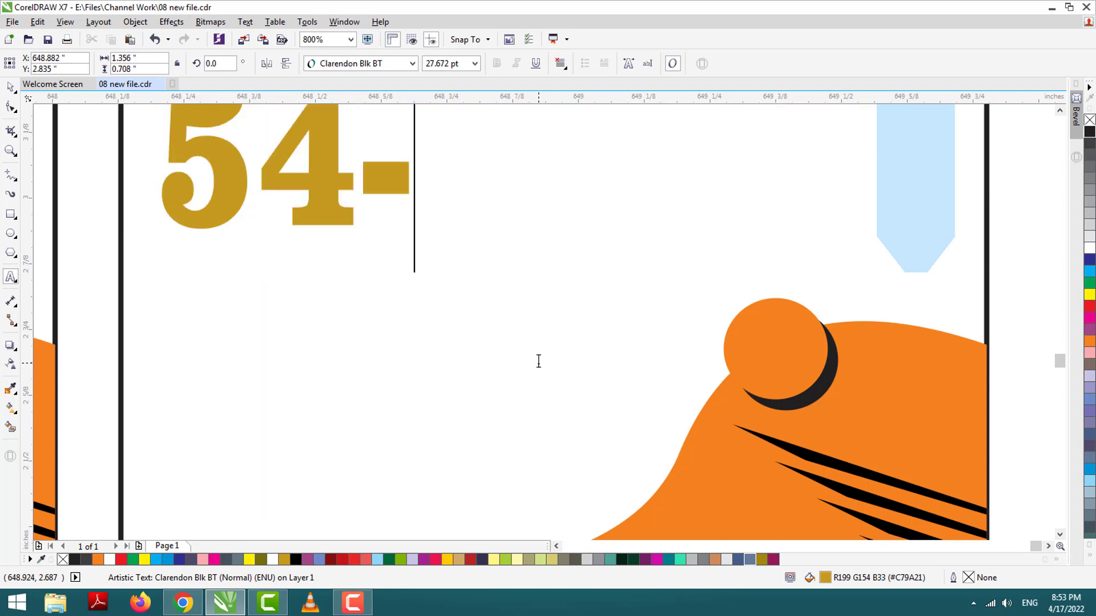
{"action": "type", "text": "52-51"}
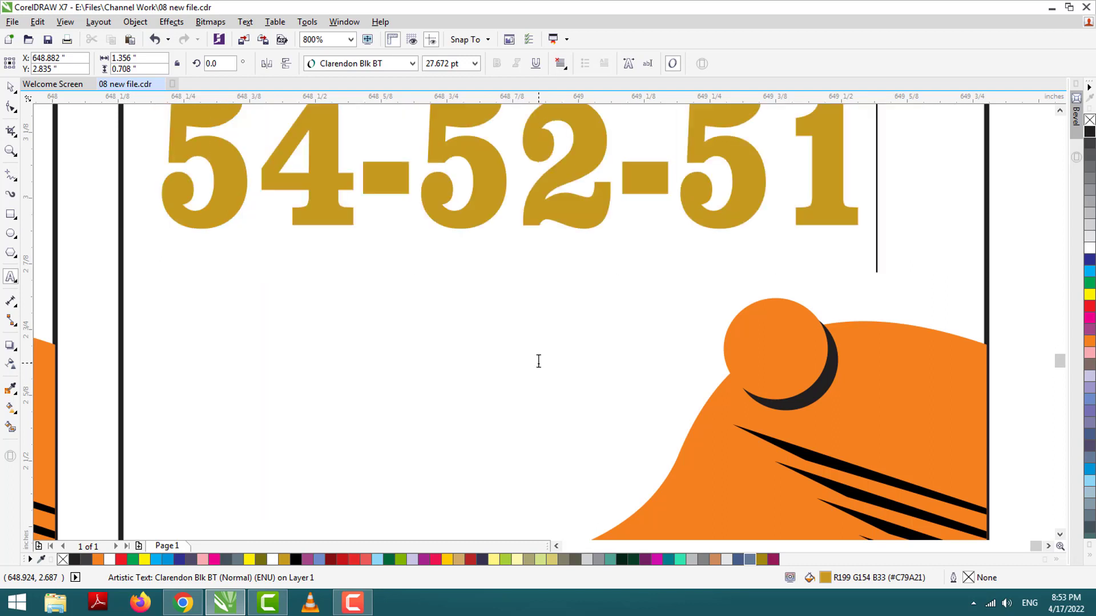
{"action": "key", "text": "Return"}
{"action": "type", "text": "50-55"}
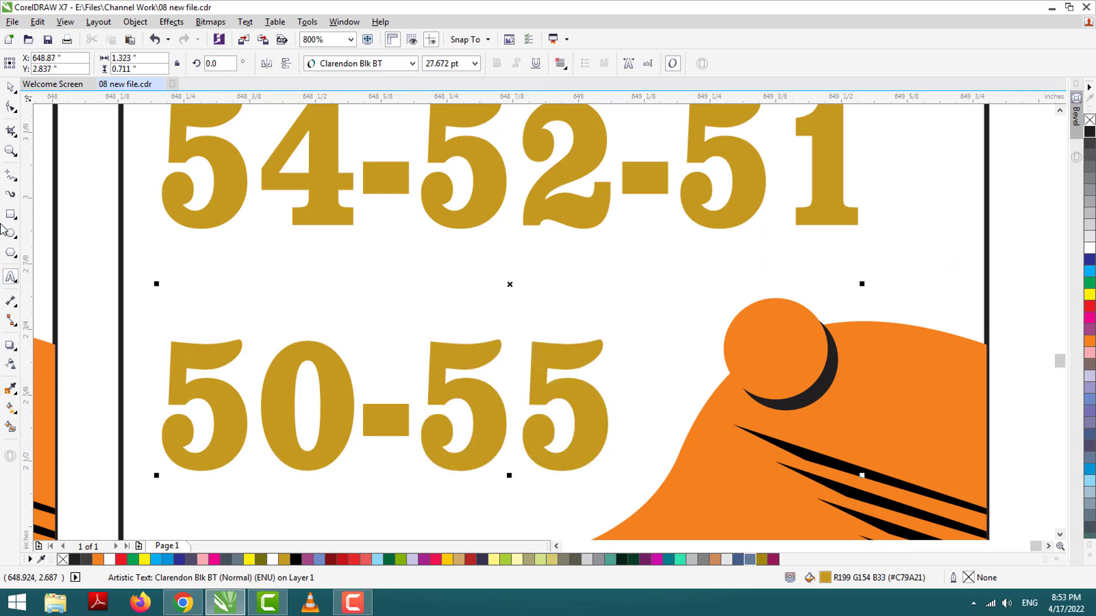
Place a copy of the fifth card's gold size codes in the blank area just beyond that card
{"action": "left_click", "coordinate": [8, 84]}
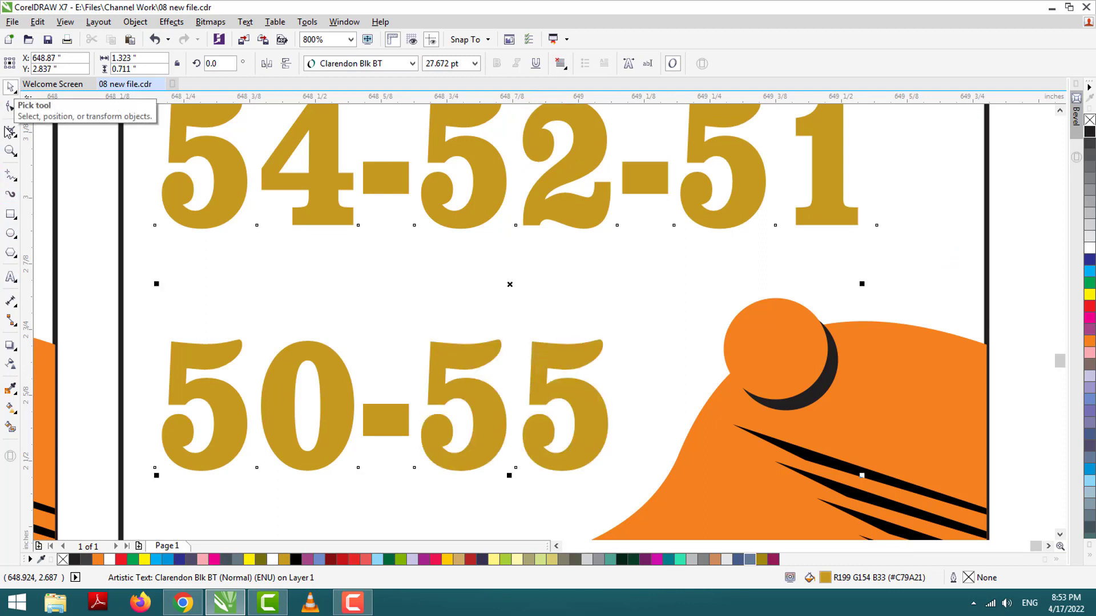
{"action": "scroll", "coordinate": [550, 416], "scroll_direction": "right", "scroll_amount": 5}
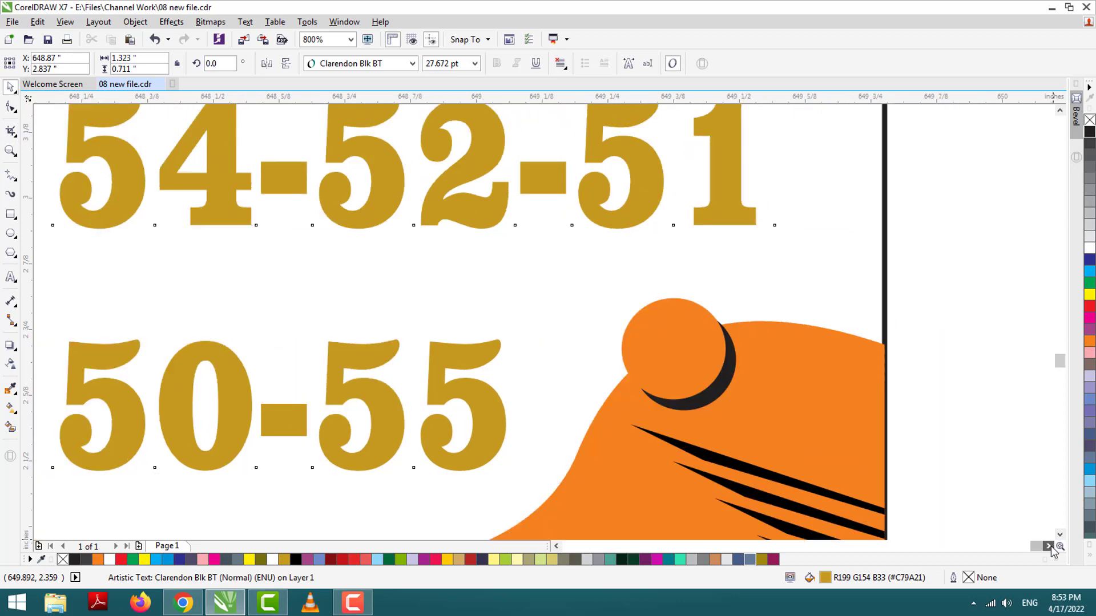
{"action": "left_click_drag", "start_coordinate": [227, 210], "coordinate": [965, 269]}
{"action": "left_click_drag", "start_coordinate": [928, 473], "coordinate": [966, 459]}
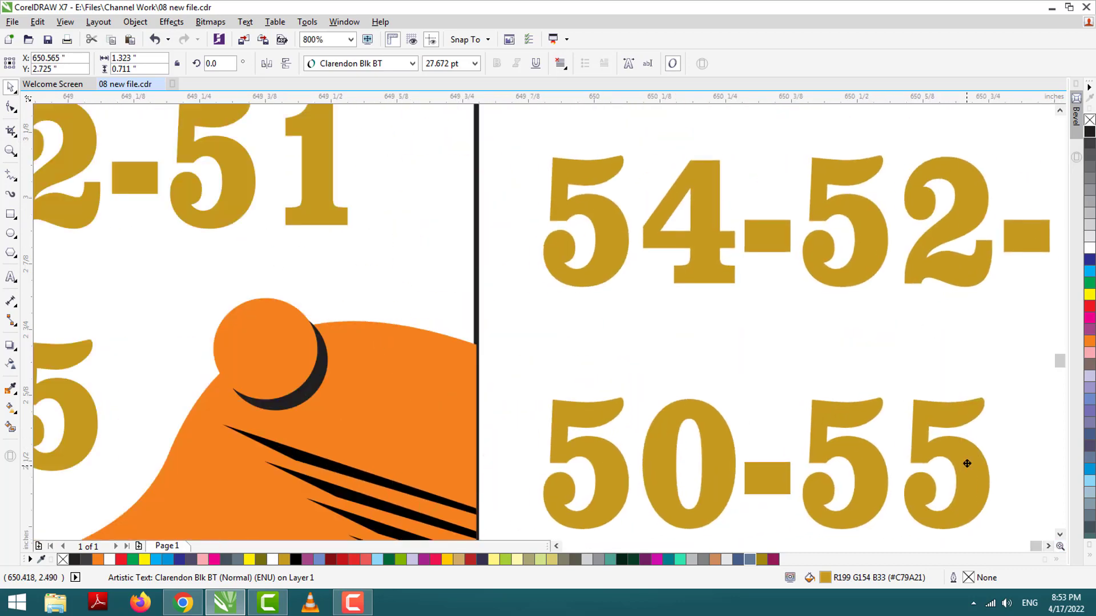
{"action": "scroll", "coordinate": [568, 464], "scroll_direction": "right", "scroll_amount": 2}
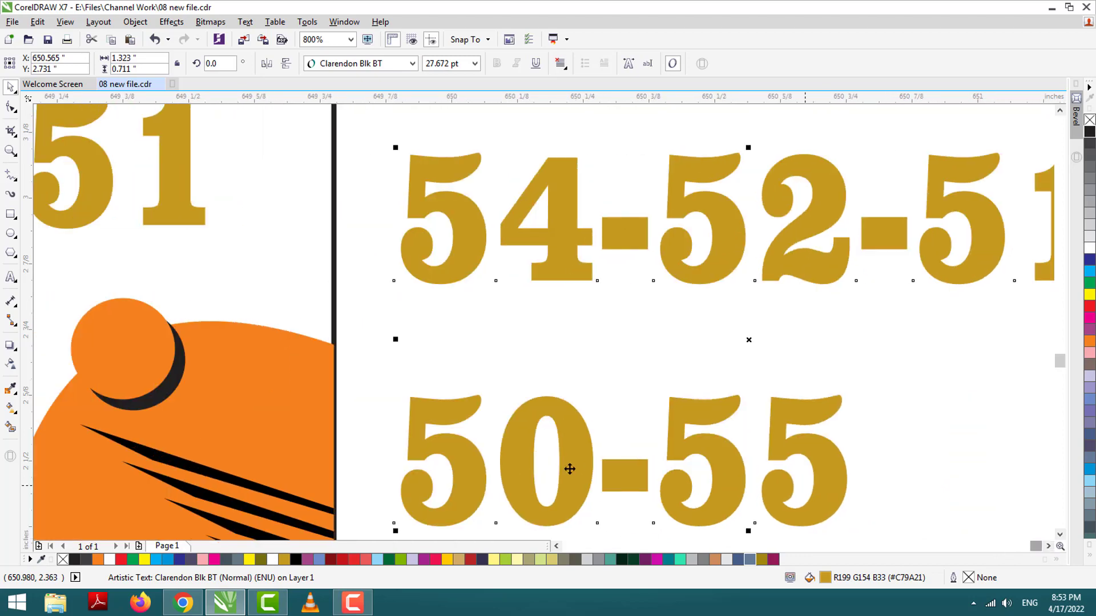
Replace both lines of the copied gold text beside the fifth card with "5-0"
{"action": "double_click", "coordinate": [740, 468]}
{"action": "key", "text": "ctrl+a"}
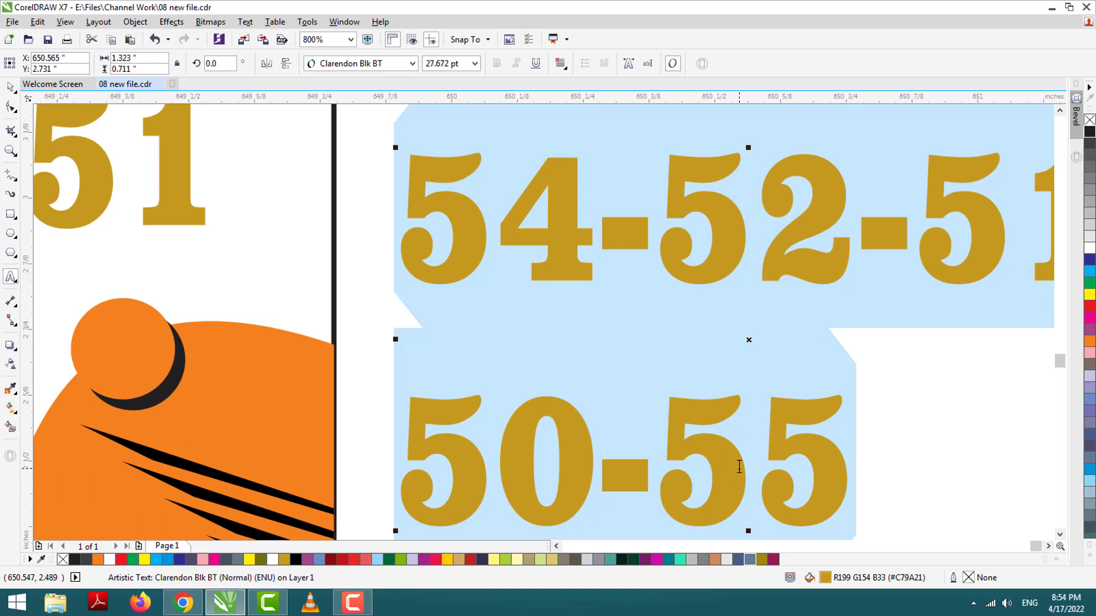
{"action": "type", "text": "5-"}
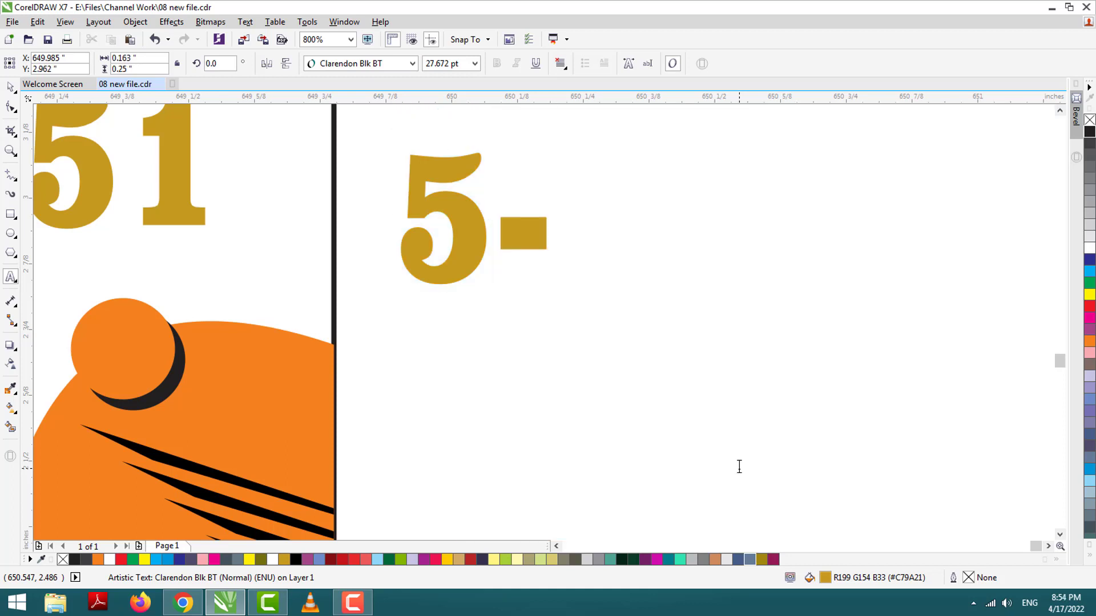
{"action": "type", "text": "0"}
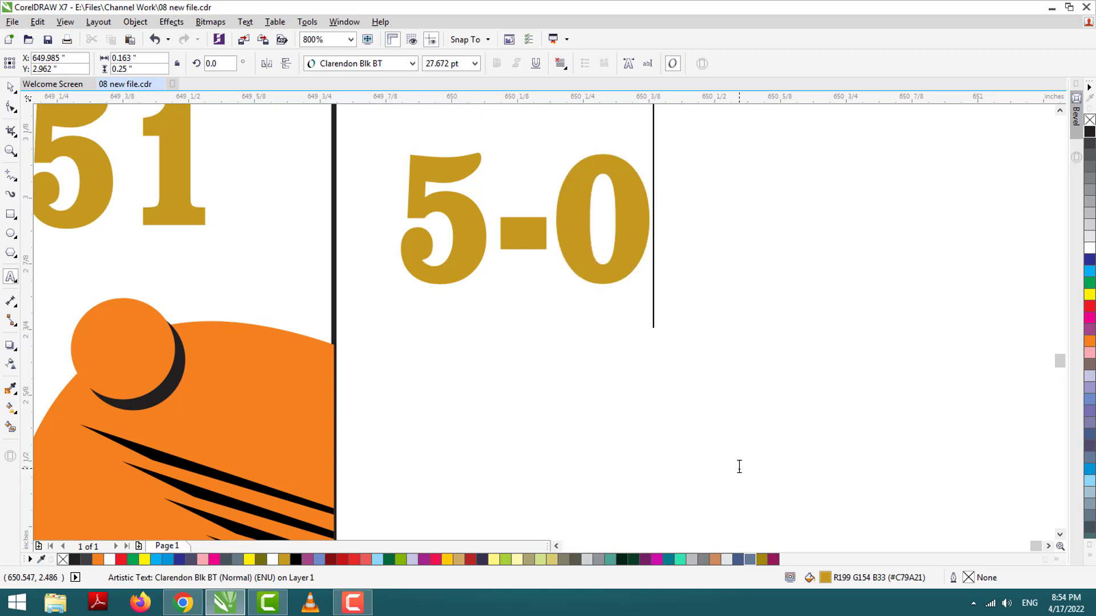
{"action": "key", "text": "ctrl+space"}
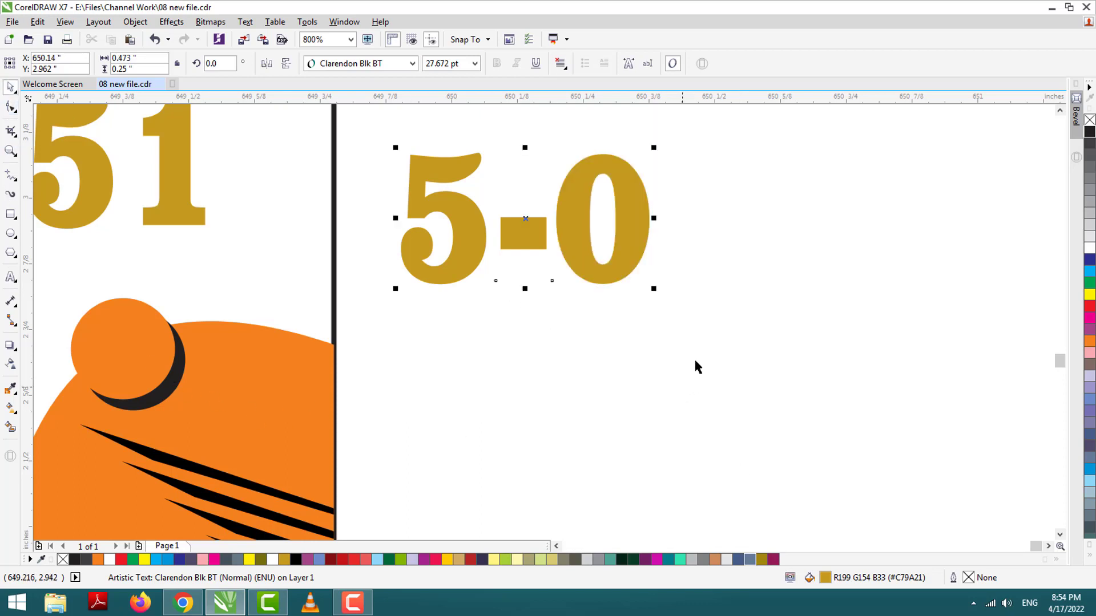
Enlarge the "5-0" text to about 1.075 by 0.569 inches, fill it with red and deselect it
{"action": "left_click_drag", "start_coordinate": [654, 288], "coordinate": [974, 457]}
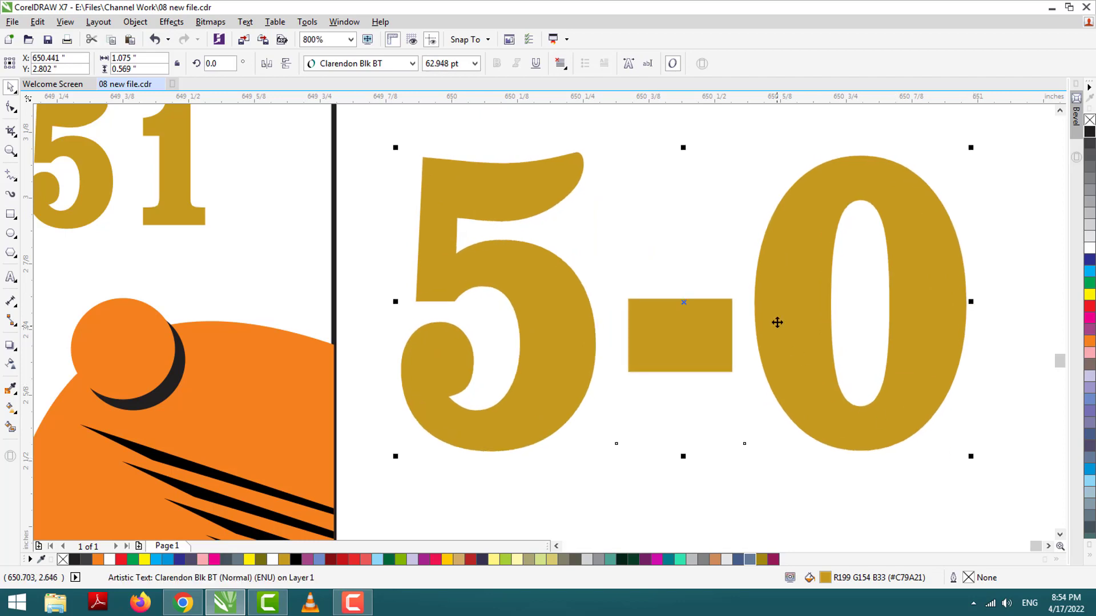
{"action": "left_click", "coordinate": [1089, 306]}
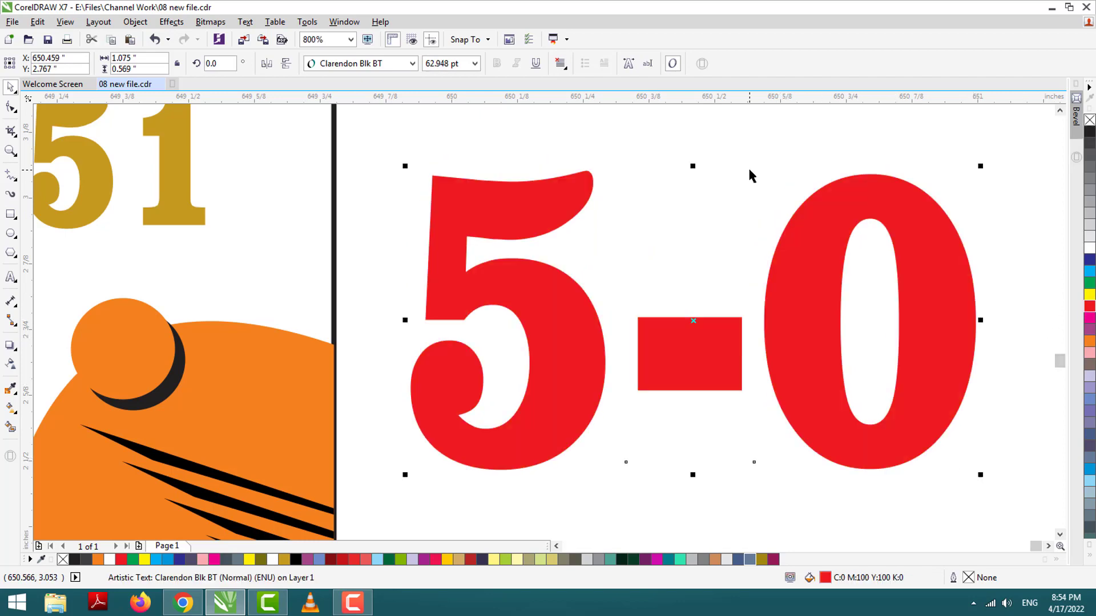
{"action": "left_click", "coordinate": [747, 166]}
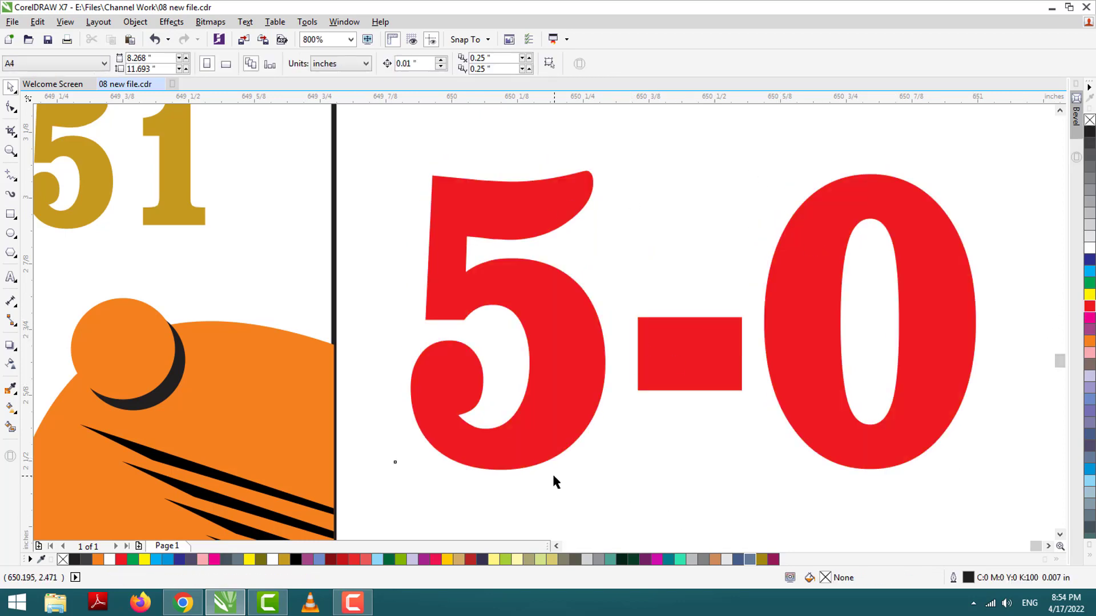